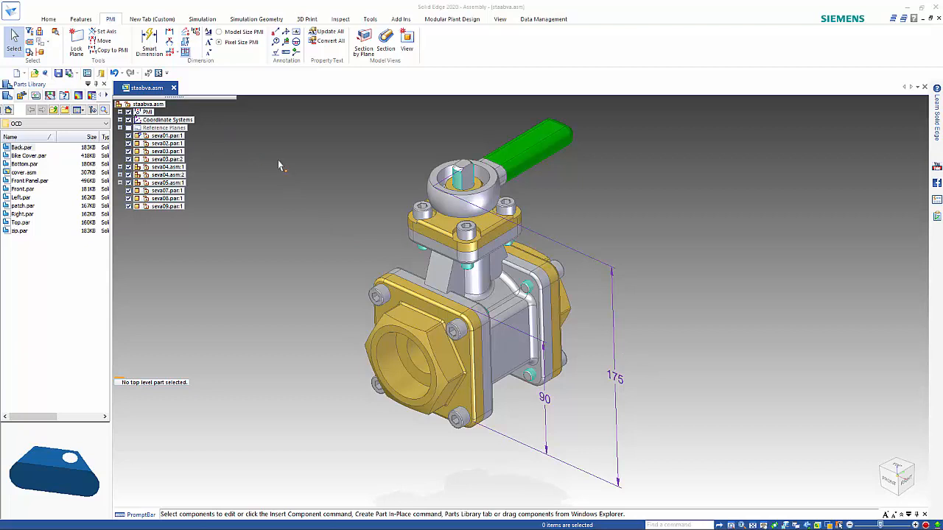
Save the valve assembly as staabva.pdf in the Valve folder using the 3D Adobe Acrobat documents (*.pdf) format
left_click(8, 13)
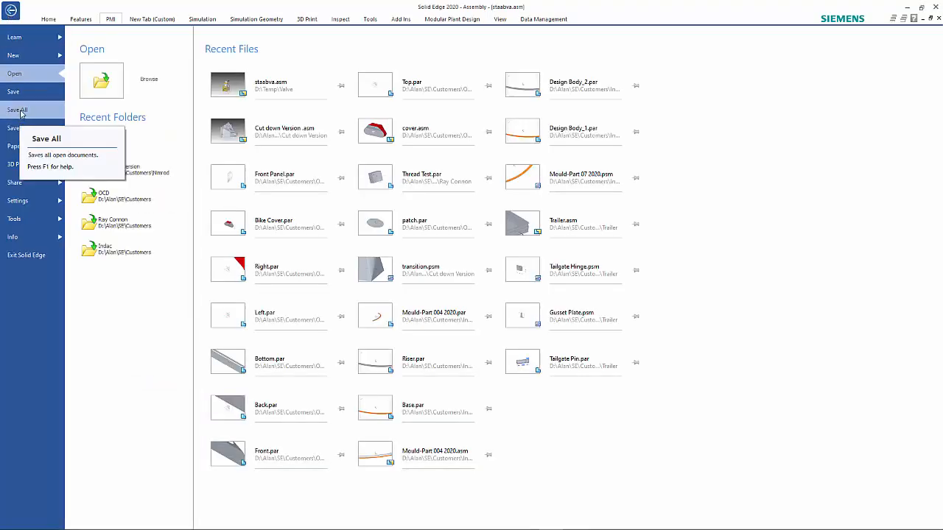
left_click(30, 128)
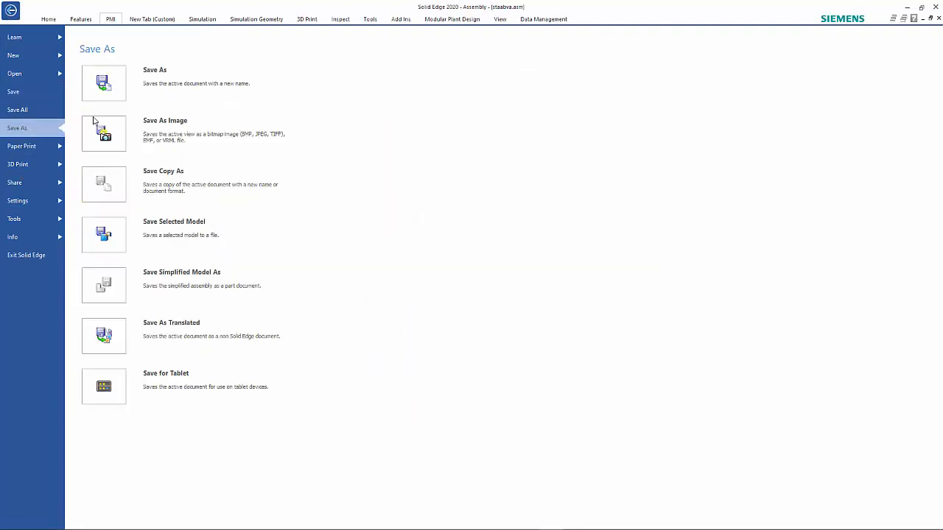
left_click(143, 82)
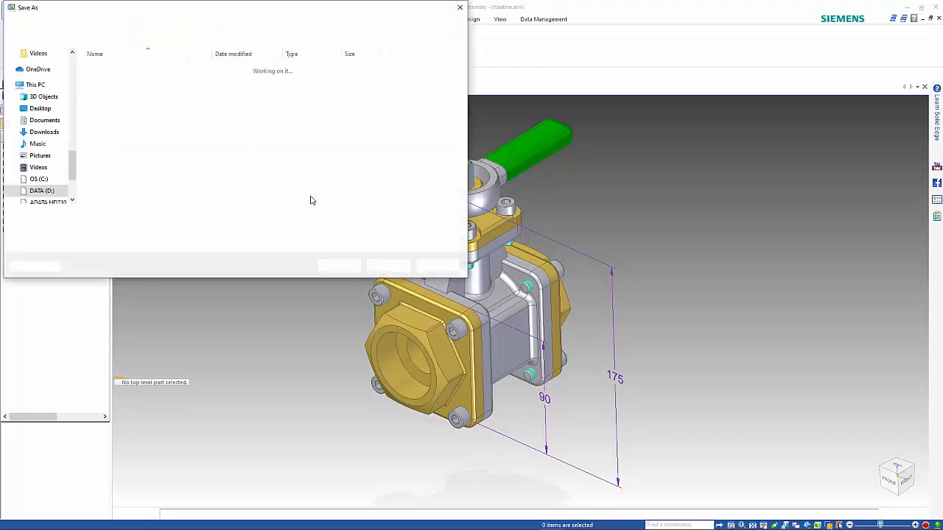
left_click(279, 227)
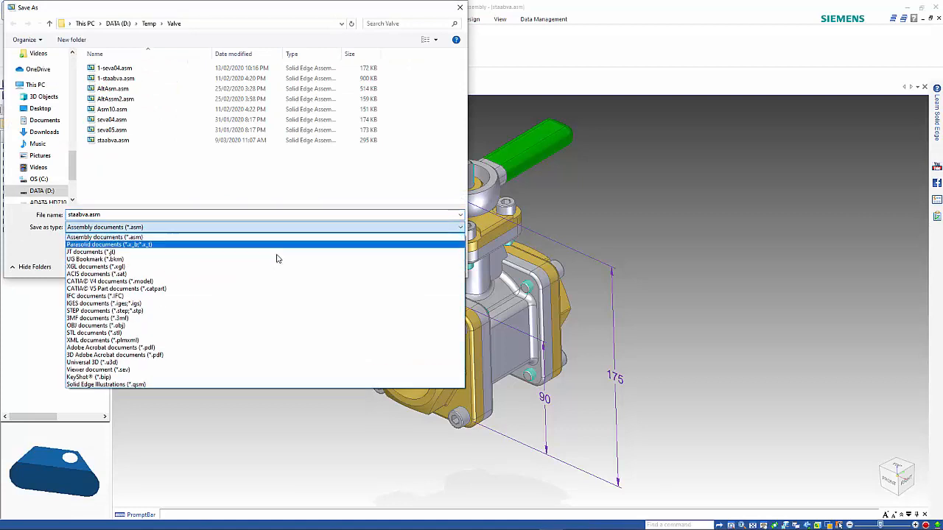
left_click(256, 362)
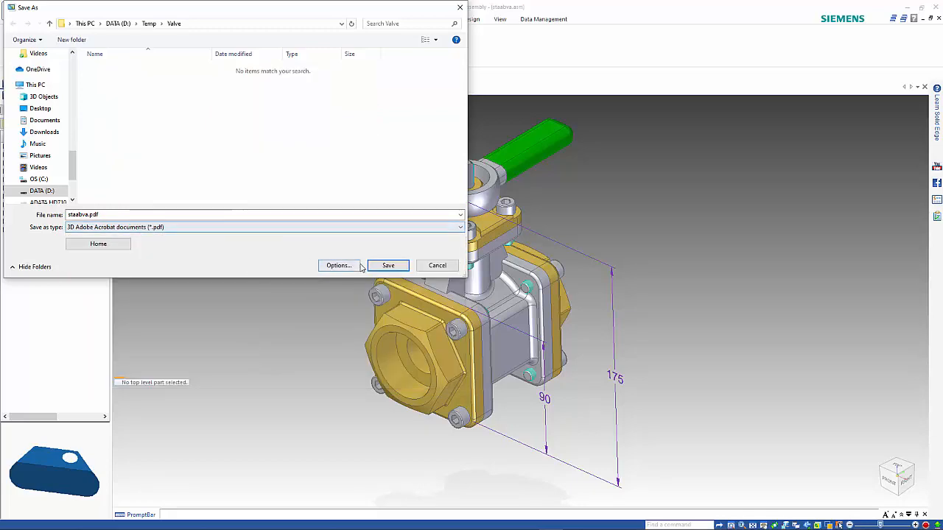
left_click(388, 265)
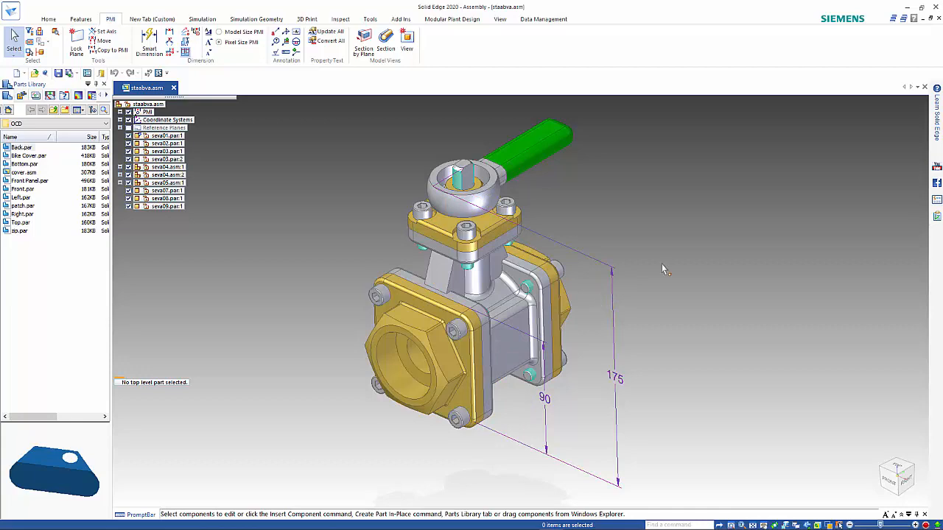
Open staabva.pdf from the Valve folder in Adobe Acrobat Reader and trust the document always to enable its 3D content
key("alt+Tab")
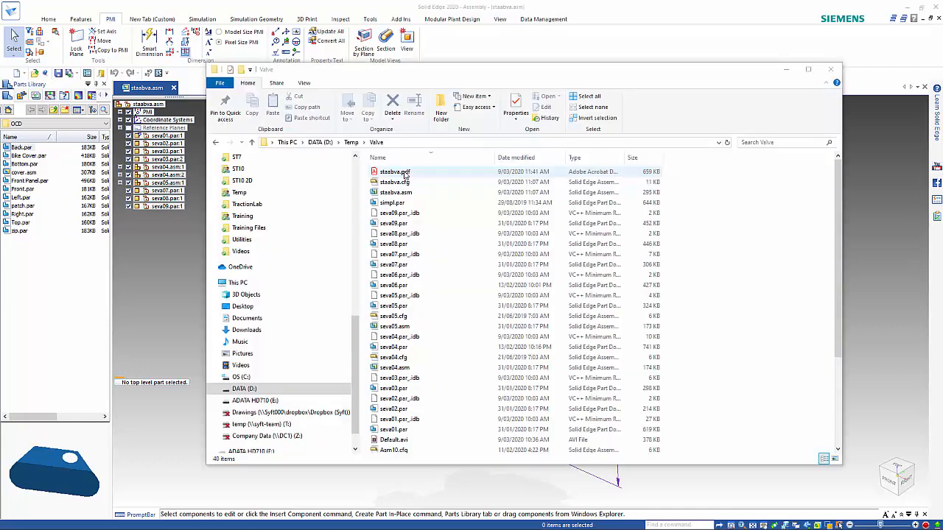
double_click(404, 173)
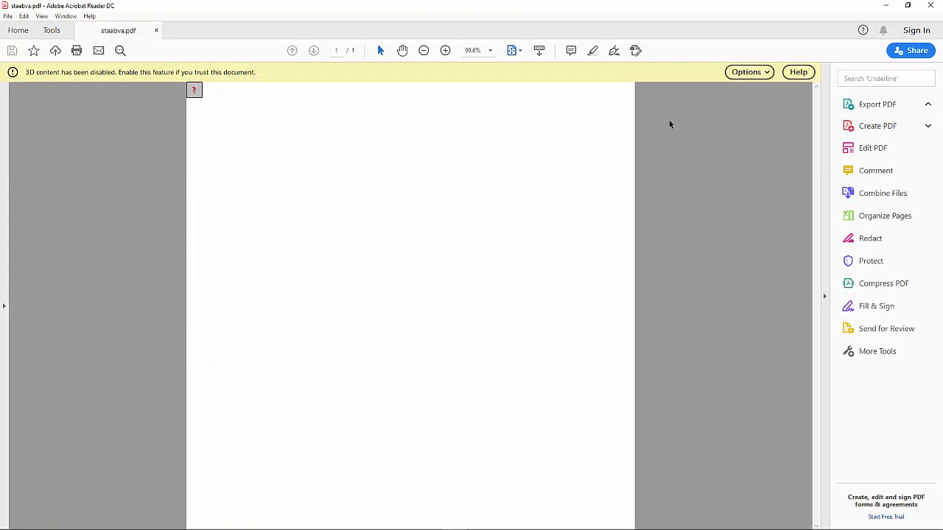
left_click(748, 72)
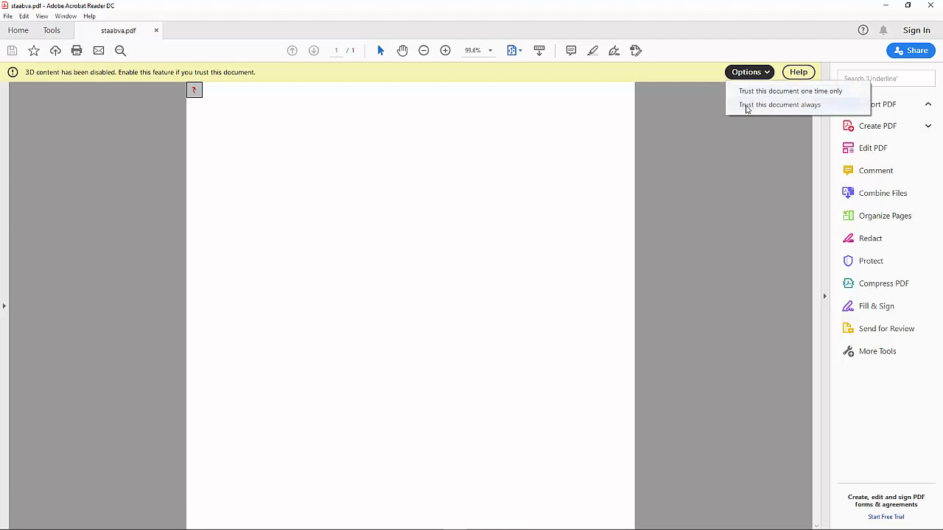
left_click(746, 105)
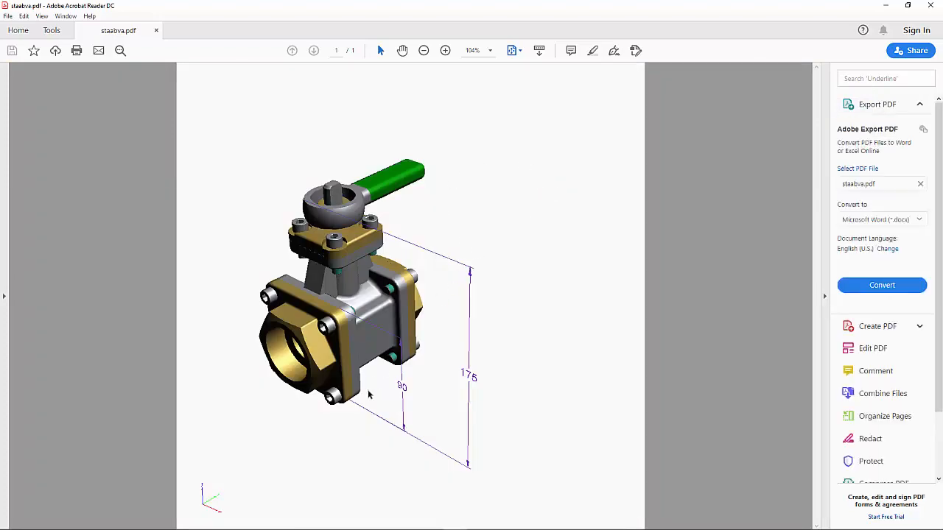
Inspect the 3D valve from different angles, then show the Model Tree with staabva.asm expanded
left_click_drag(417, 360, 453, 339)
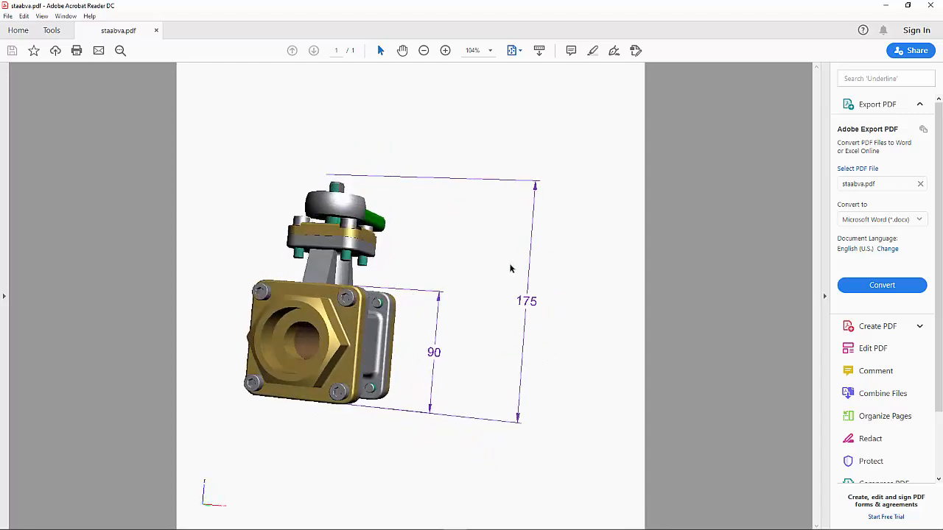
left_click_drag(218, 347, 390, 335)
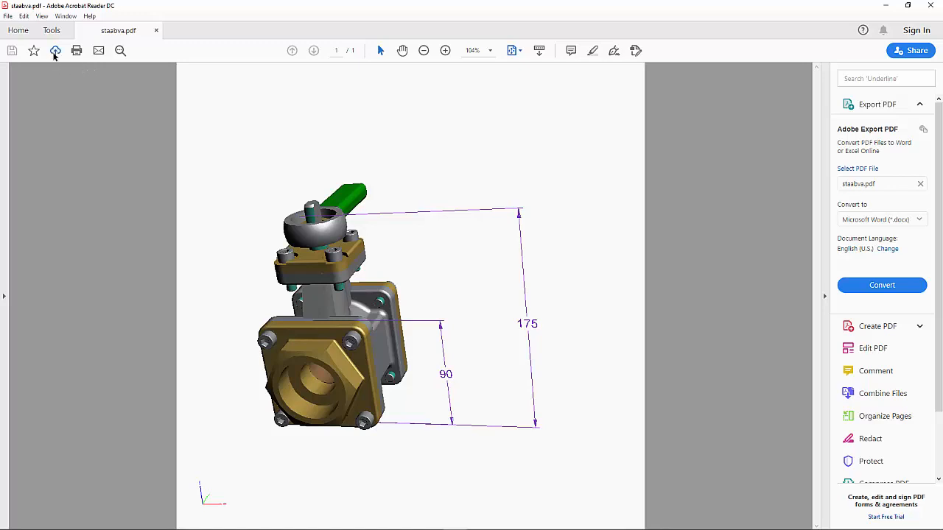
right_click(86, 114)
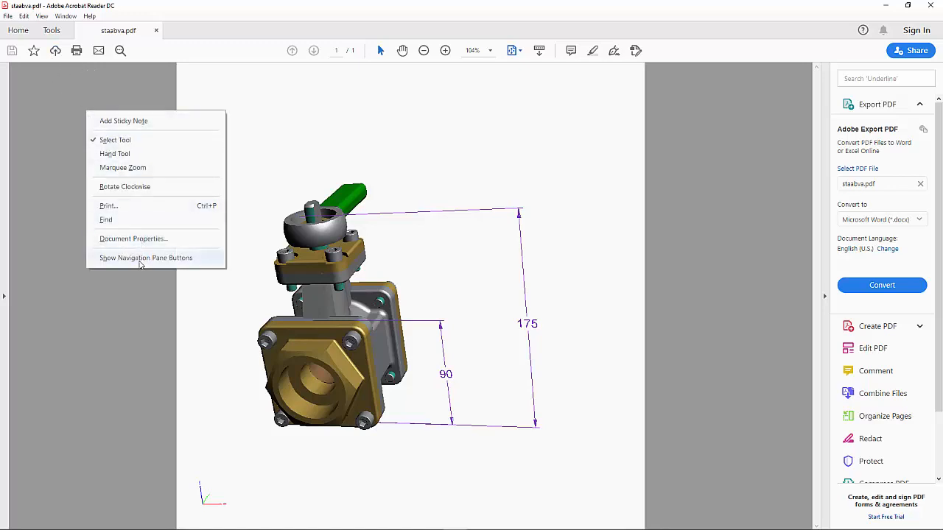
left_click(142, 258)
left_click(10, 125)
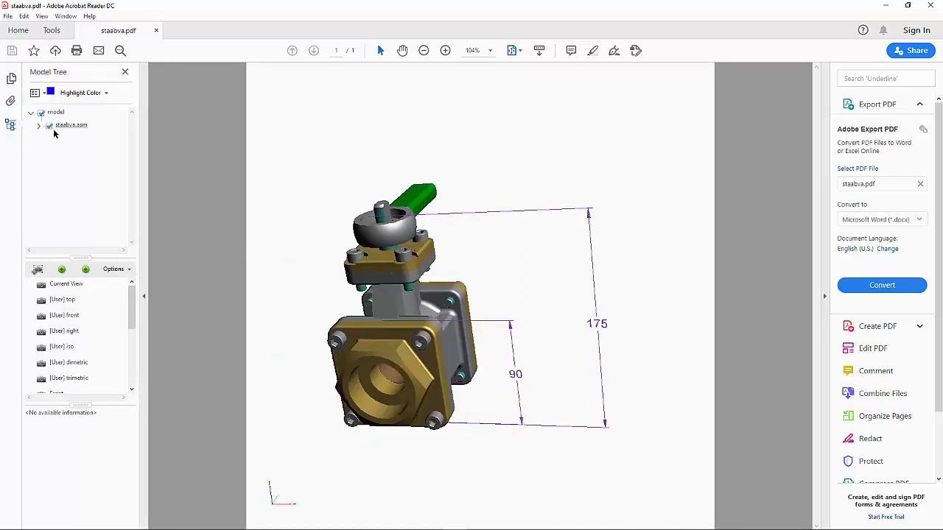
left_click(40, 126)
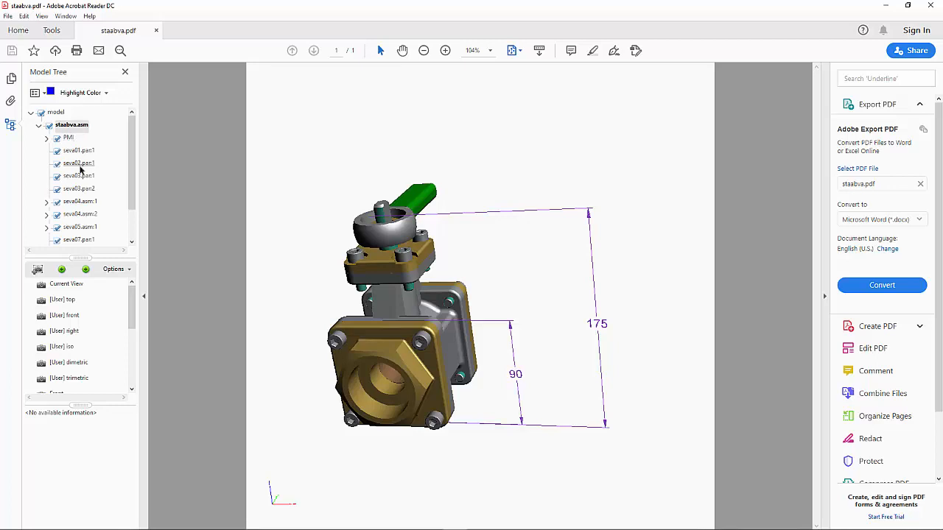
Isolate the valve body seva01.par:1 and change the highlight color to orange
left_click(69, 151)
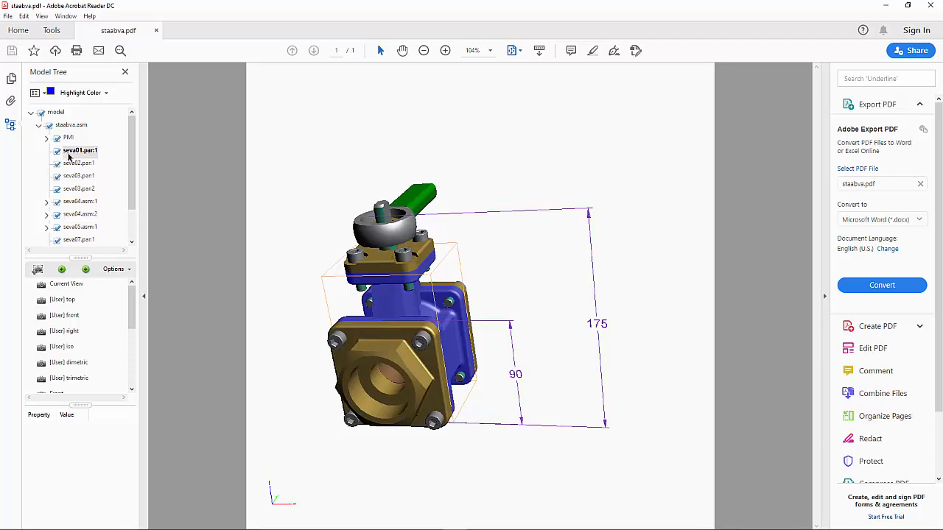
right_click(77, 154)
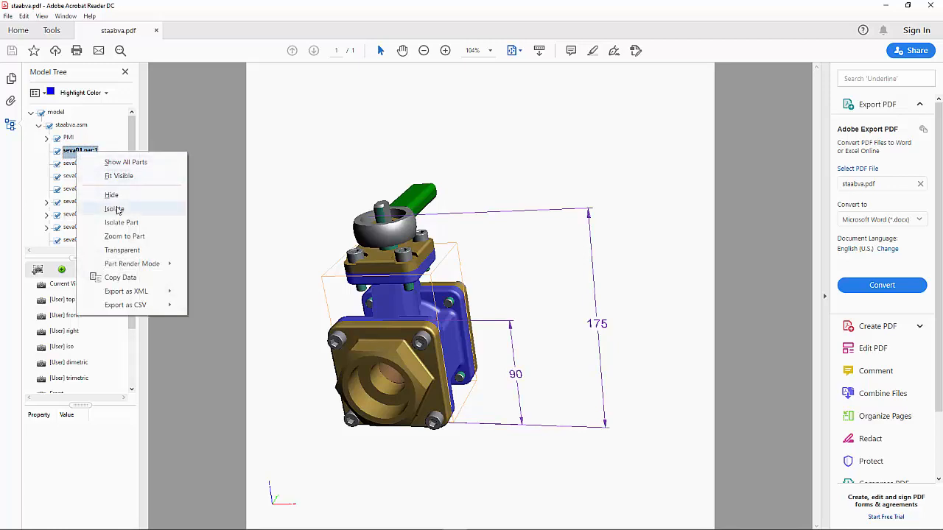
left_click(114, 209)
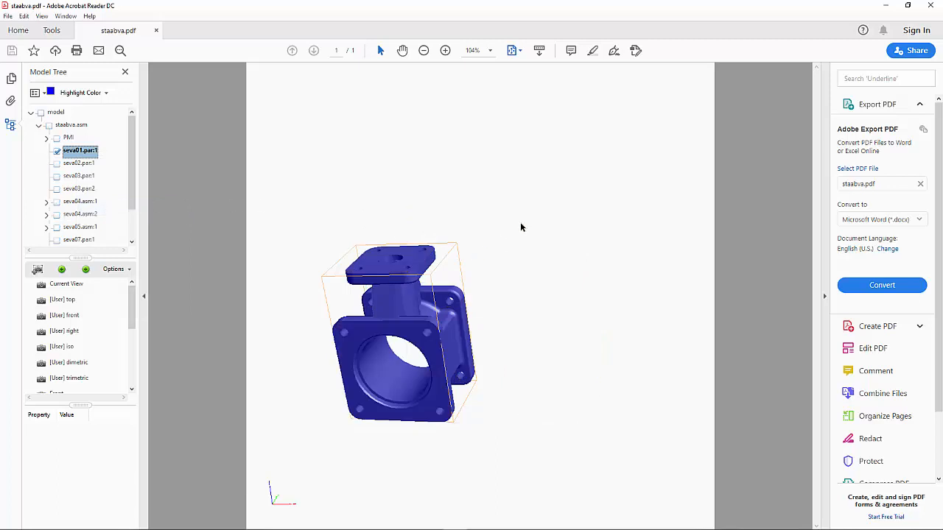
left_click_drag(520, 227, 545, 221)
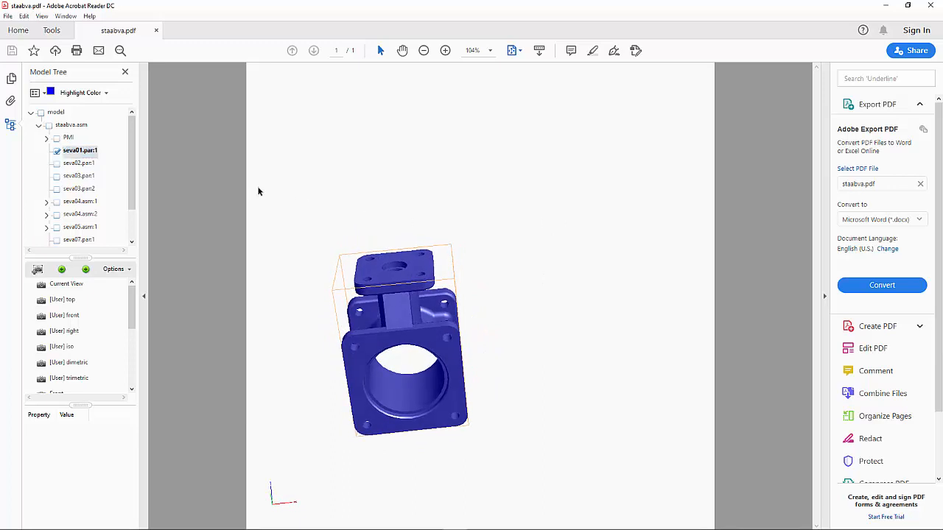
left_click(105, 93)
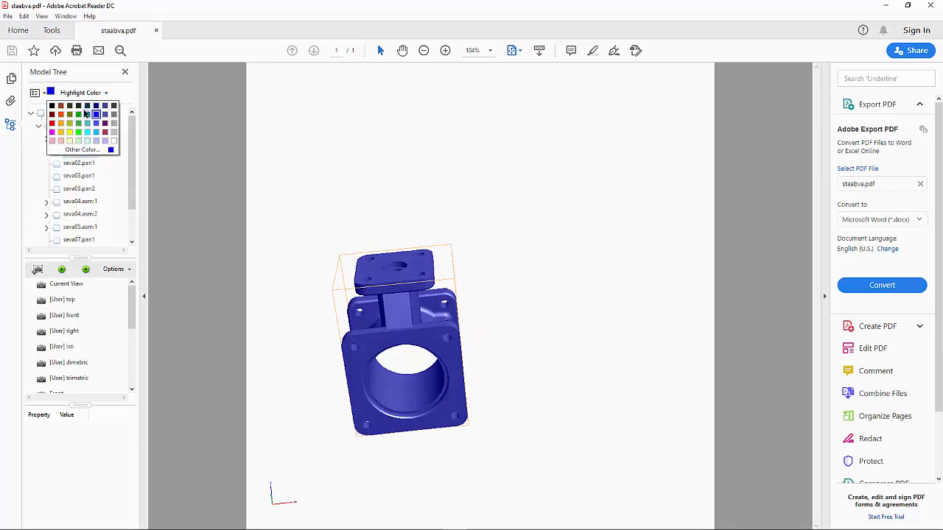
left_click(60, 123)
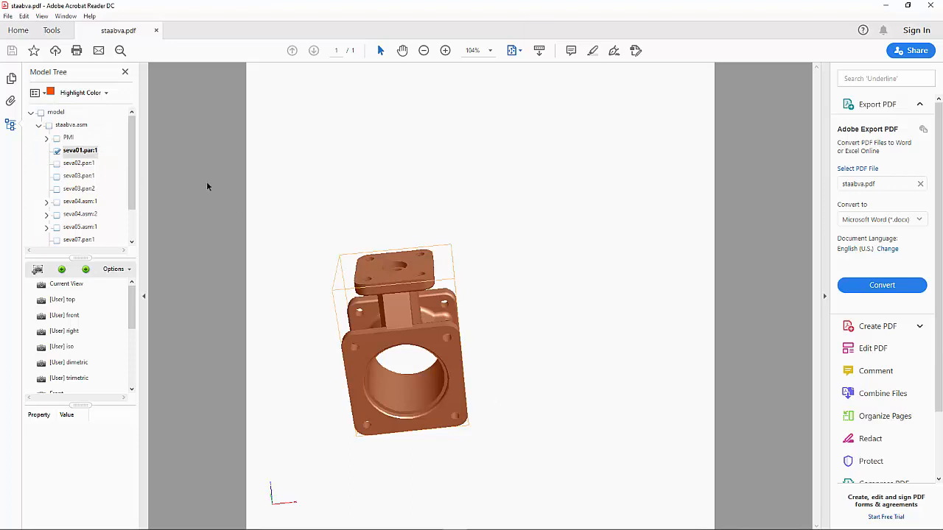
Show the entire staabva.asm assembly again, apply the [User] iso view and clear the part selection
right_click(61, 127)
left_click(100, 184)
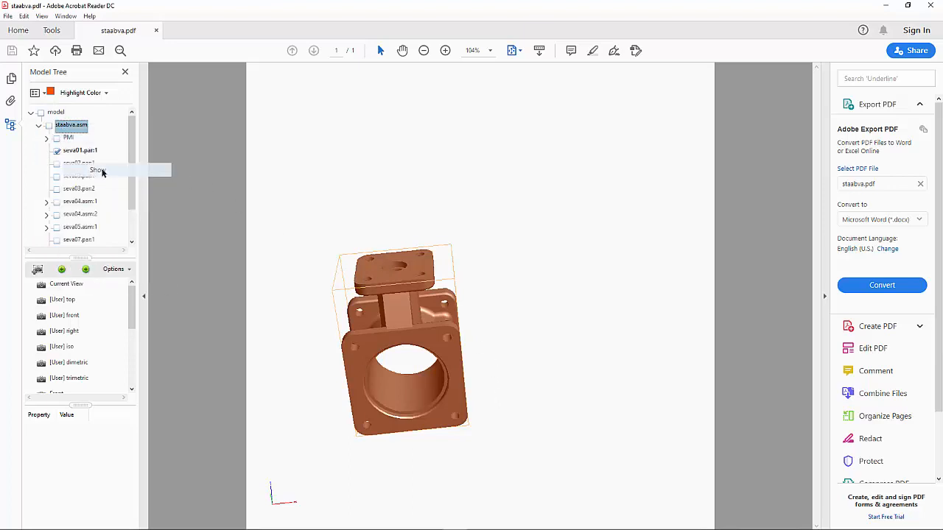
left_click_drag(509, 300, 464, 235)
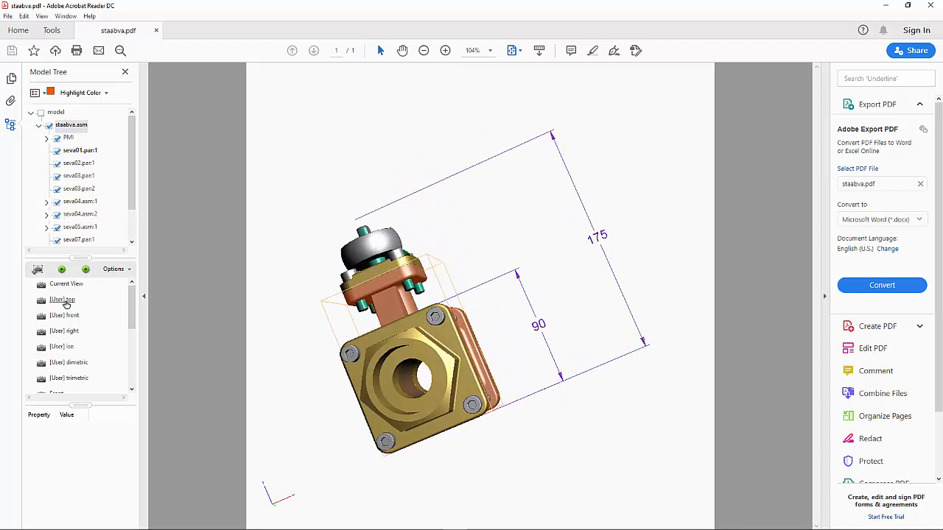
left_click(62, 347)
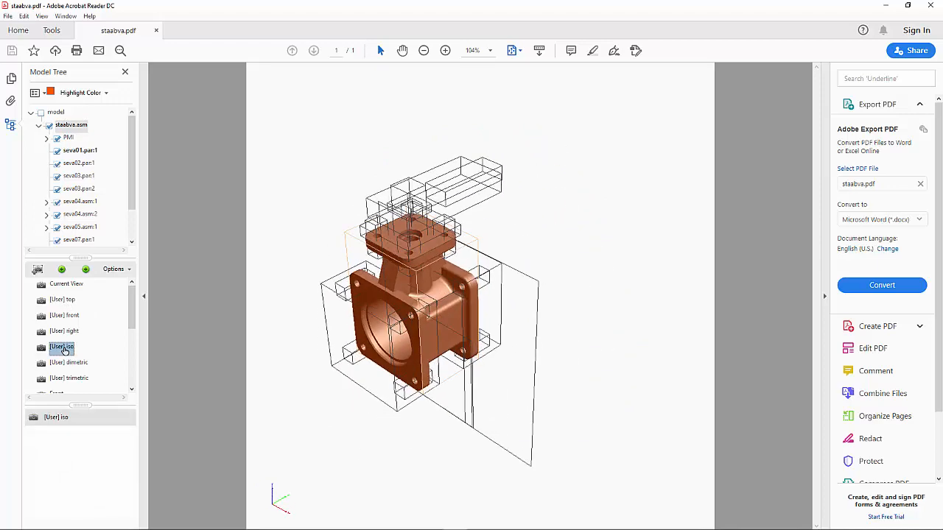
left_click(289, 349)
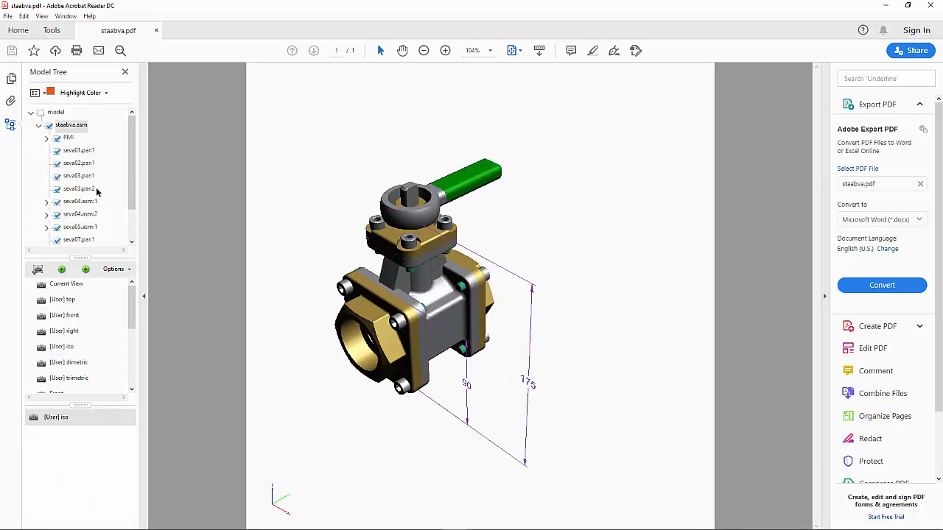
Make the valve body seva01.par:1 transparent
right_click(81, 153)
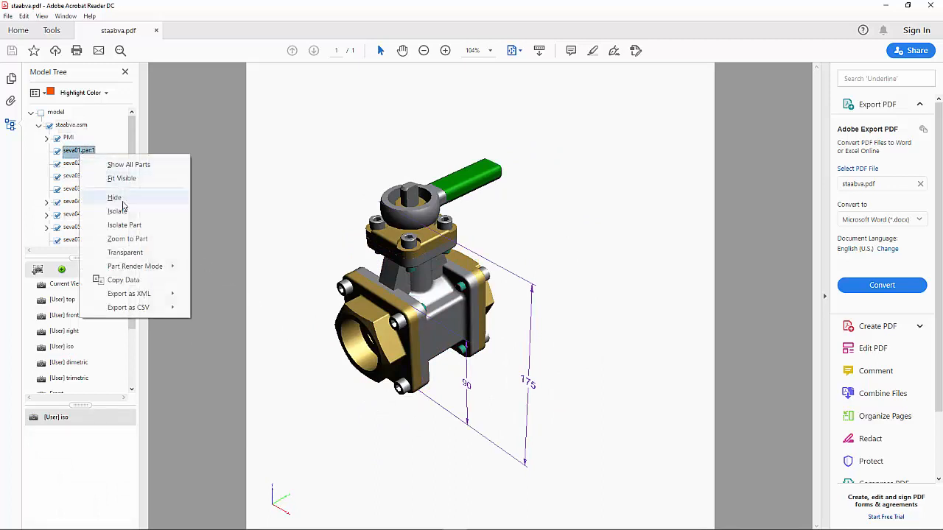
left_click(125, 253)
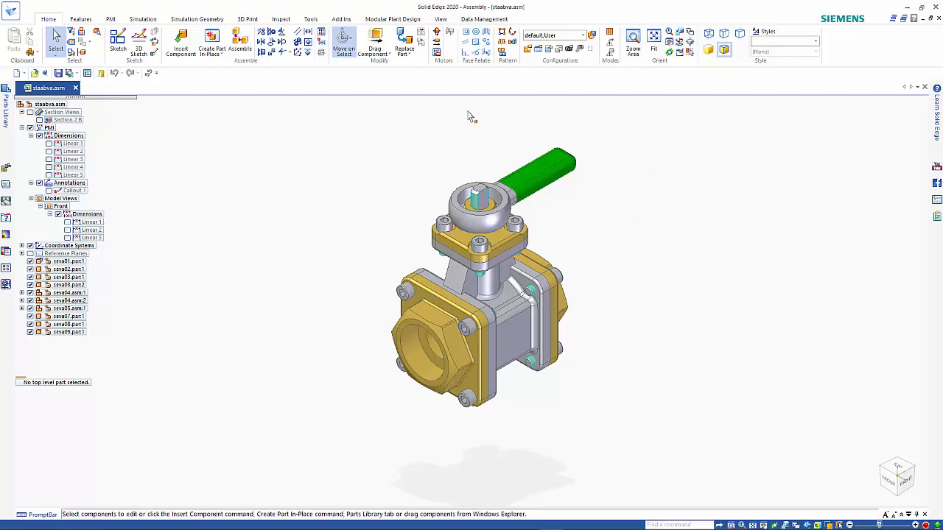
In Solid Edge, start a Section by Plane on the valve, add a vertical second cutting plane and delete the horizontal Cutting Plane 1
left_click(110, 20)
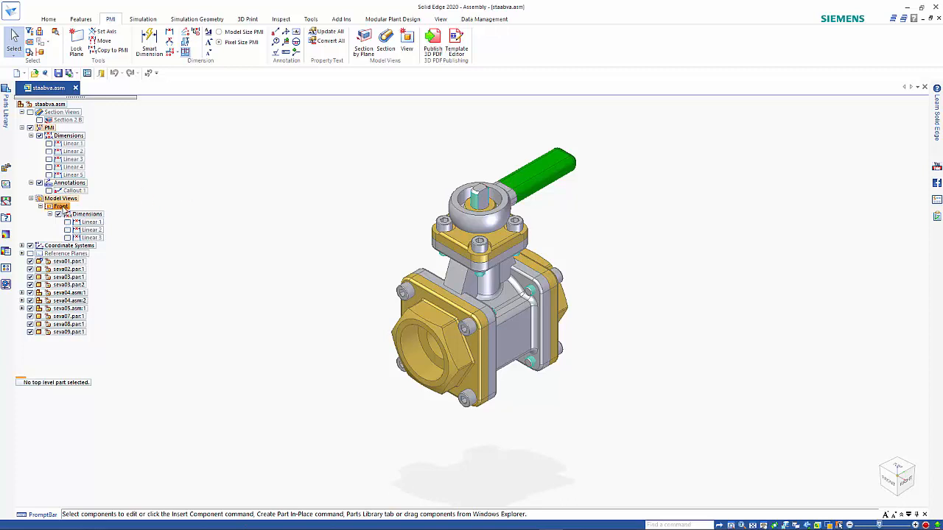
left_click(368, 43)
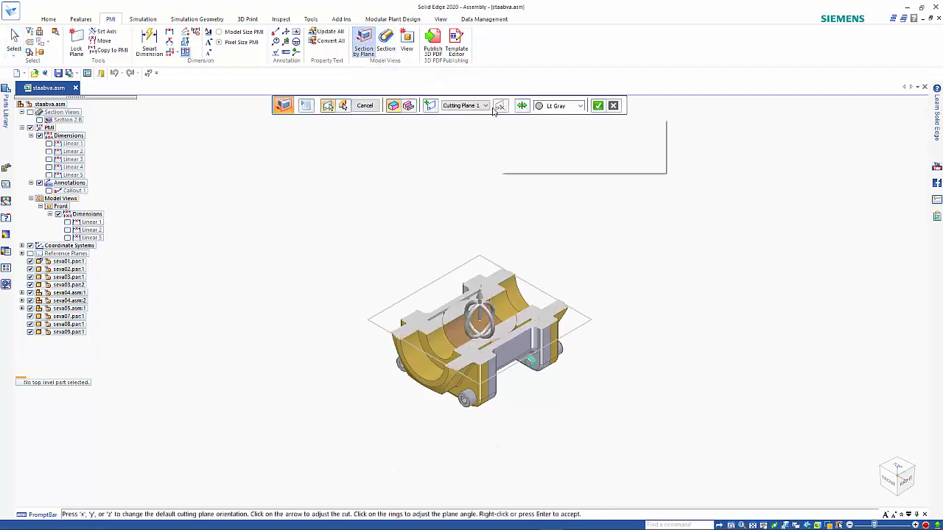
left_click(430, 106)
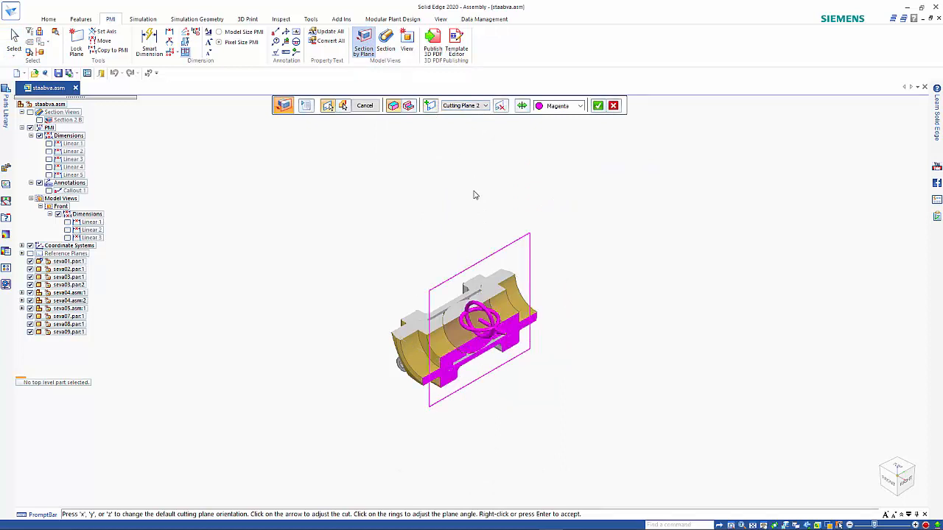
left_click(485, 106)
left_click(461, 116)
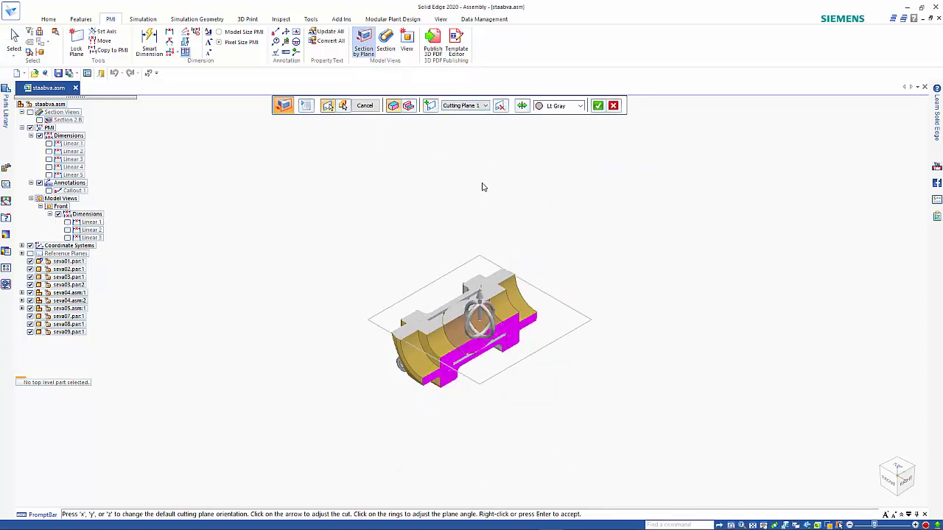
left_click(501, 106)
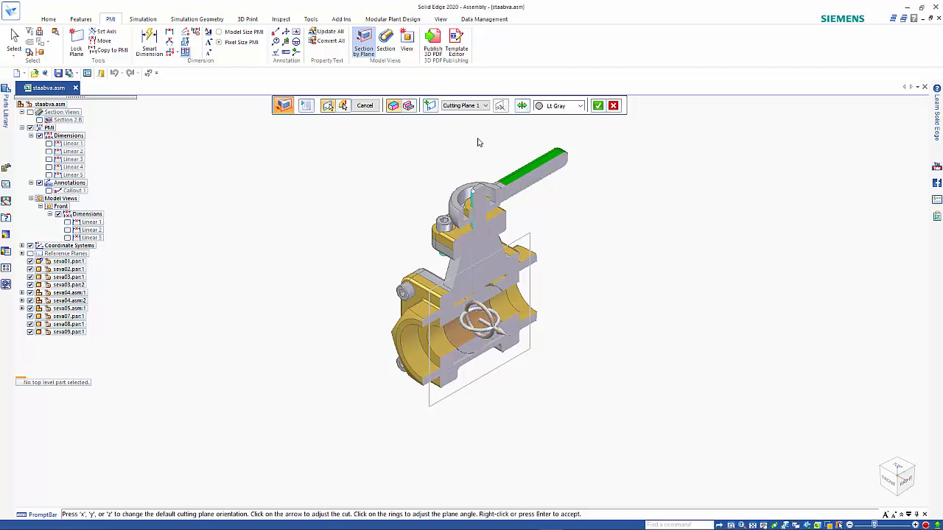
Accept the vertical cutting plane with Cut all parts and finish the section view
key("Return")
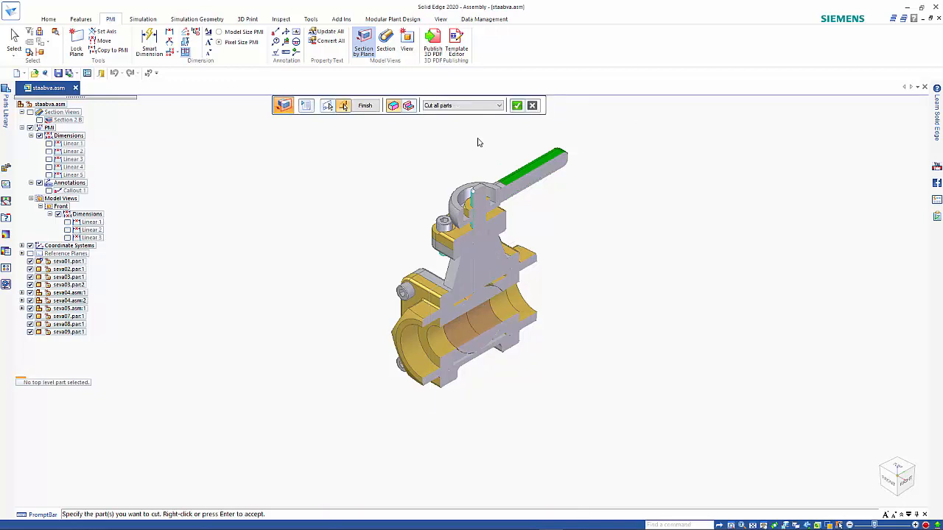
key("Return")
key("Return")
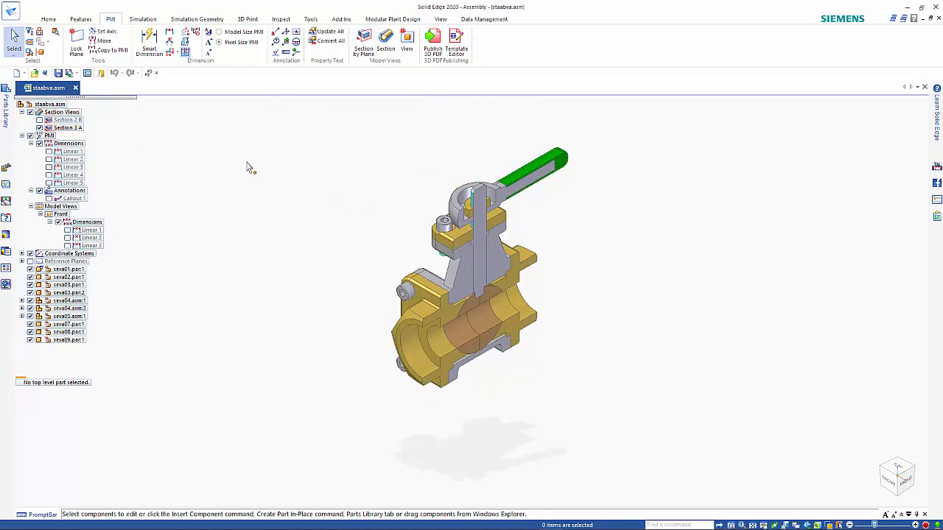
Orient the sectioned valve to the right view and show the PMI dimensions Linear 4 and Linear 5
key("ctrl+f")
key("ctrl+r")
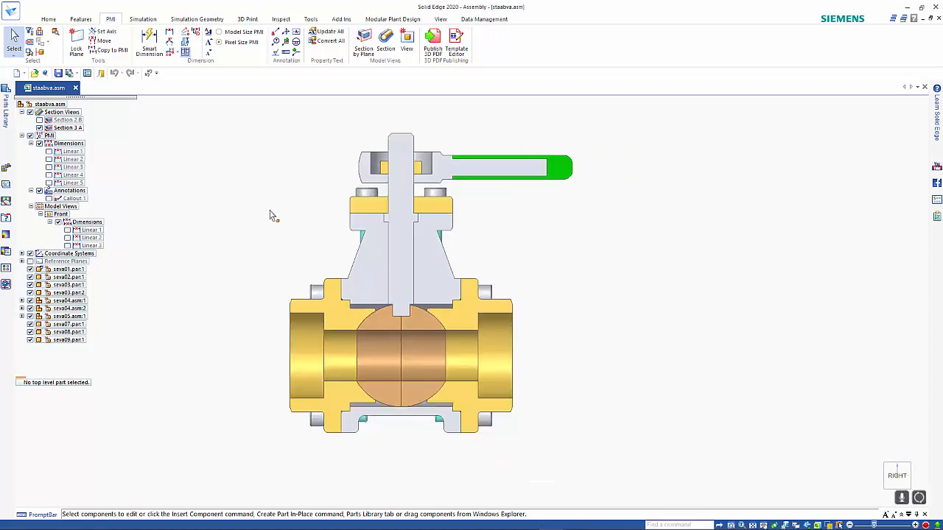
left_click(49, 175)
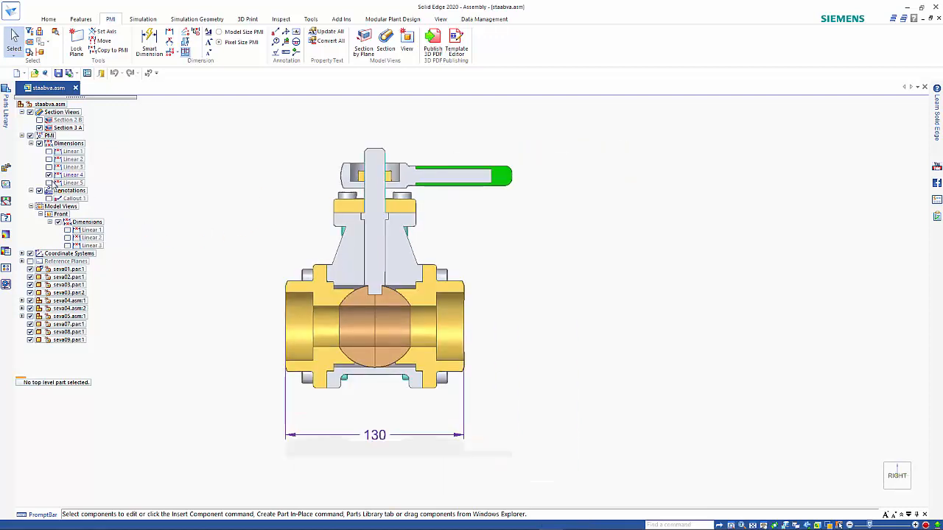
left_click(50, 184)
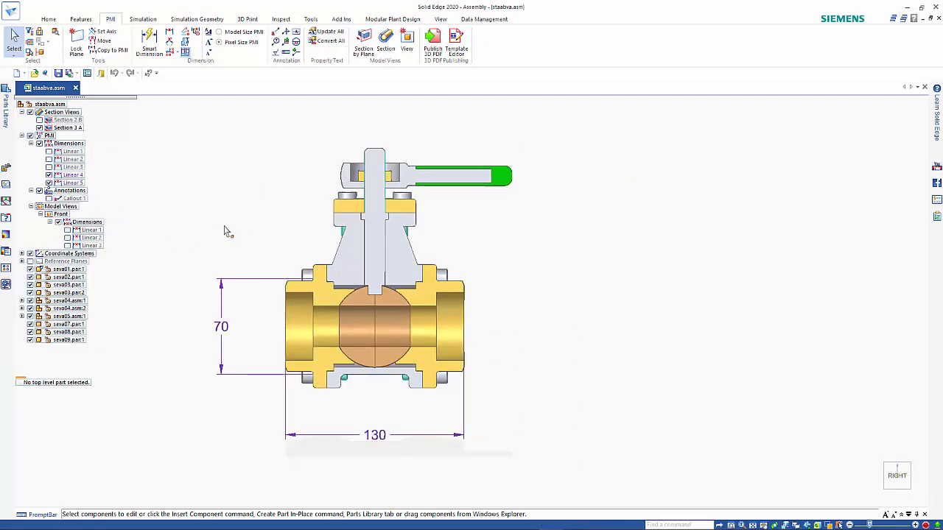
middle_click_drag(230, 227, 331, 240, "shift")
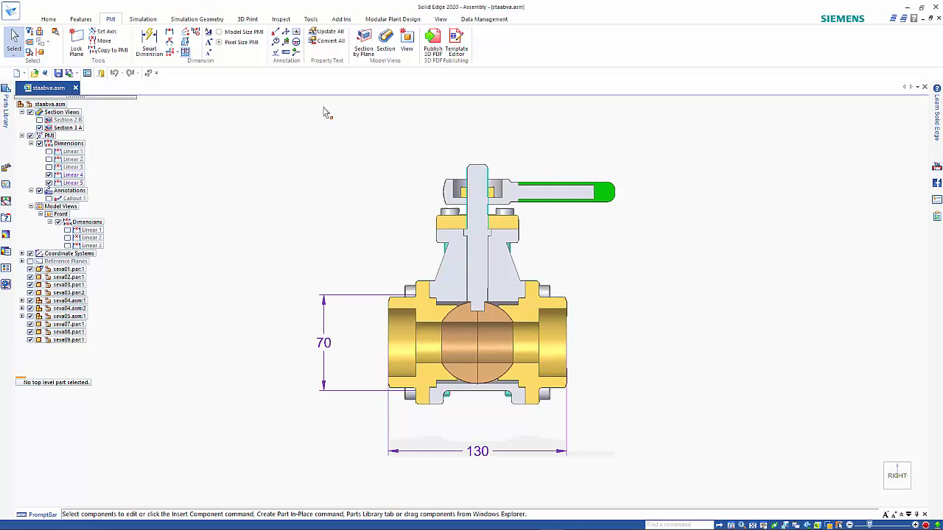
Save the current display as a model view named Right Section and expand its entry in the model tree
left_click(408, 46)
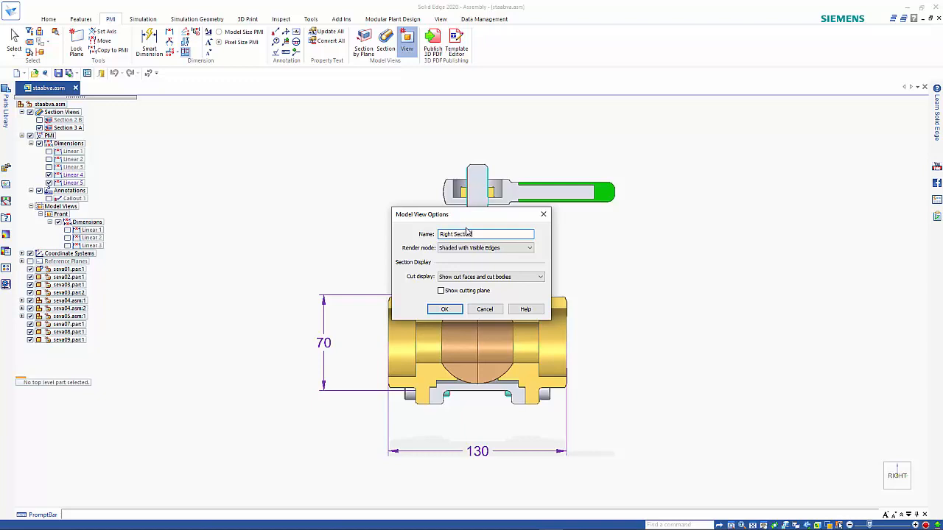
type("Right Section")
key("Return")
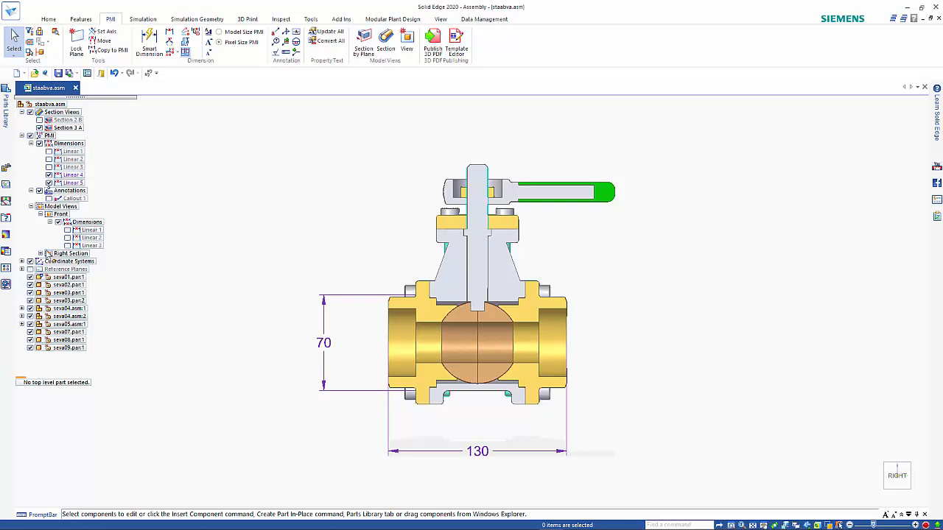
left_click(41, 254)
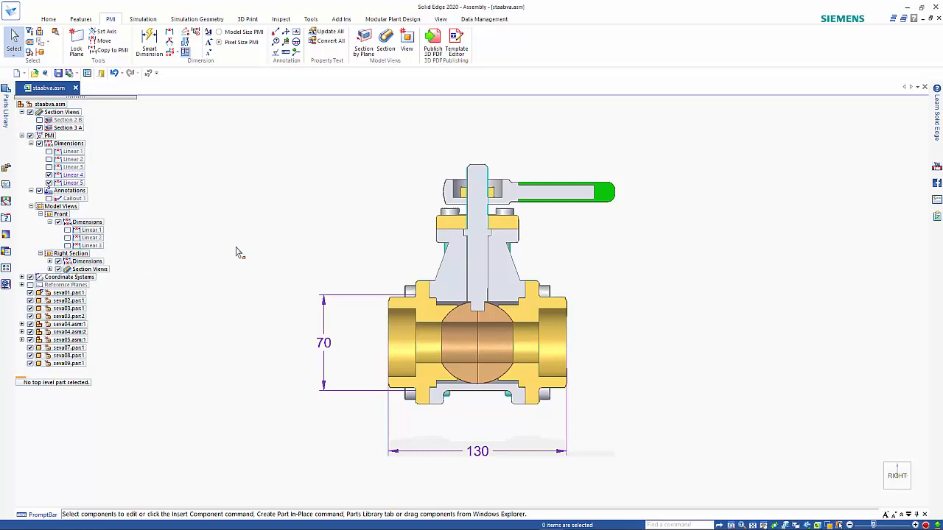
Return to an isometric orientation, replace Section 3 A with Section 2 B and rotate the valve to face its cut quarter
key("ctrl+i")
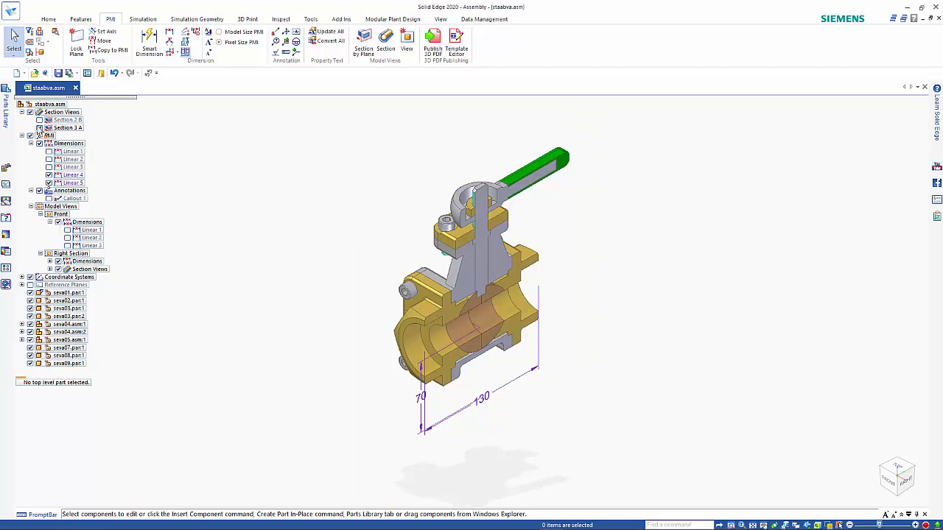
left_click(41, 128)
left_click(40, 128)
left_click(39, 128)
left_click(39, 119)
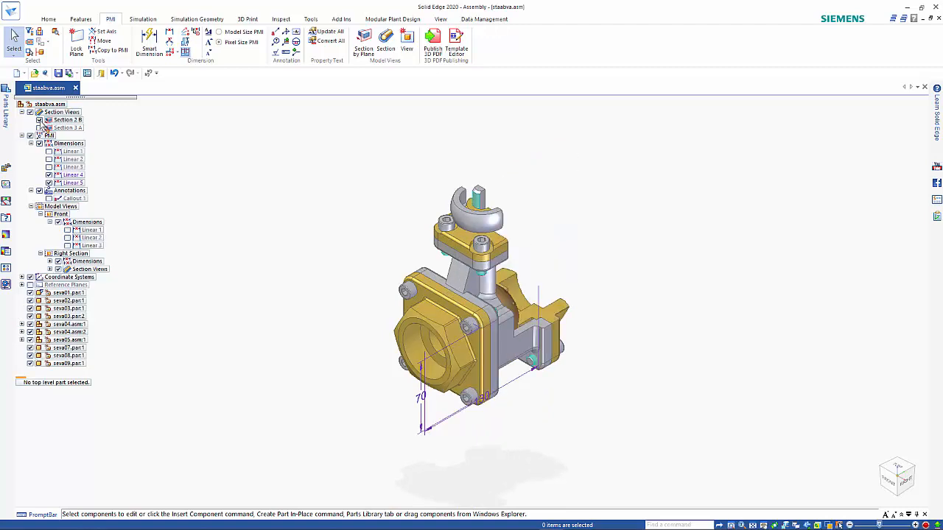
middle_click_drag(604, 316, 524, 362)
left_click(899, 475)
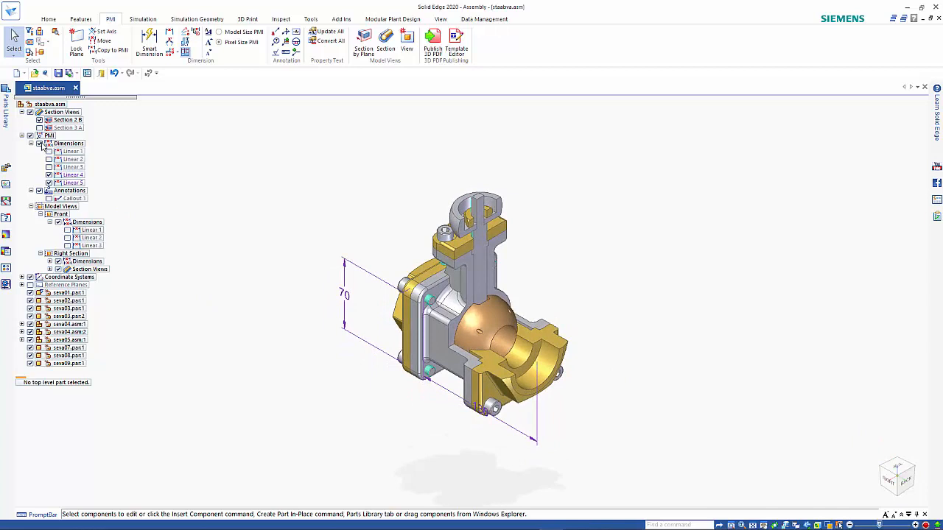
Hide dimensions Linear 4 and Linear 5, and show Callout 1, Linear 2 and Linear 1 instead
left_click(48, 174)
left_click(49, 183)
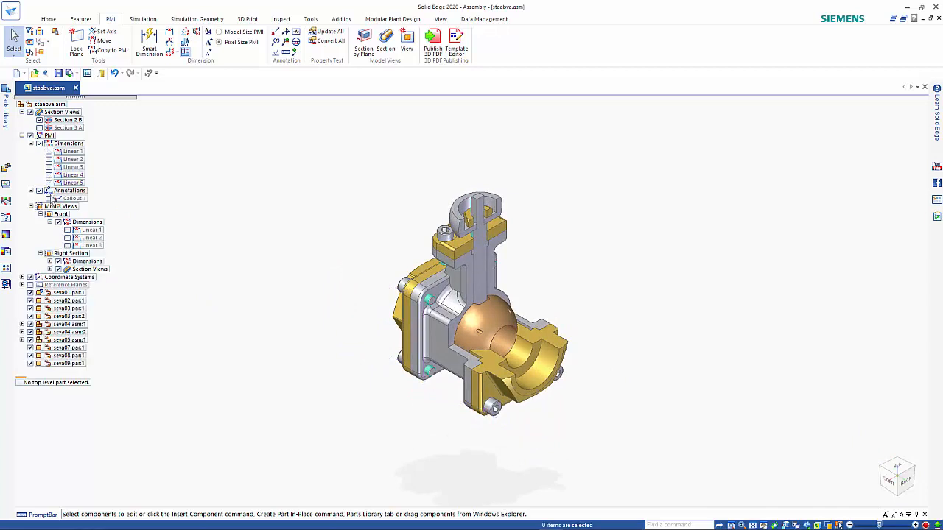
left_click(49, 199)
left_click(48, 159)
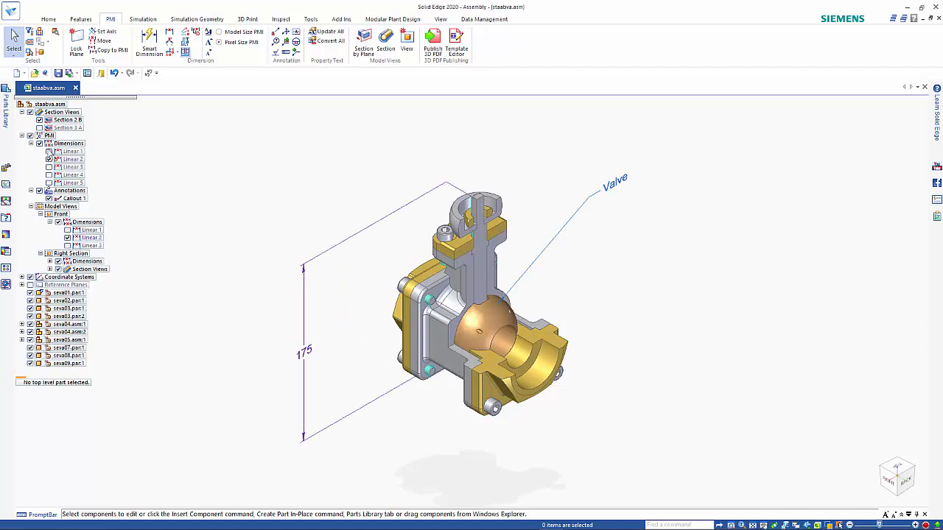
left_click(49, 151)
Save the current sectioned display with its annotations as a model view named Iso Section
left_click(407, 45)
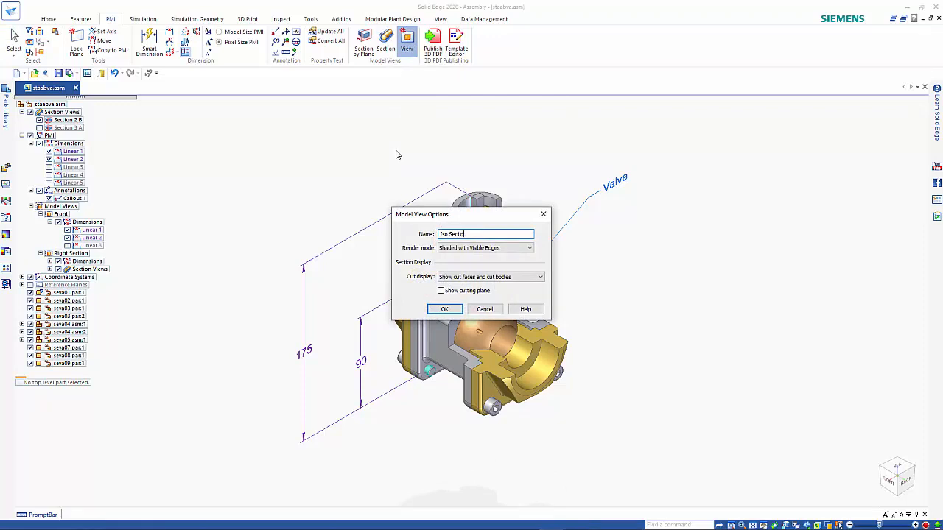
type("Iso Section")
key("Return")
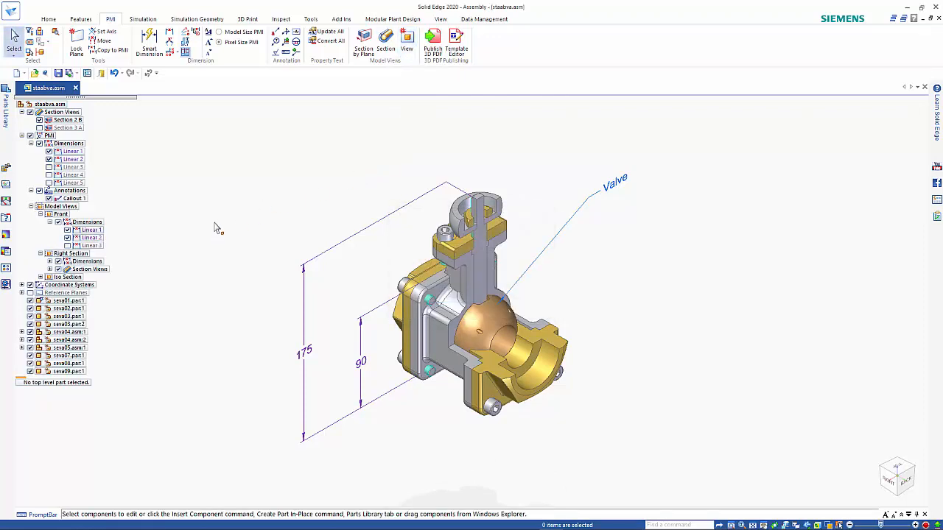
left_click(87, 276)
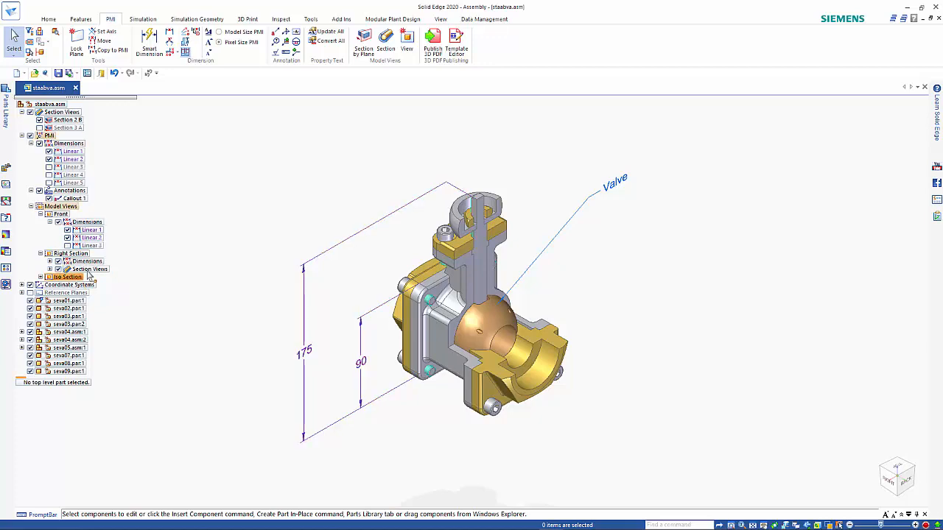
Apply the saved Front model view, followed by the Right Section model view, to check them
right_click(59, 214)
left_click(76, 220)
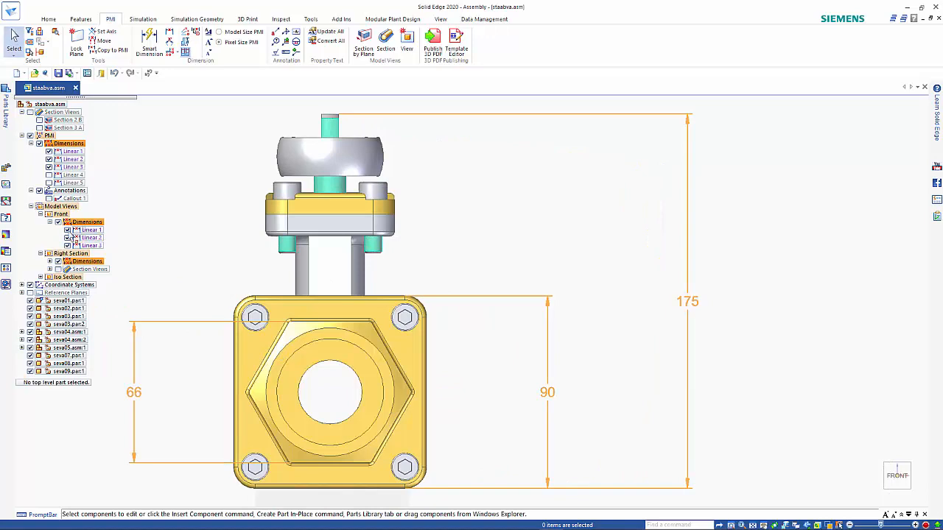
right_click(69, 254)
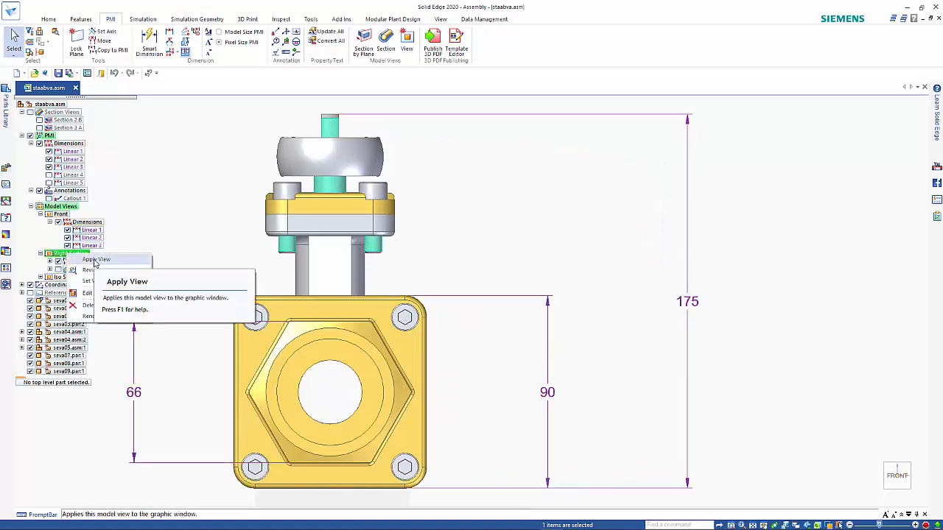
left_click(95, 260)
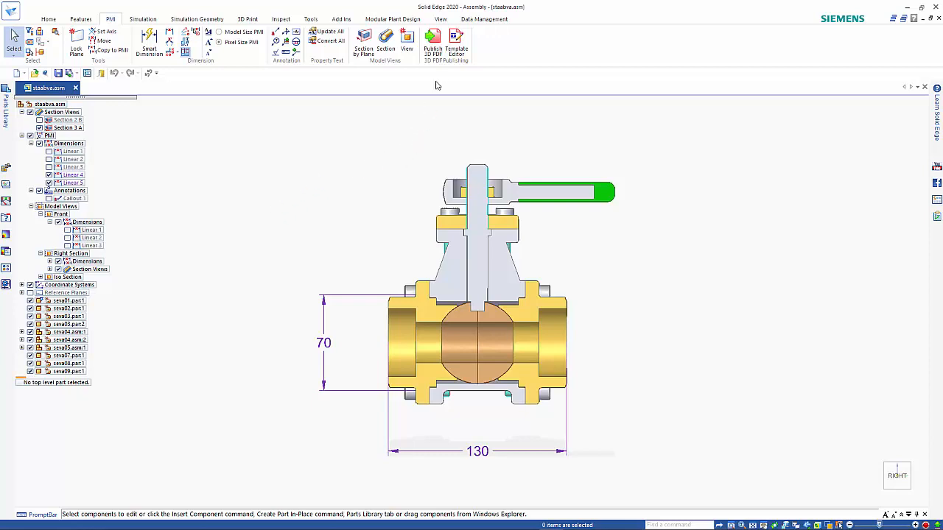
Open the 3D PDF Template Editor and place a 3D View placeholder, enlarged to about two thirds of the sheet width
left_click(456, 42)
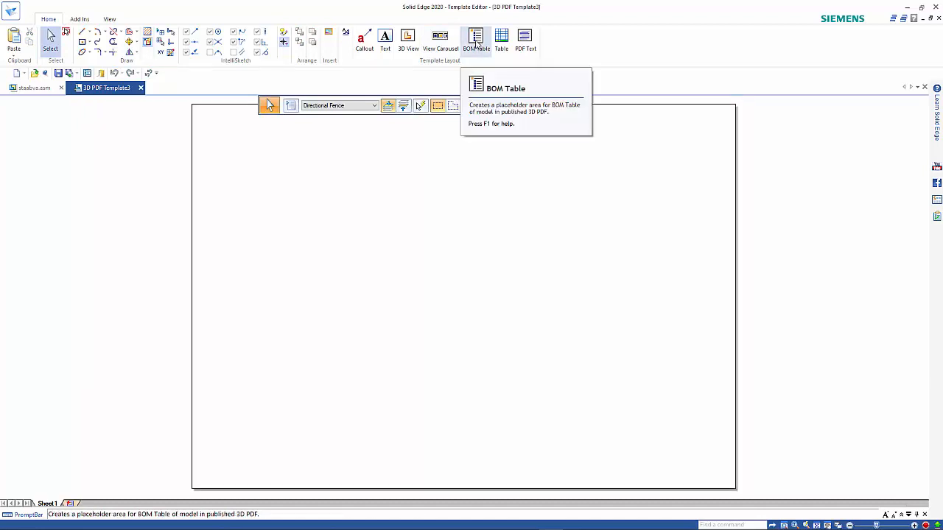
left_click(408, 41)
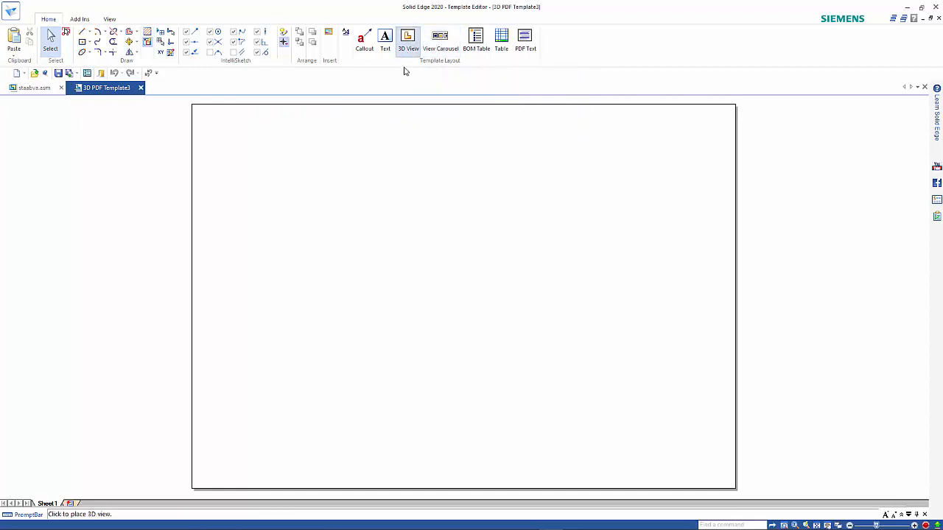
left_click(201, 115)
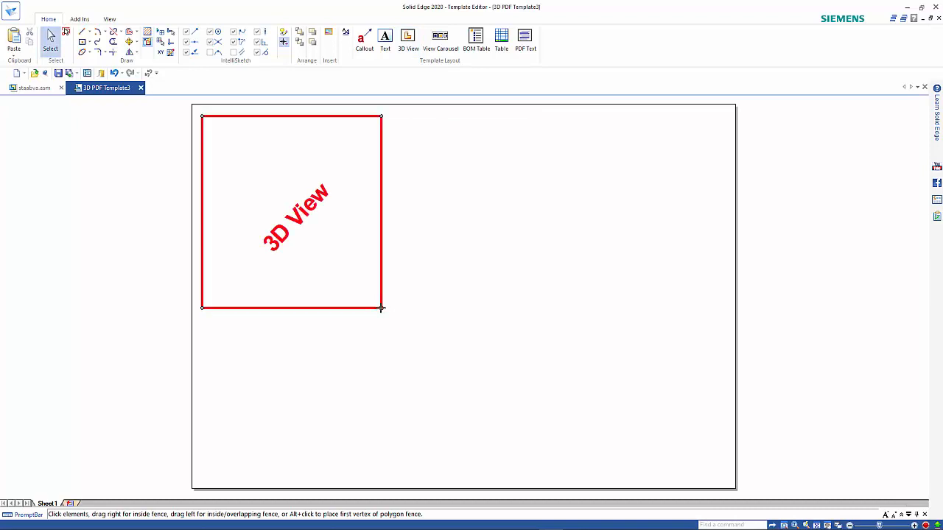
left_click_drag(381, 309, 574, 402)
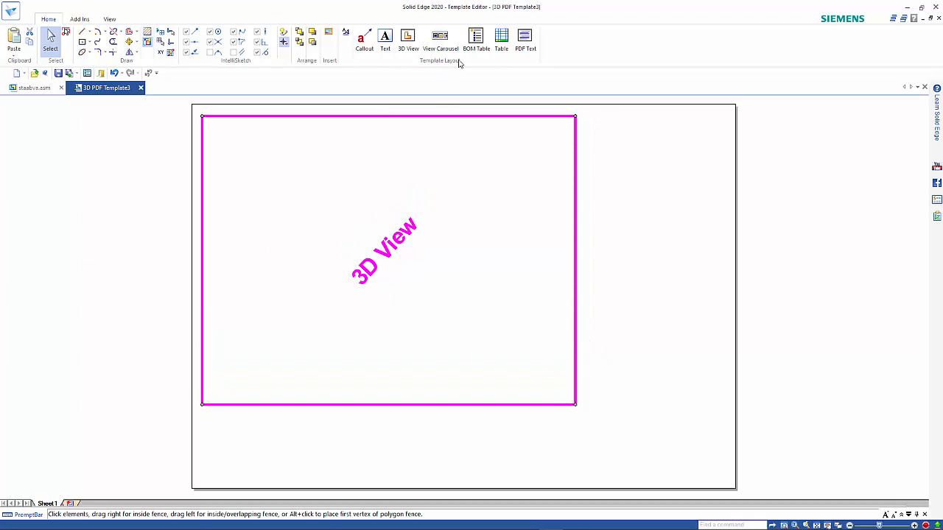
Place a BOM Table placeholder beside the 3D View and resize it to the same height within the sheet
left_click(476, 38)
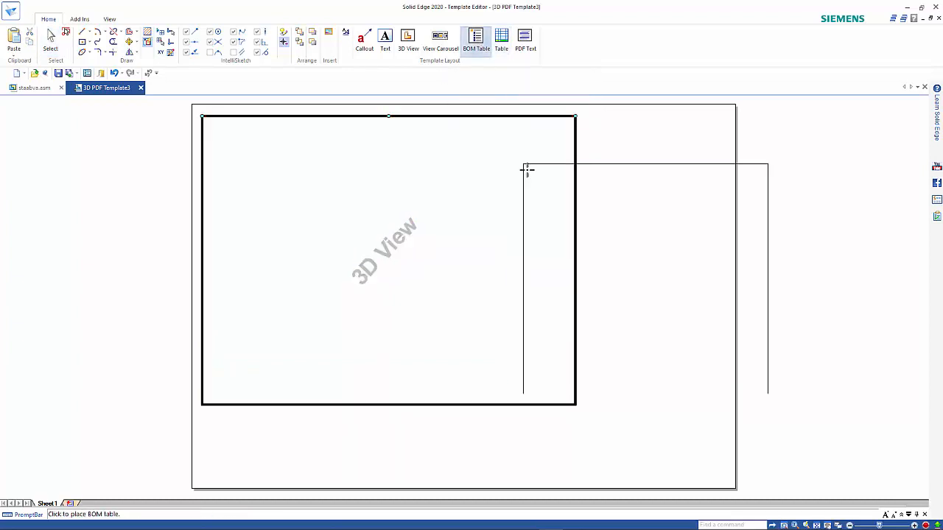
left_click(586, 121)
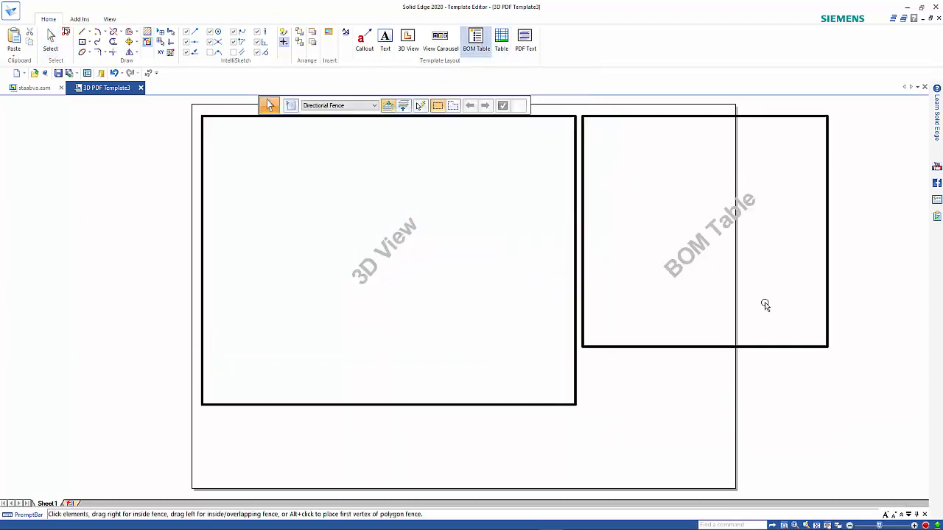
left_click(828, 347)
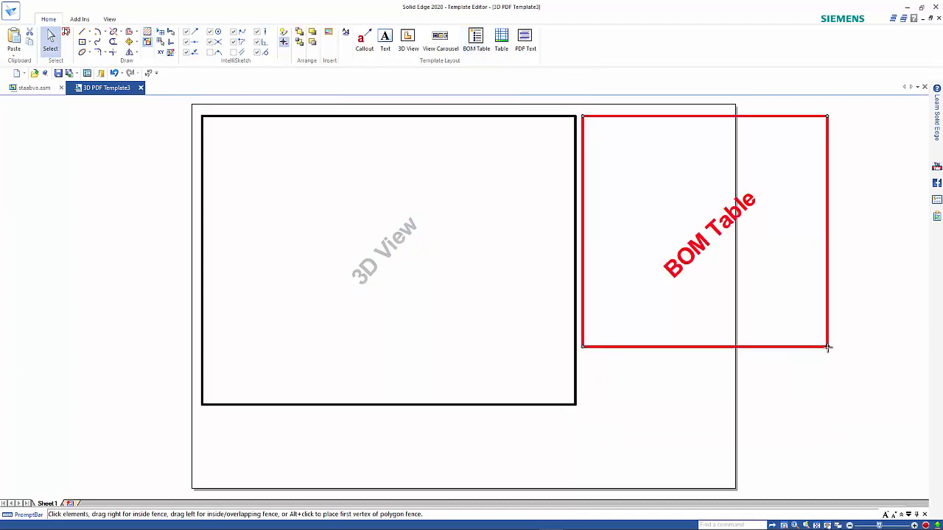
left_click_drag(828, 347, 726, 404)
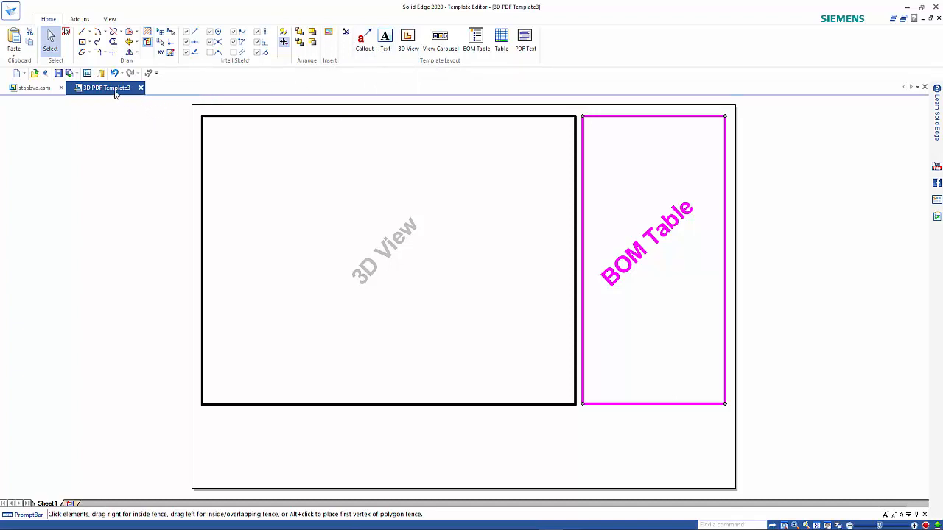
Start saving the 3D PDF template, cancel the save and close the template without keeping it
left_click(59, 74)
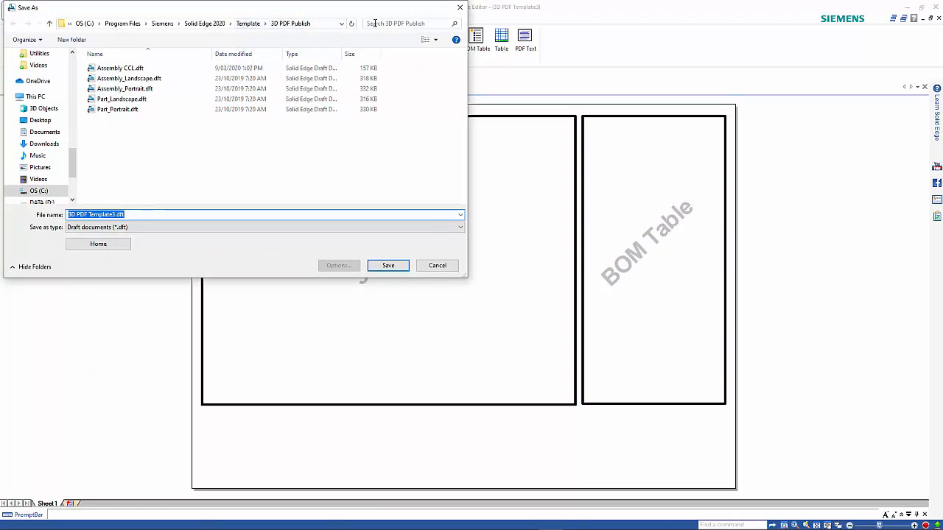
left_click(460, 7)
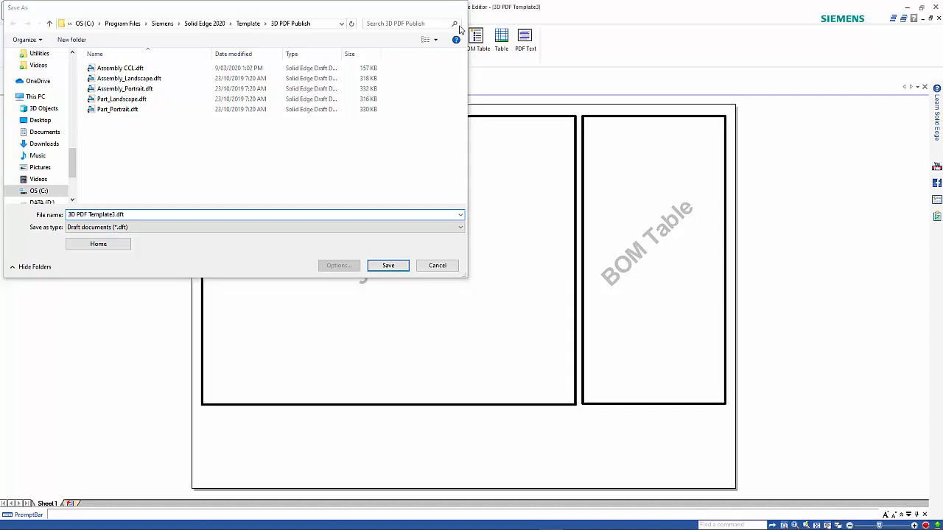
key("Escape")
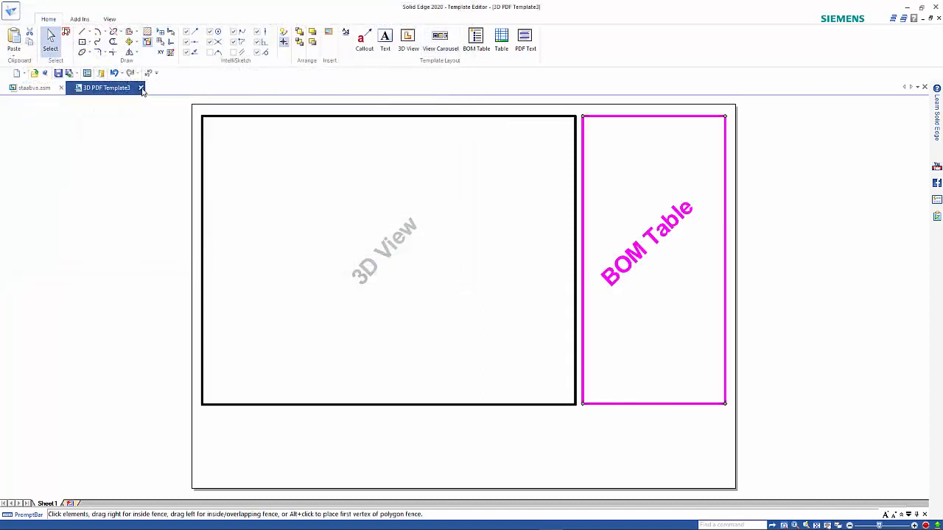
left_click(140, 87)
left_click(479, 311)
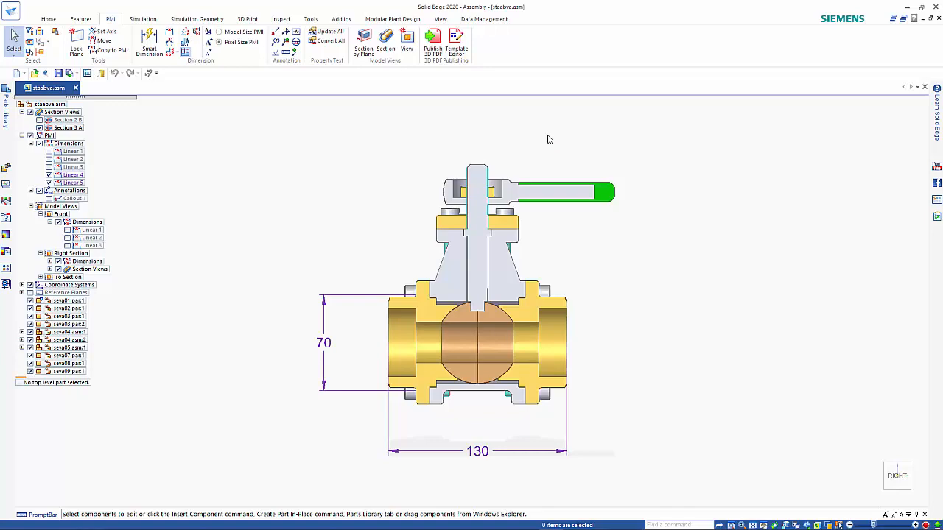
Set the valve to the isometric view and publish it as a 3D PDF with the file name Valve and Publish HTML disabled
key("ctrl+i")
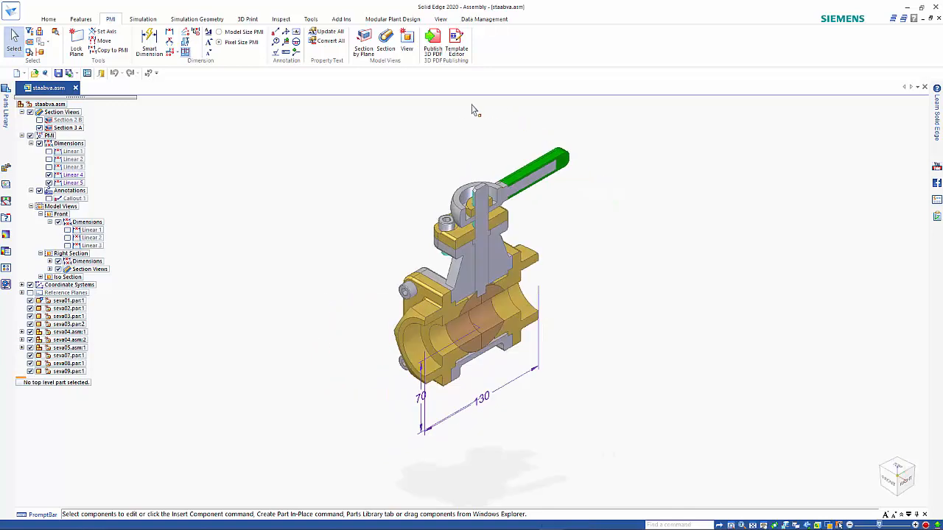
left_click(434, 49)
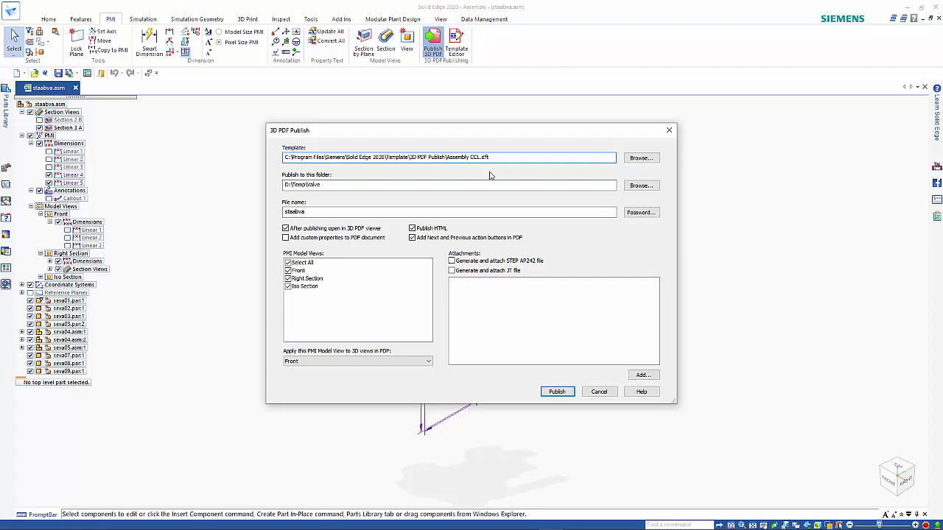
double_click(325, 212)
type("Valve")
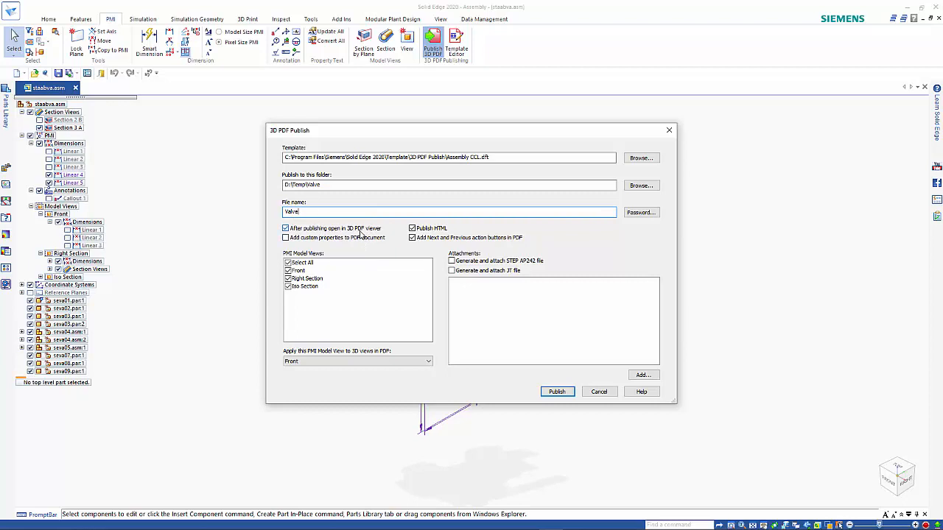
left_click(413, 229)
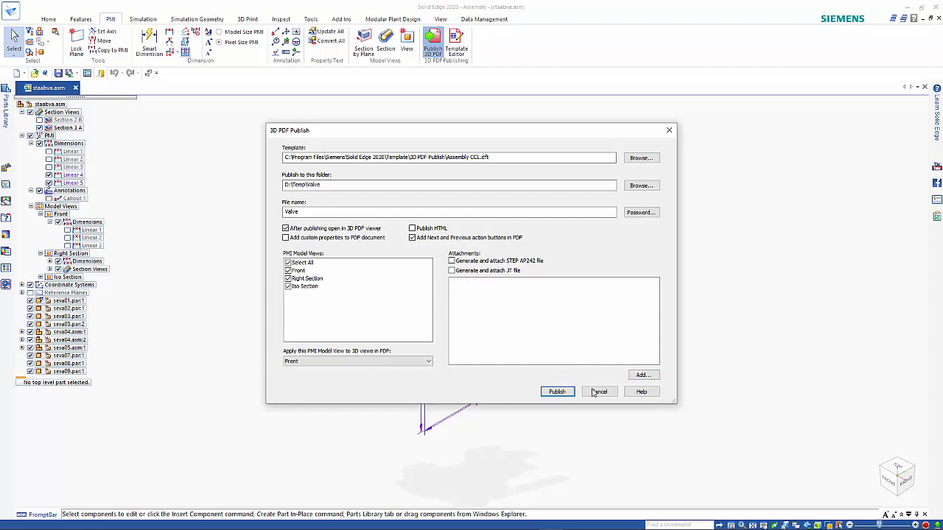
left_click(557, 392)
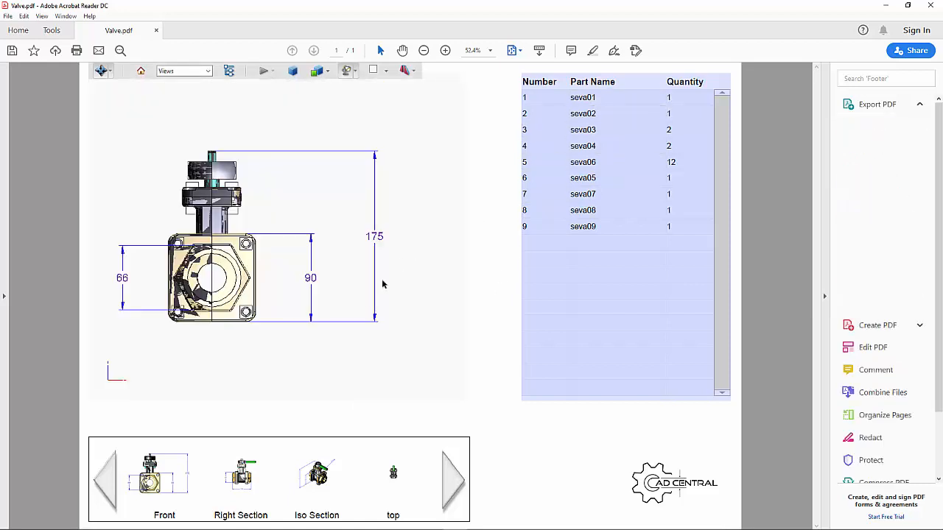
Review the Front, Right Section, Iso Section and top model views in the 3D PDF and enlarge the top view
left_click(168, 485)
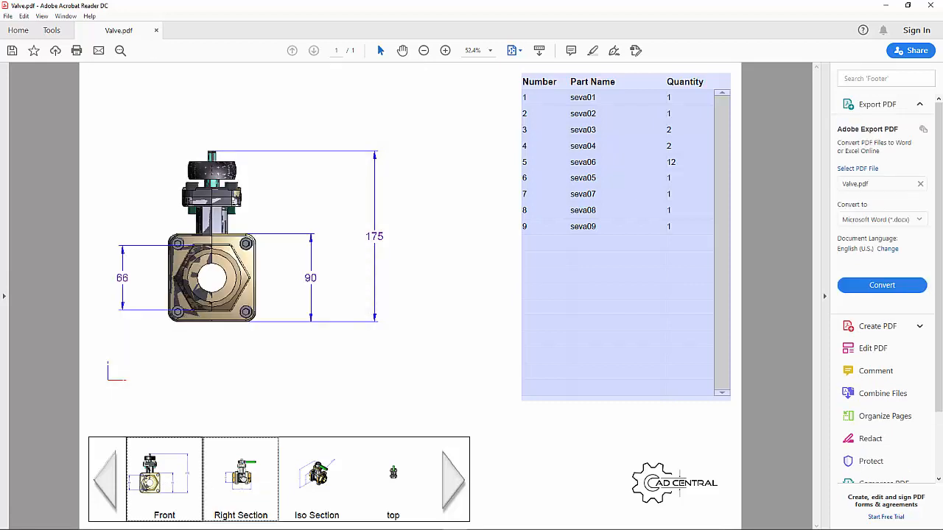
left_click(246, 477)
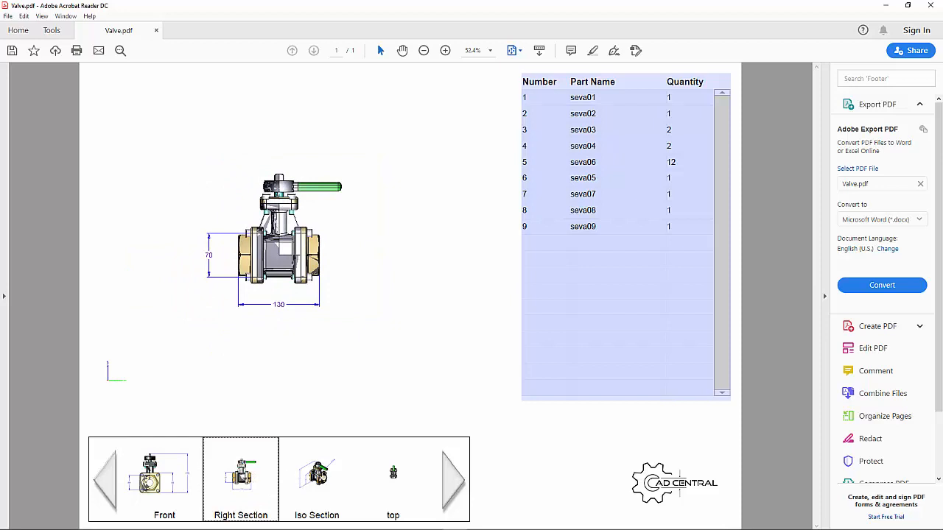
left_click(322, 476)
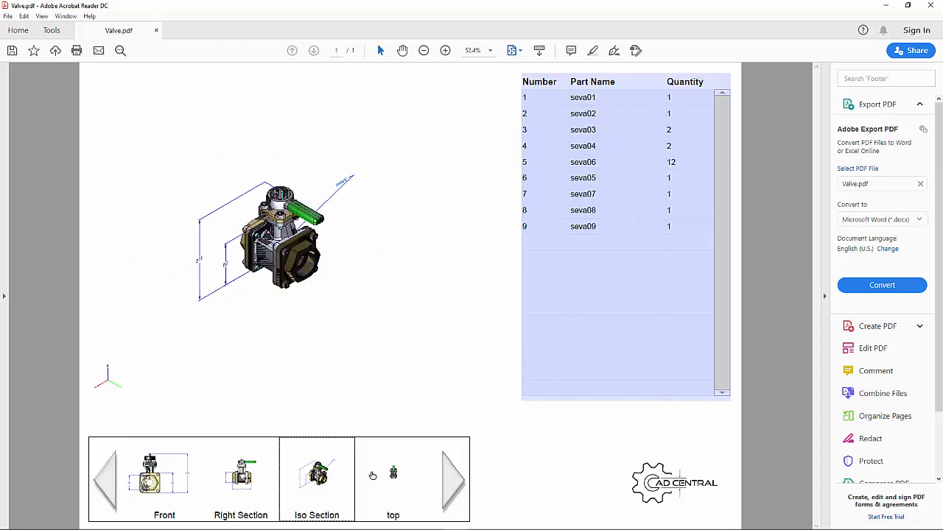
left_click(395, 477)
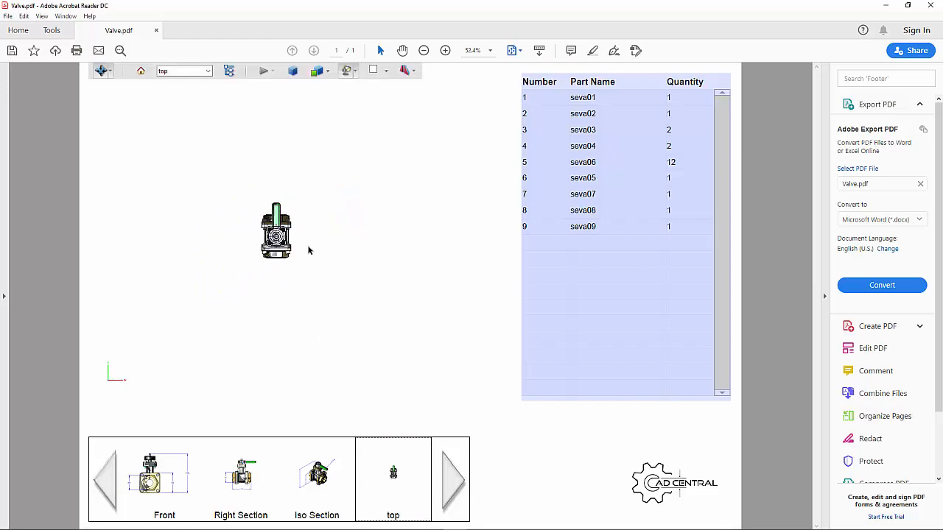
scroll(265, 238, "down", 3)
scroll(271, 233, "up", 7)
scroll(274, 235, "up", 5)
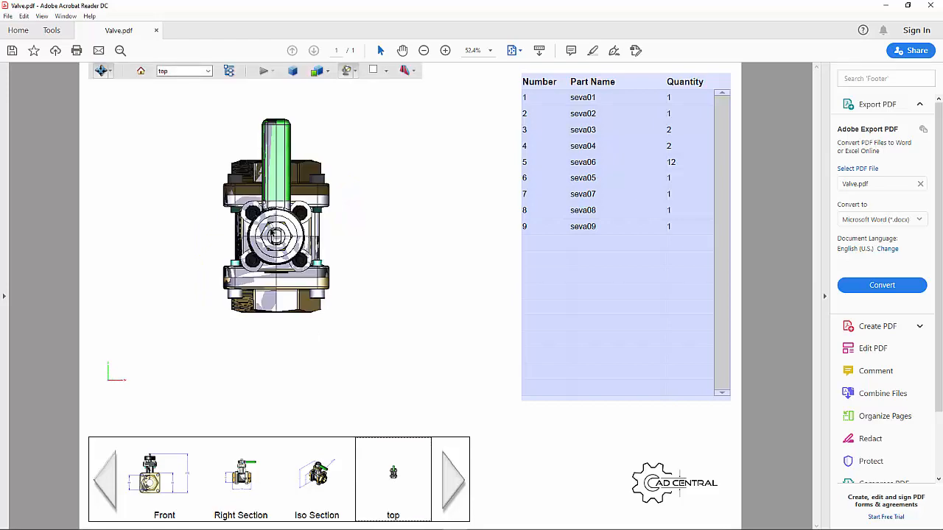
Revisit the Front and Right Section views and highlight parts seva02 and seva03 on the model from the BOM table
left_click(163, 483)
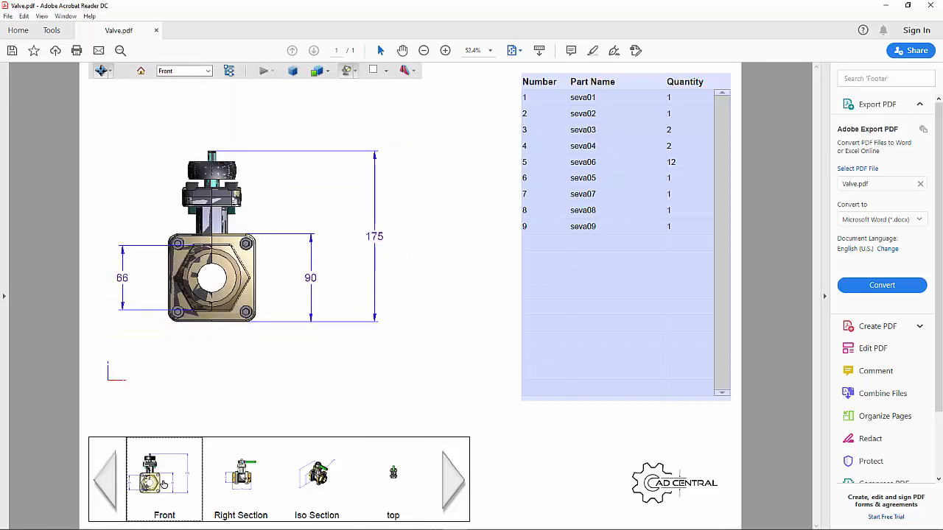
left_click(241, 476)
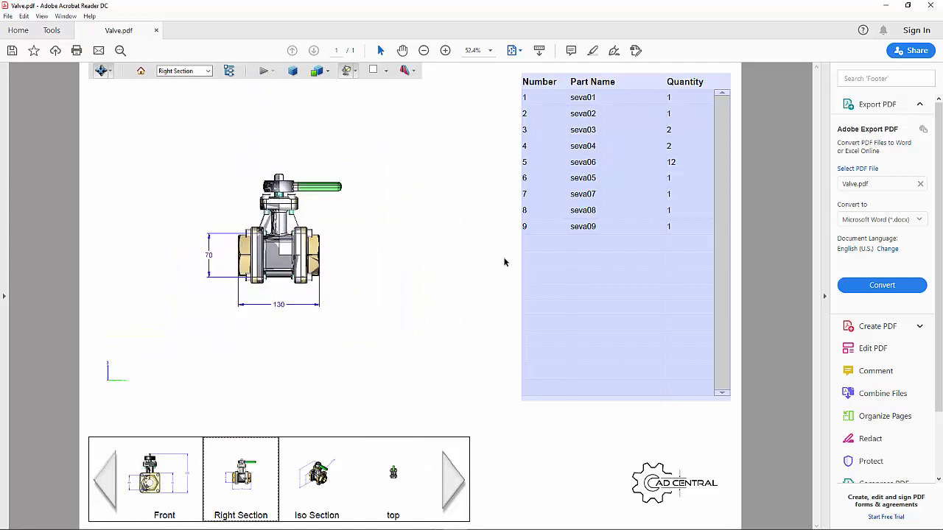
left_click(582, 115)
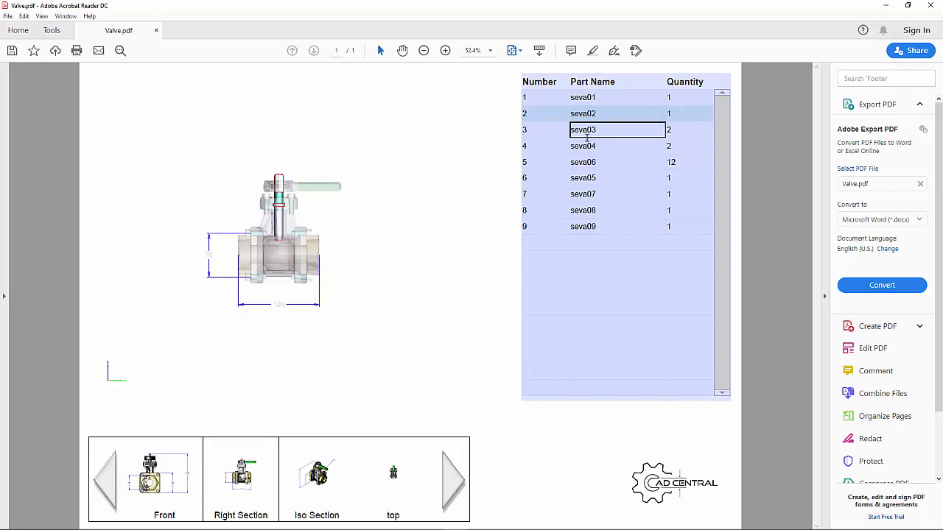
left_click(587, 143)
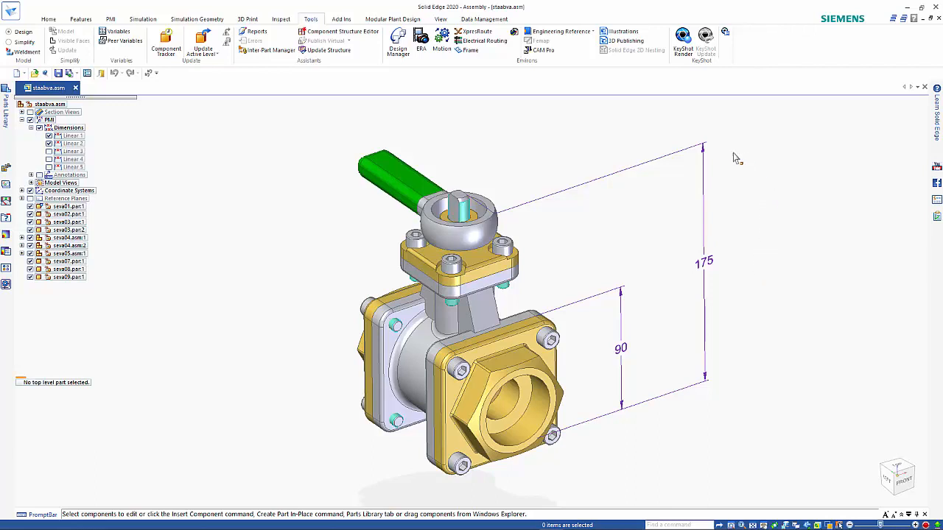
Start the Web Page Publisher Wizard for the valve assembly in Solid Edge with the Header - Viewer Right template
left_click(514, 33)
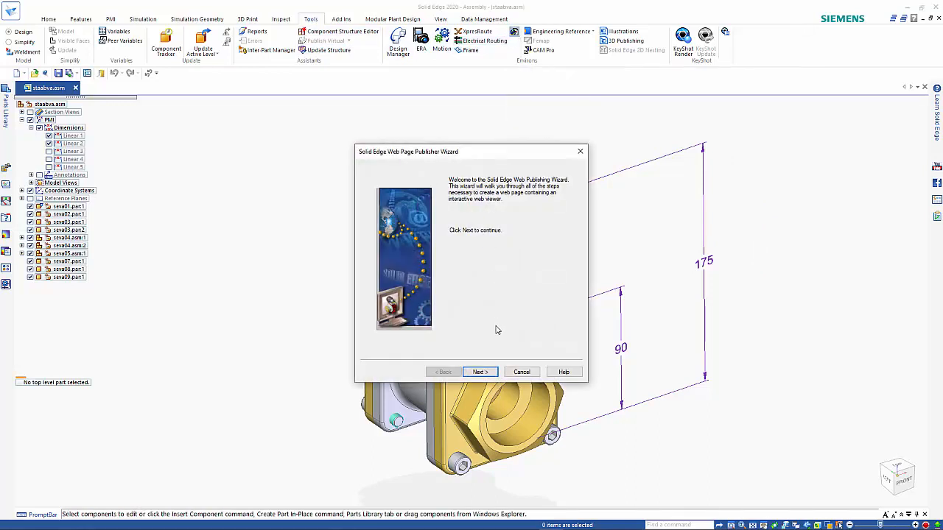
left_click(487, 372)
left_click(499, 195)
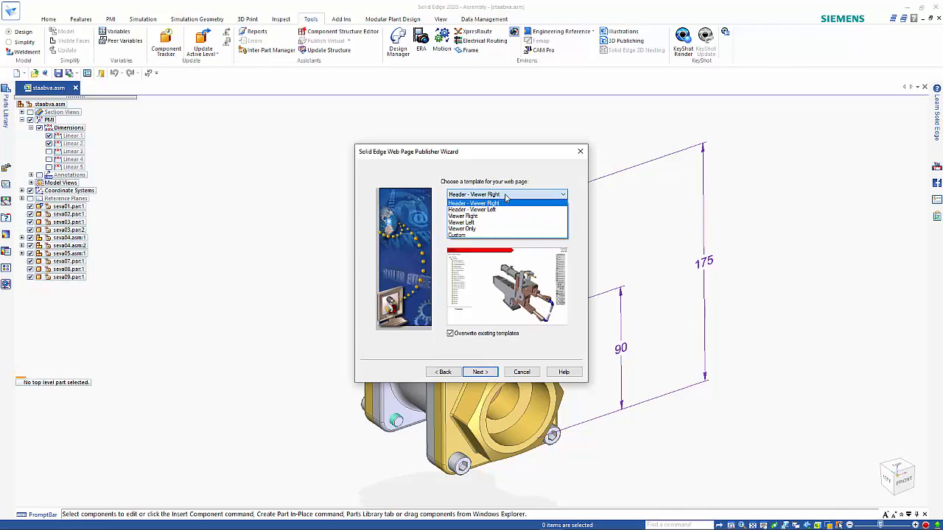
left_click(505, 197)
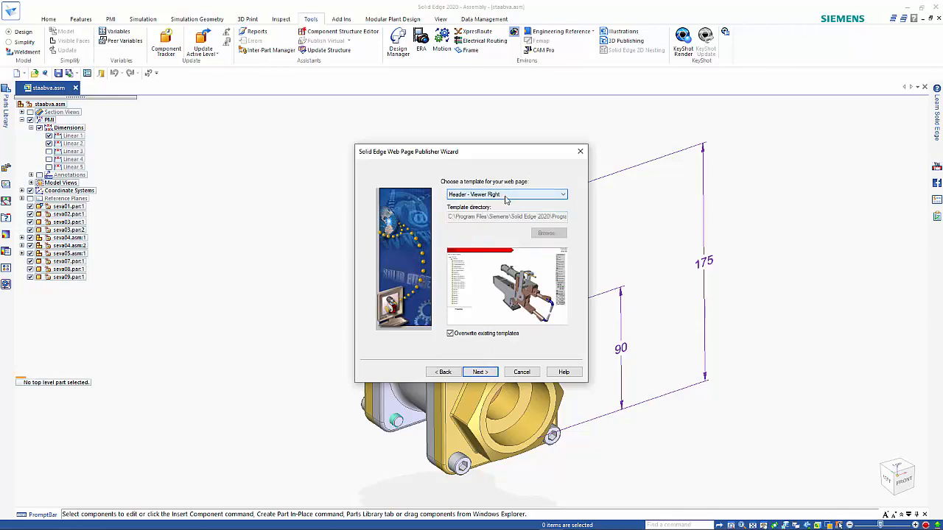
left_click(480, 372)
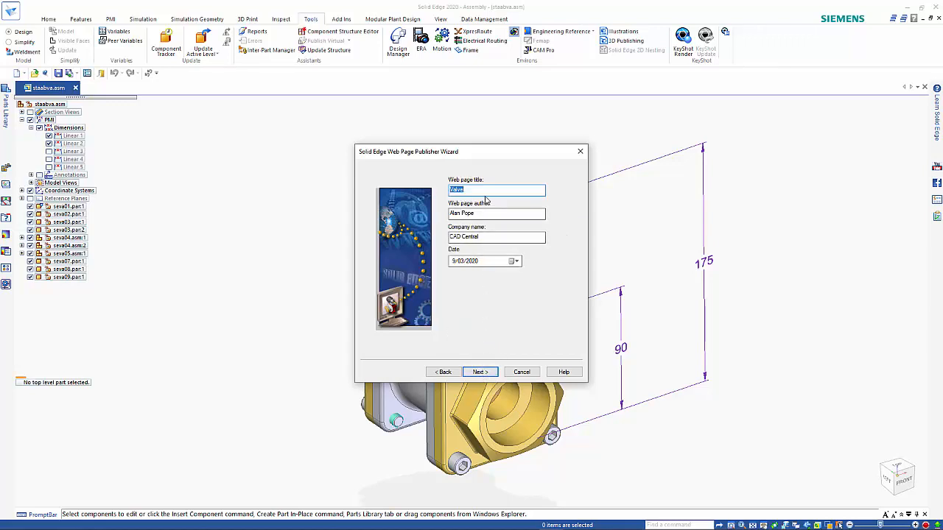
Accept the web page details with the title Valve, save the pages to D:\Temp\Valve\Valve and preview the page
left_click(481, 372)
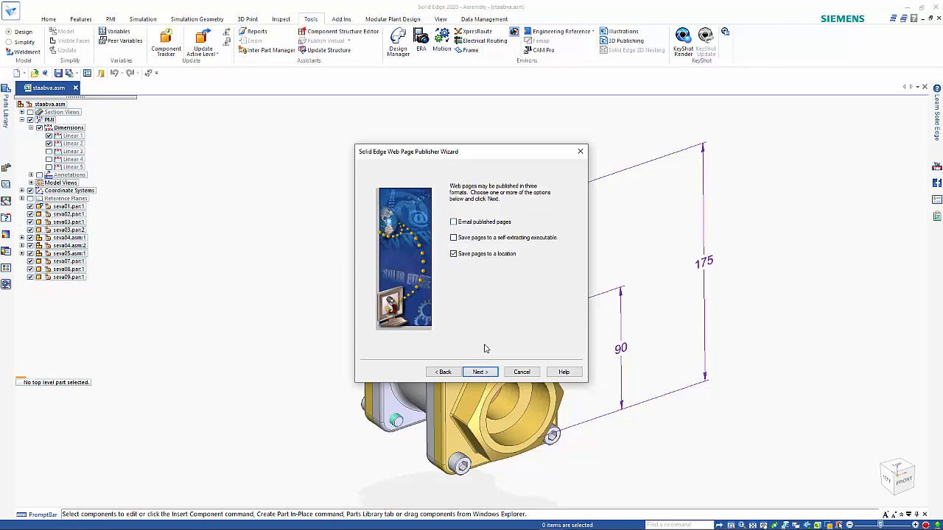
left_click(483, 372)
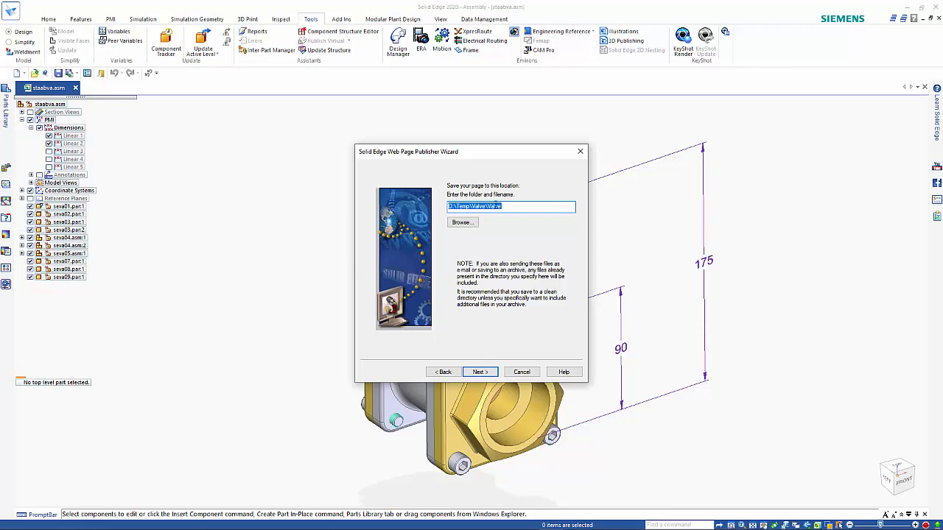
left_click(492, 373)
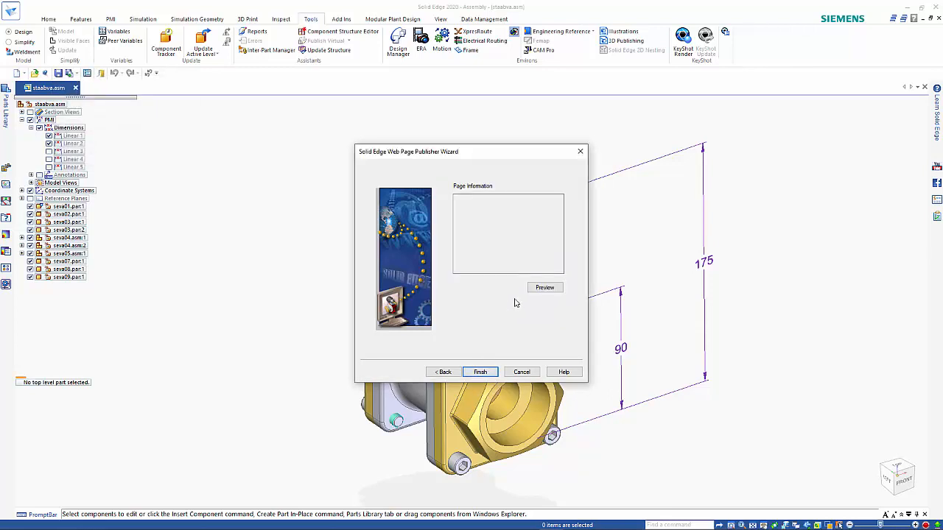
left_click(542, 289)
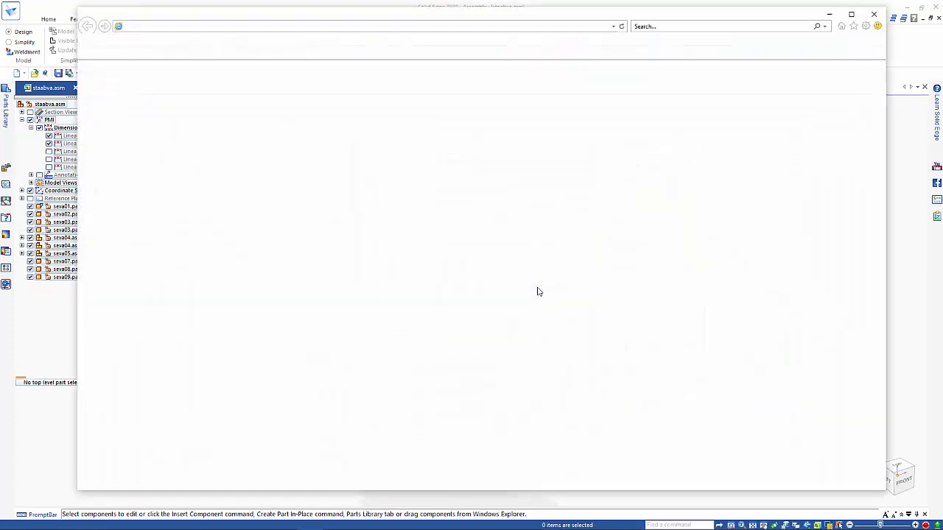
left_click(652, 480)
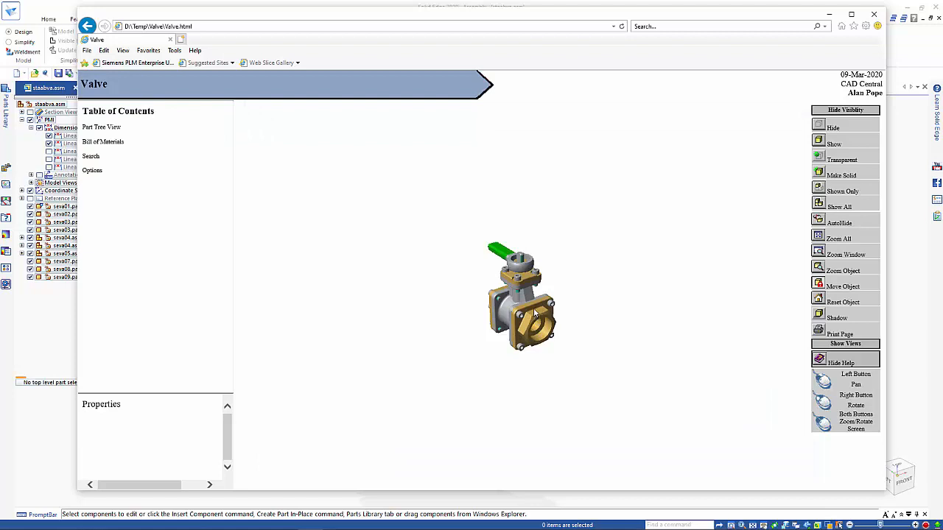
Enlarge the valve in the web page viewer and rotate it slightly to inspect it
middle_click_drag(533, 310, 561, 472)
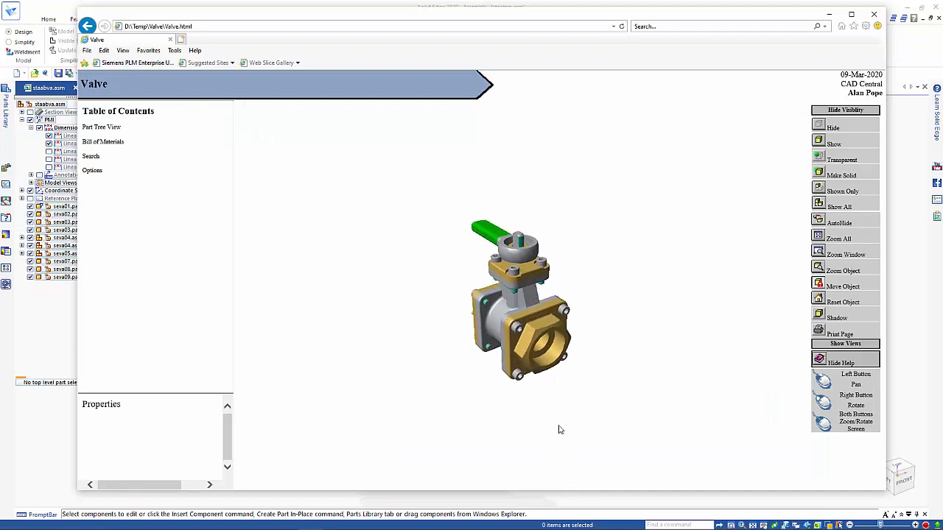
middle_click_drag(532, 314, 534, 441)
middle_click_drag(528, 299, 518, 364)
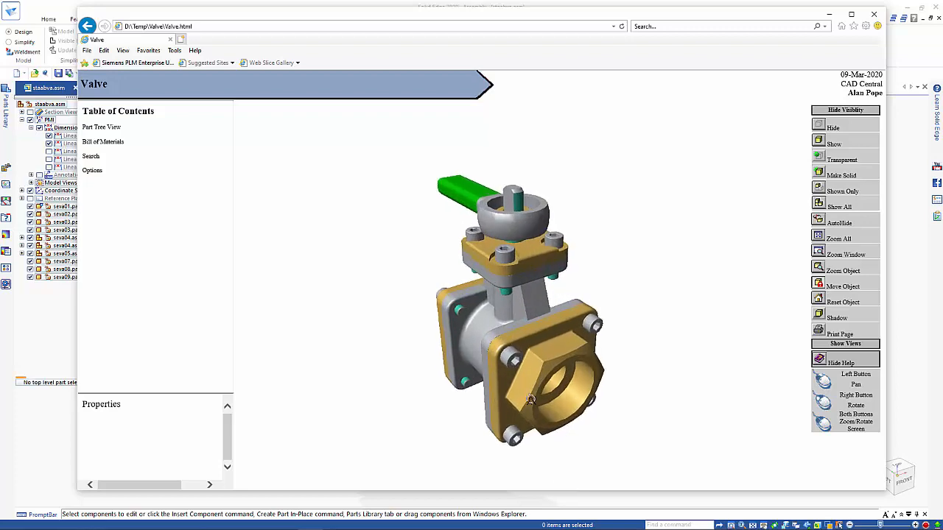
mouse_move(541, 333)
right_mouse_down()
mouse_move(613, 296)
mouse_move(548, 329)
right_mouse_up()
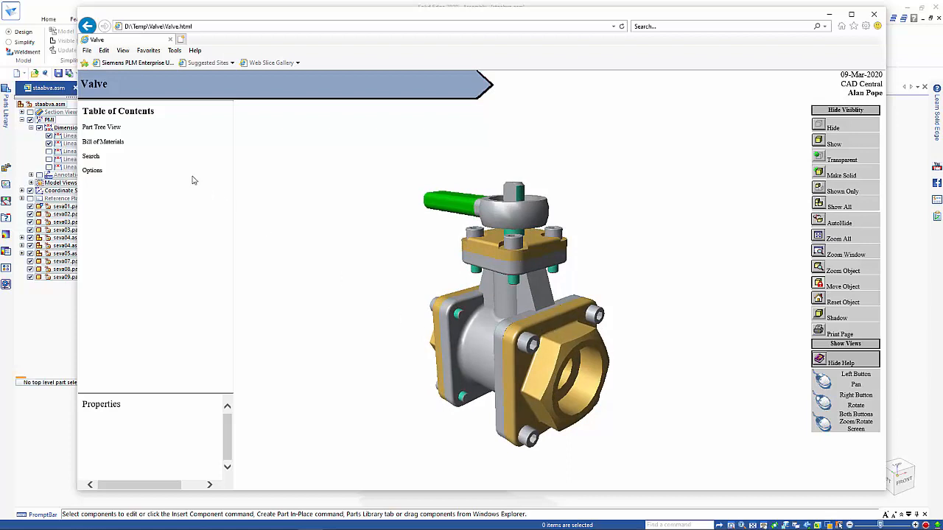
Expand the staabva assembly in the Part Tree View and show only the valve body seva01
left_click(112, 132)
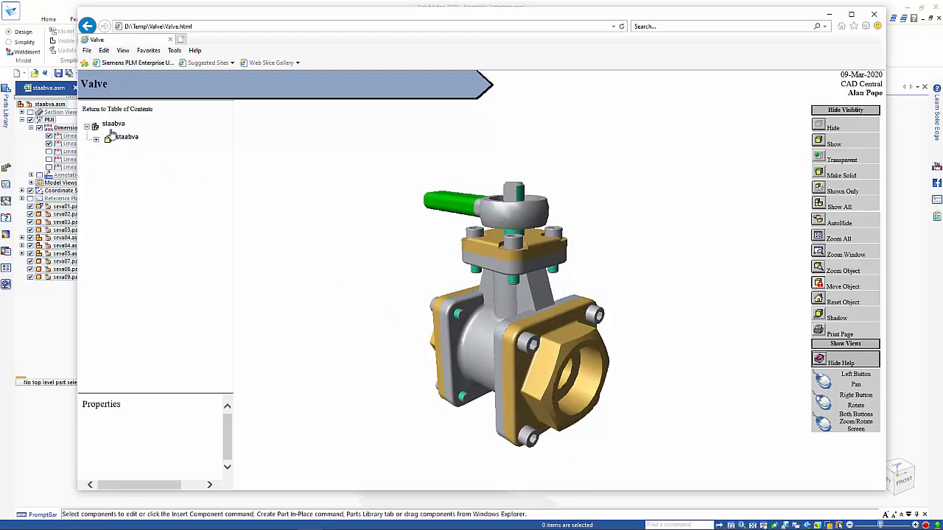
left_click(97, 140)
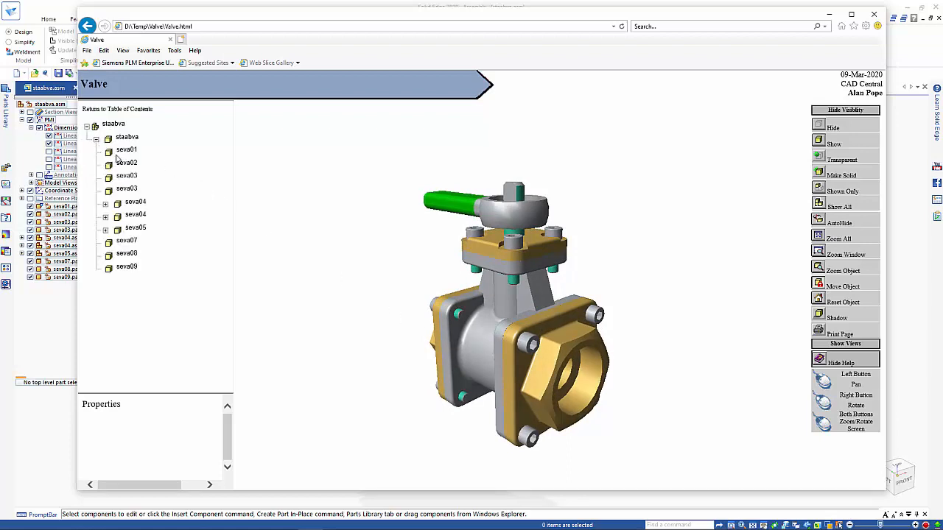
left_click(124, 161)
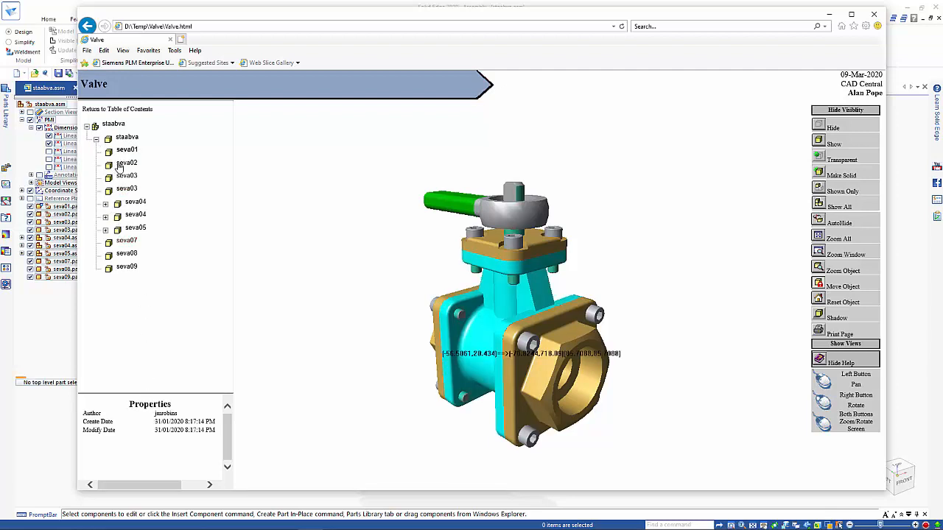
left_click(121, 174)
left_click(847, 191)
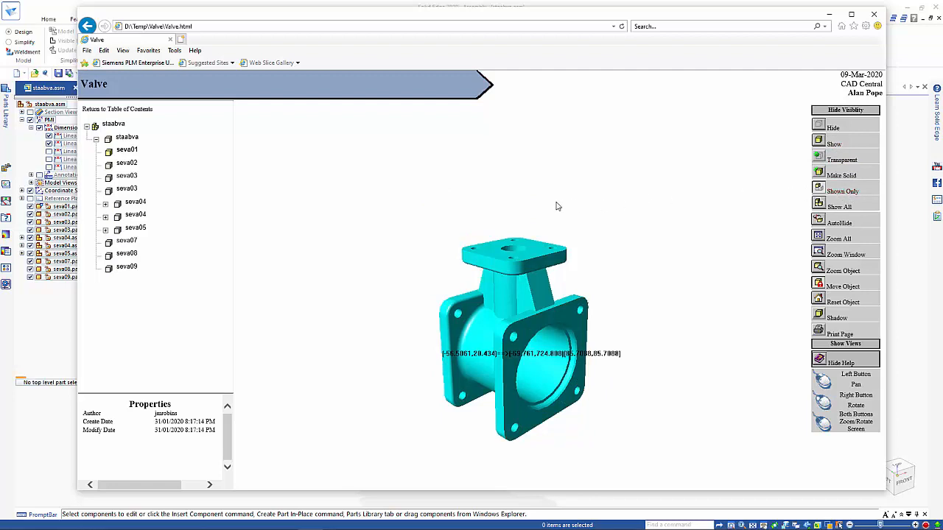
View the published page's Bill of Materials and return to the Table of Contents
left_click(130, 109)
left_click(110, 143)
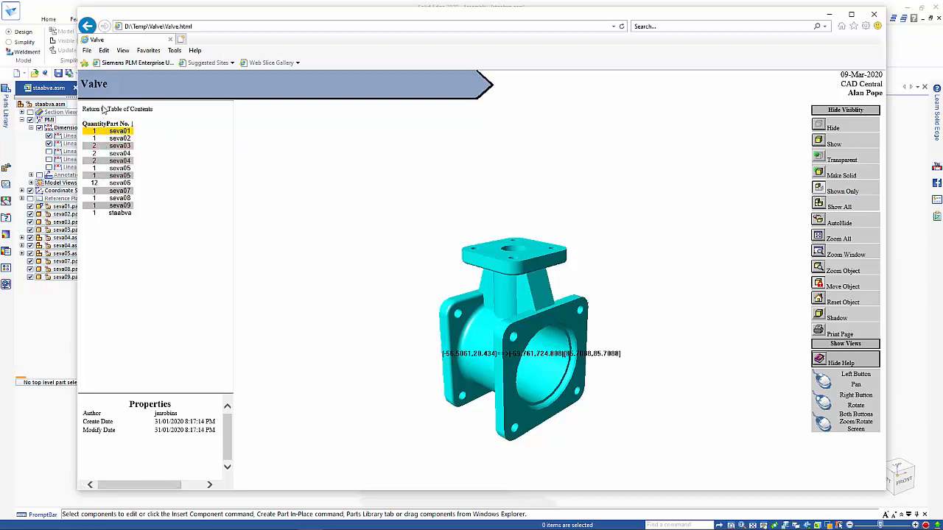
left_click(103, 110)
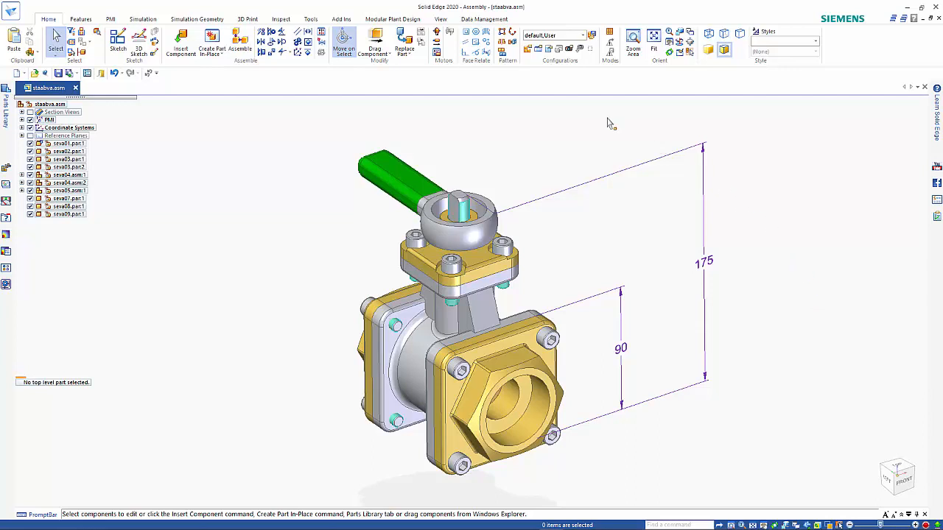
Open the valve assembly in Solid Edge Illustrations and remove every storyboard illustration except the first
left_click(311, 19)
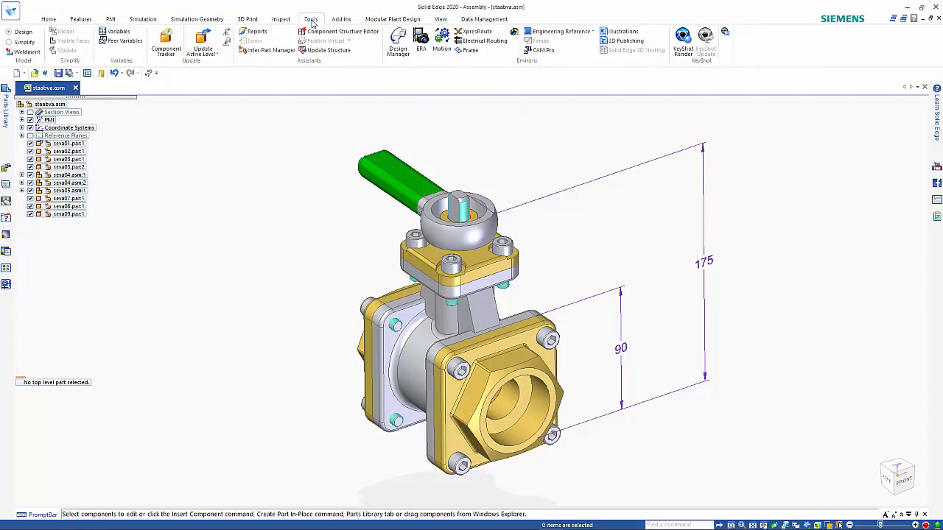
left_click(622, 33)
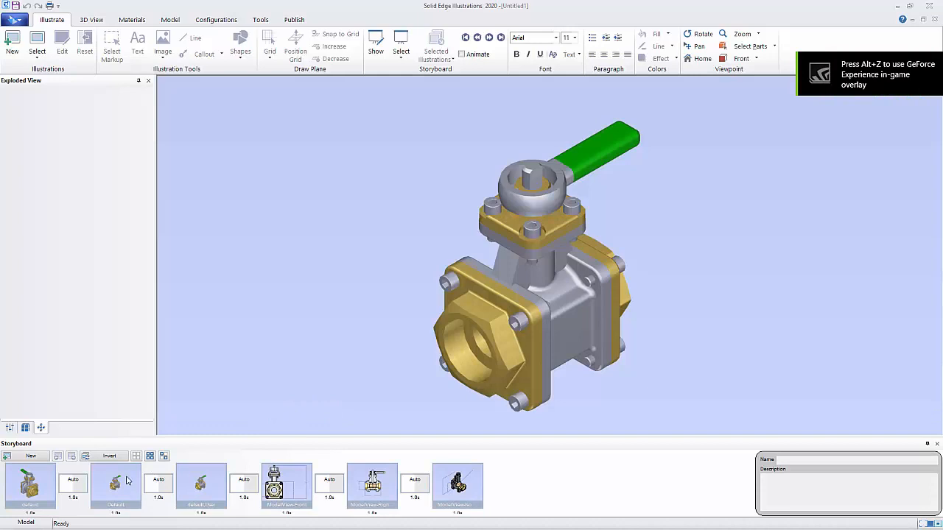
left_click(128, 481)
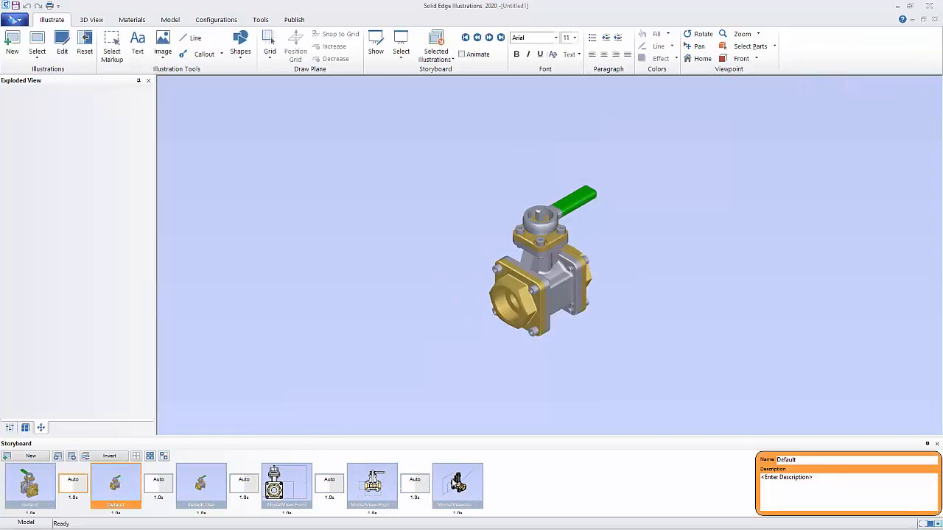
right_click(455, 478)
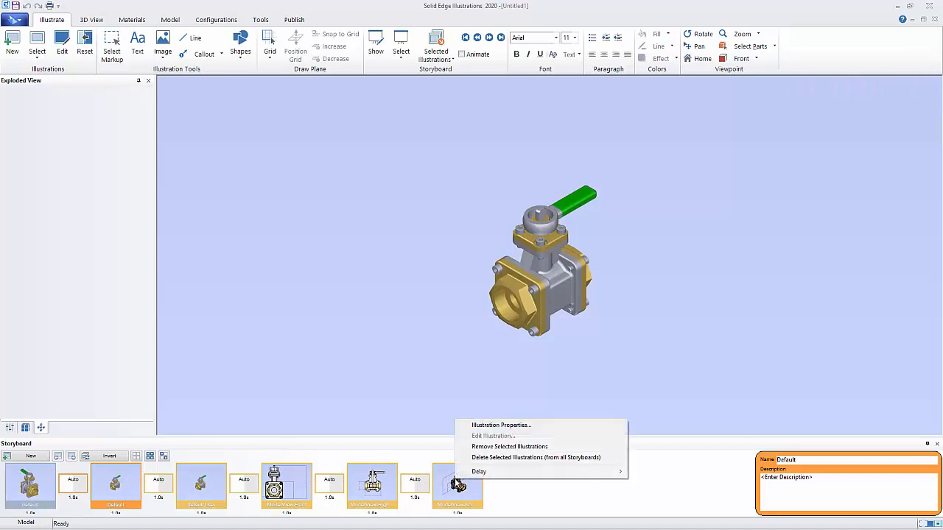
left_click(490, 446)
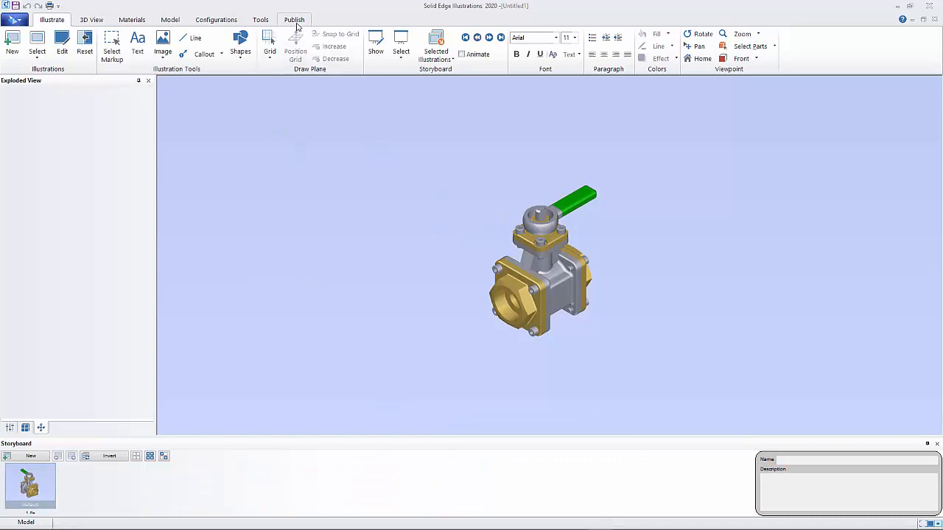
Choose PDF Publisher as the publishing output for the remaining valve illustration
left_click(297, 25)
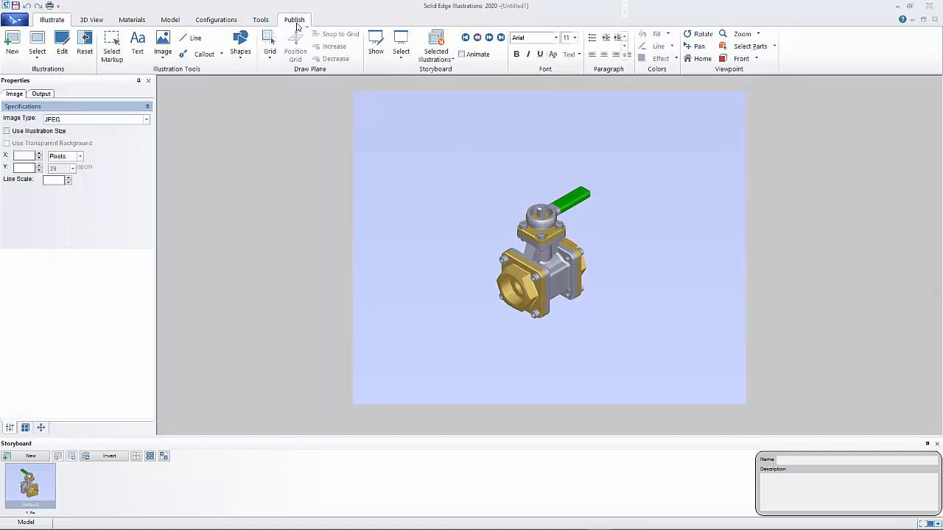
left_click(14, 54)
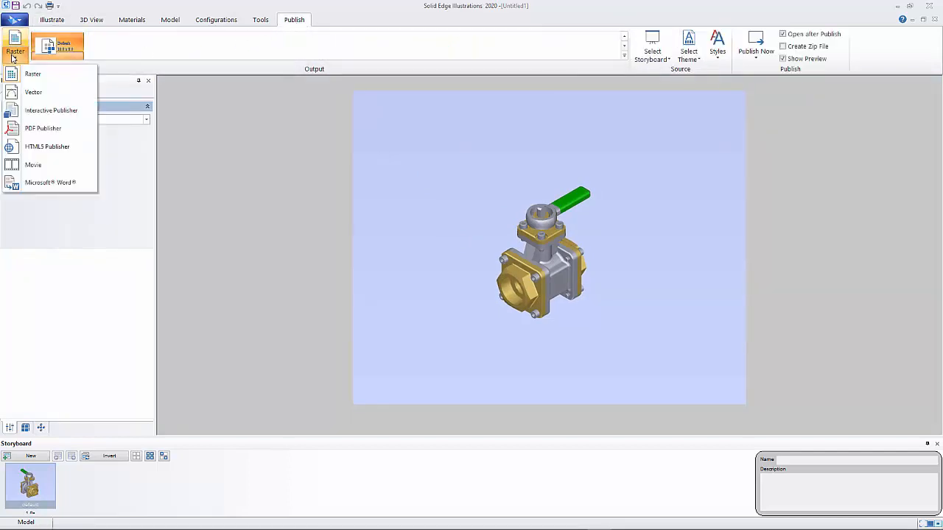
left_click(43, 129)
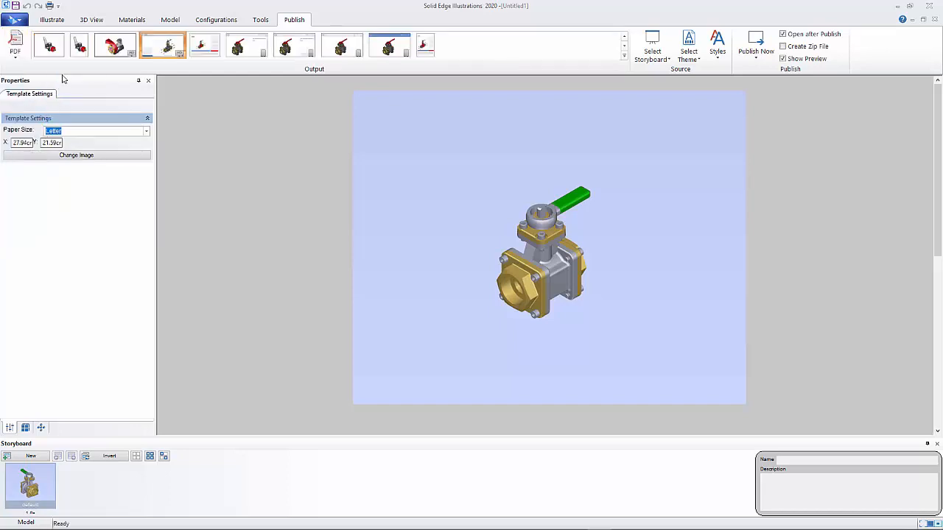
Preview the full-page PDF output templates and return to the 720p layout with title, notes and custom image areas
left_click(50, 50)
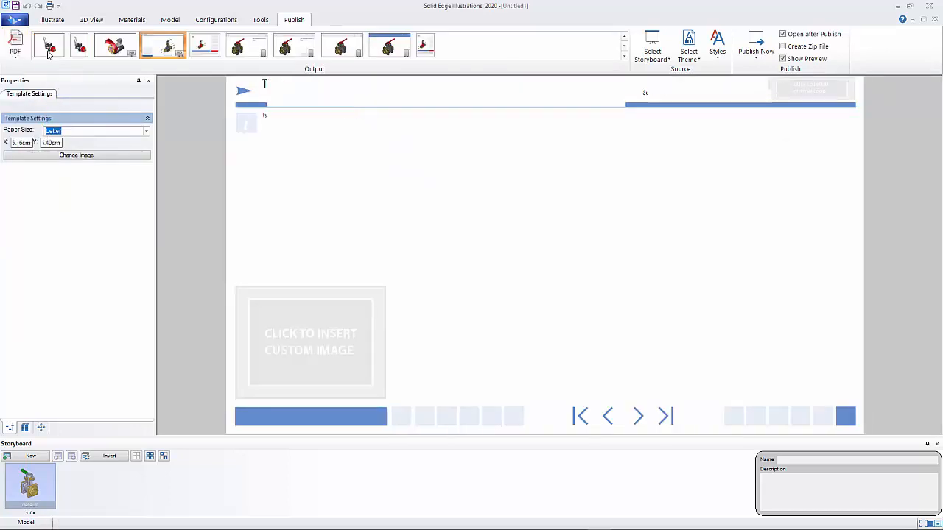
left_click(80, 47)
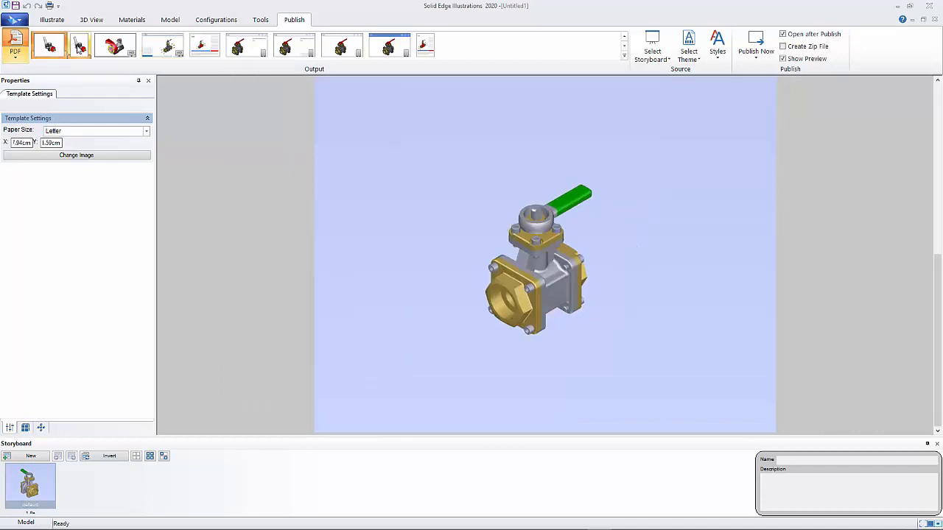
left_click(105, 49)
left_click(111, 47)
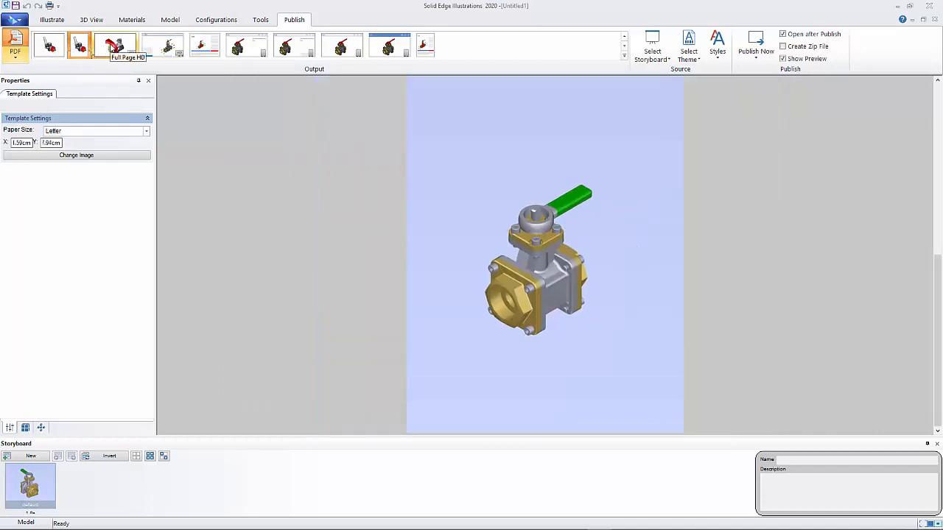
left_click(162, 47)
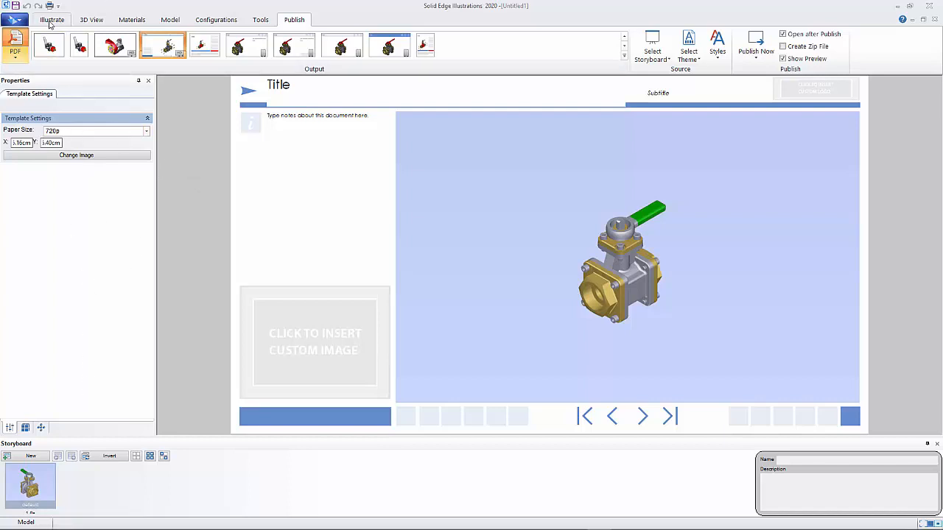
Show the default storyboard illustration and create a new exploded view named Exploded View(1)
left_click(164, 21)
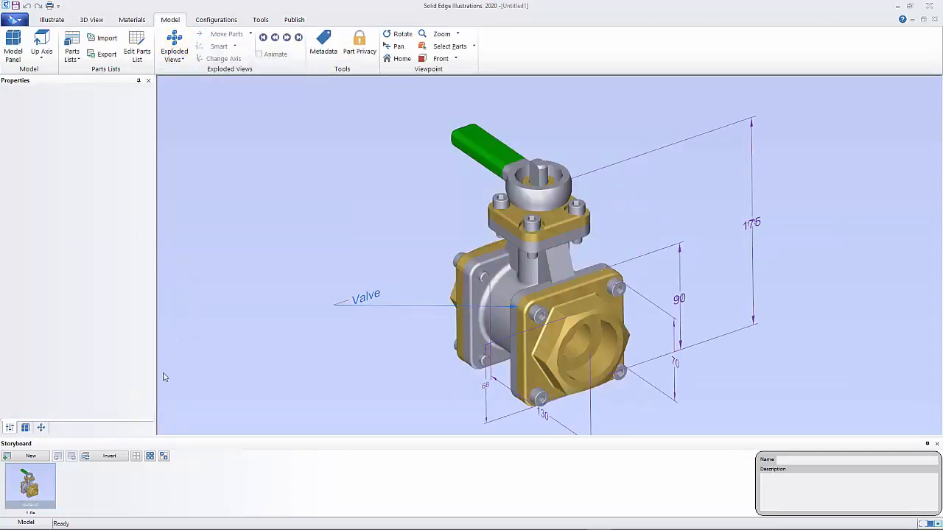
left_click(10, 483)
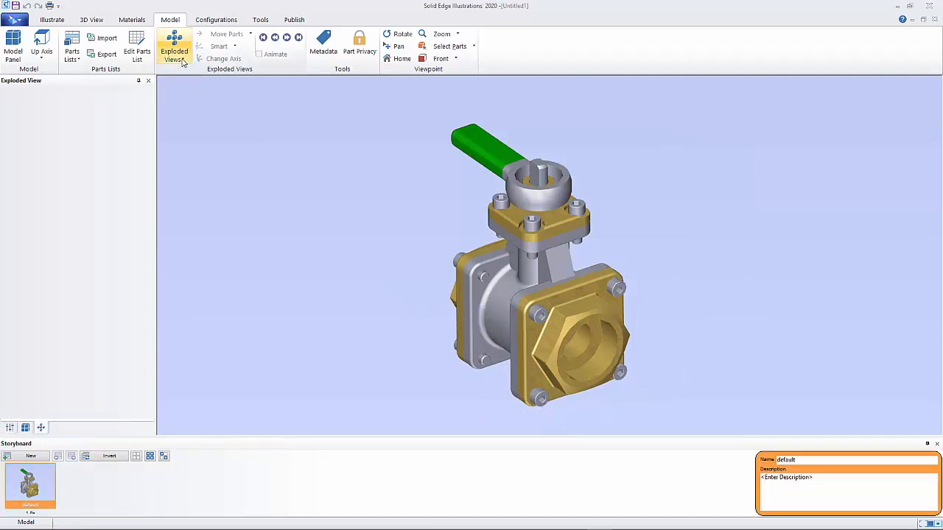
left_click(184, 63)
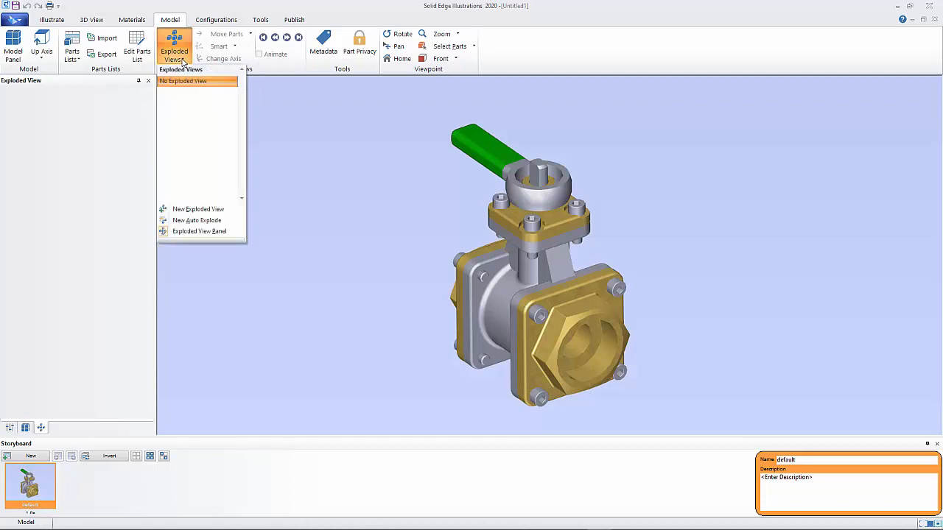
left_click(191, 211)
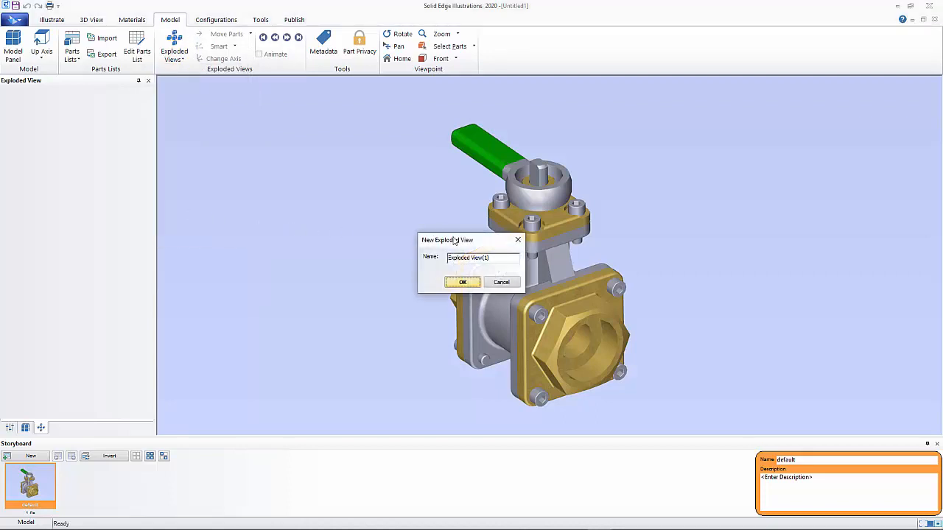
left_click(462, 282)
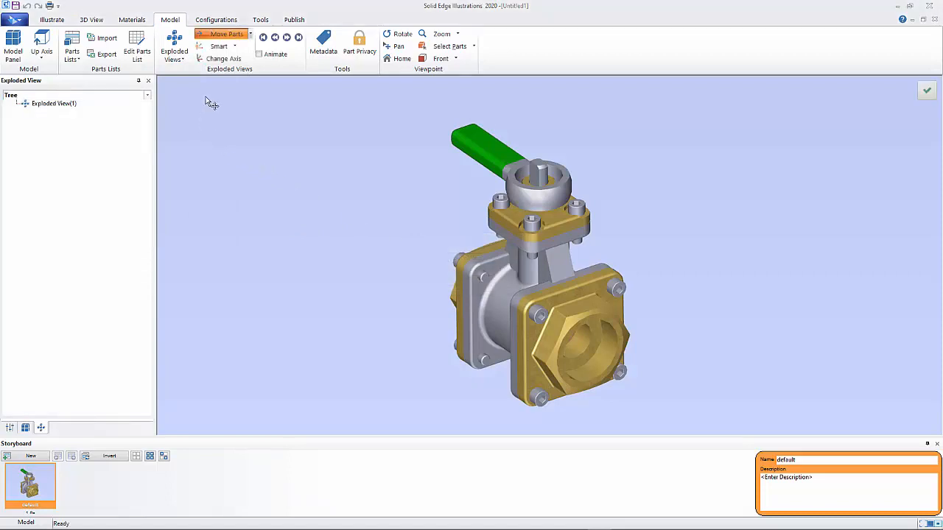
Reposition the move axis on the brass nut and raise the nut vertically above the handle as the first explosion step
left_click(530, 185)
left_click(223, 61)
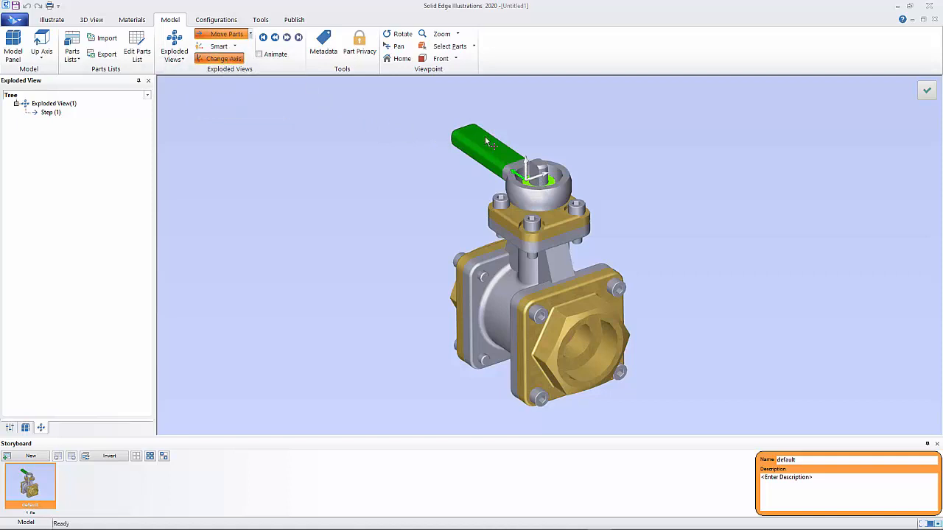
left_click(528, 170)
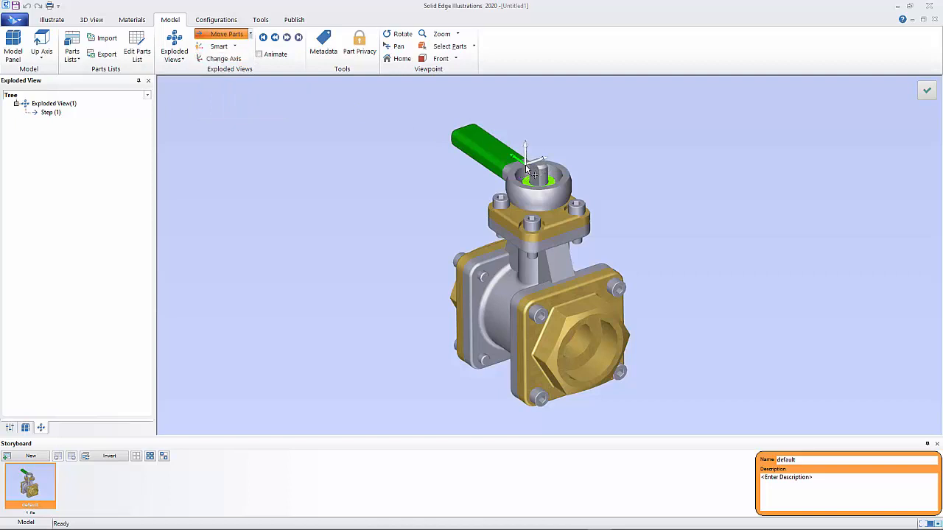
left_click_drag(525, 153, 525, 111)
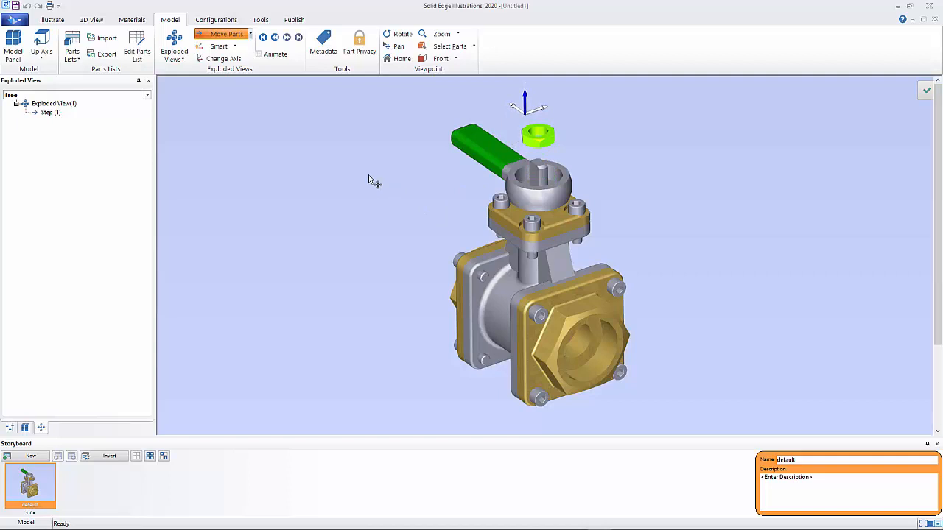
key("Escape")
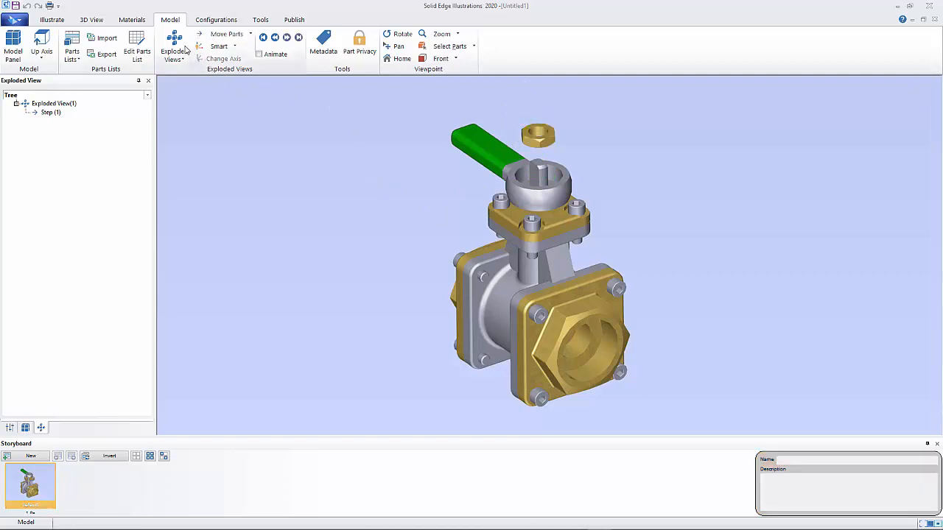
Move the handle, its green grip and the nut together straight up off the stem as the second explosion step
left_click(222, 34)
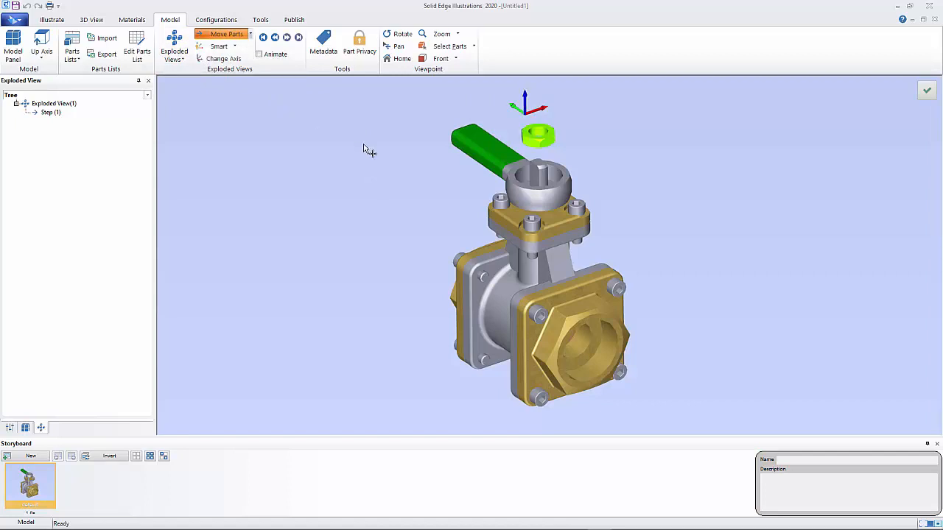
left_click(524, 193)
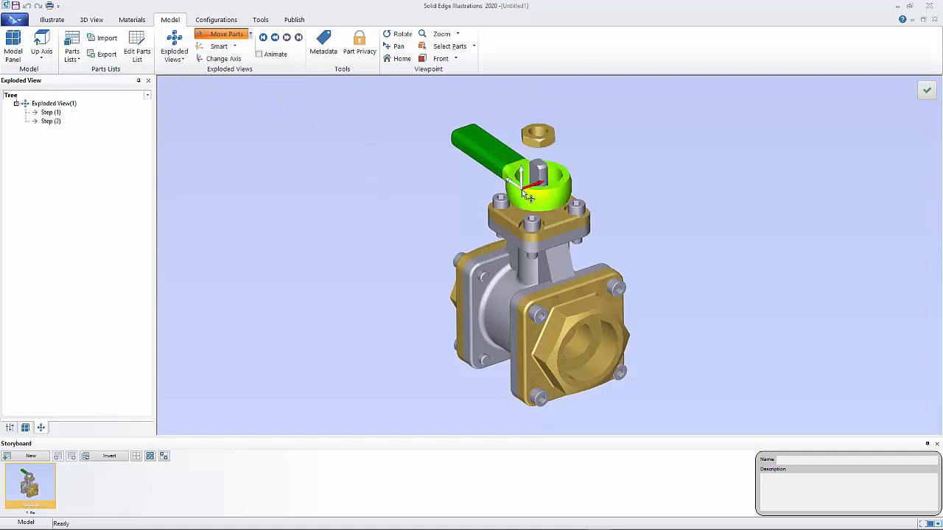
left_click(546, 146, "ctrl")
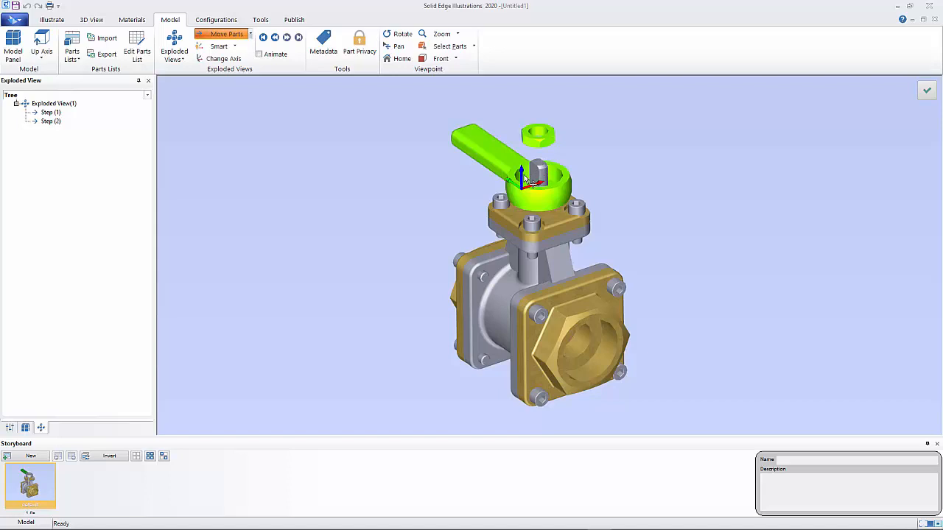
left_click_drag(524, 175, 521, 117)
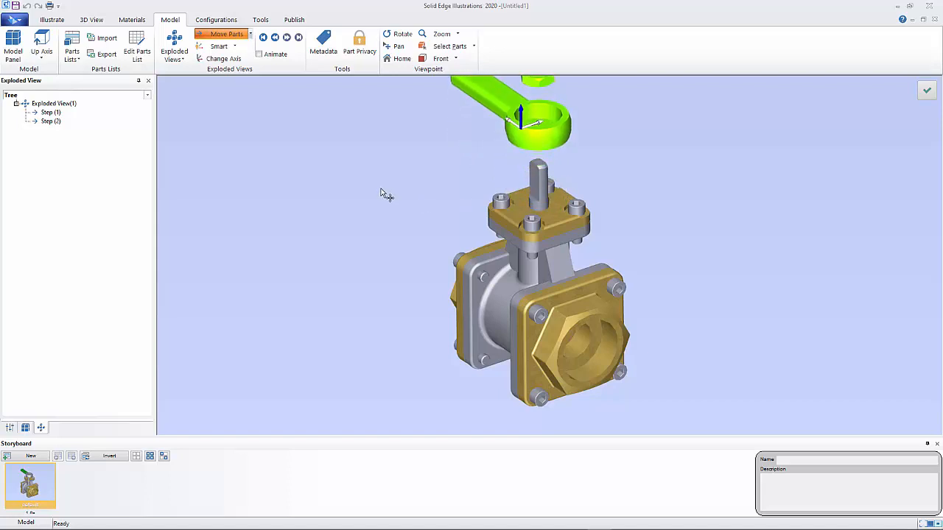
key("Escape")
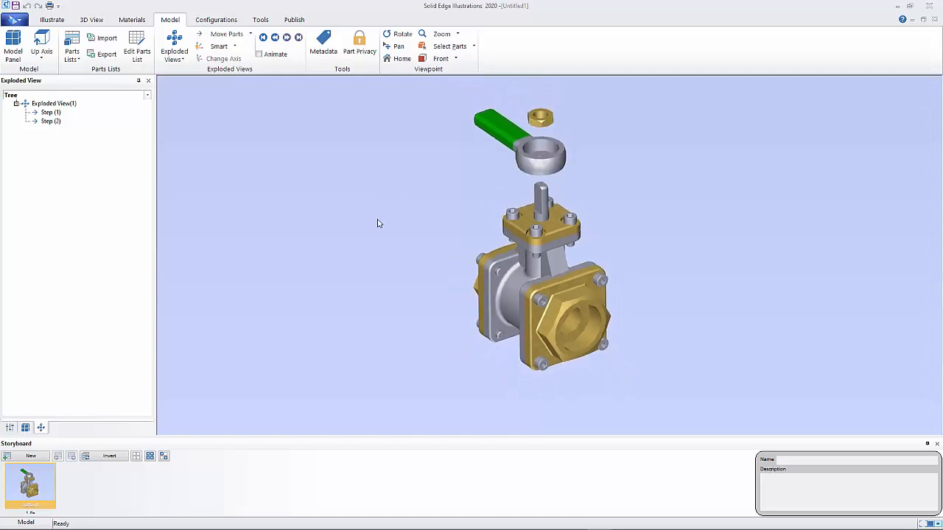
Explode the remaining valve parts as Steps (3) to (9) and review the last explosion steps, ending at Step (9)
left_click(225, 34)
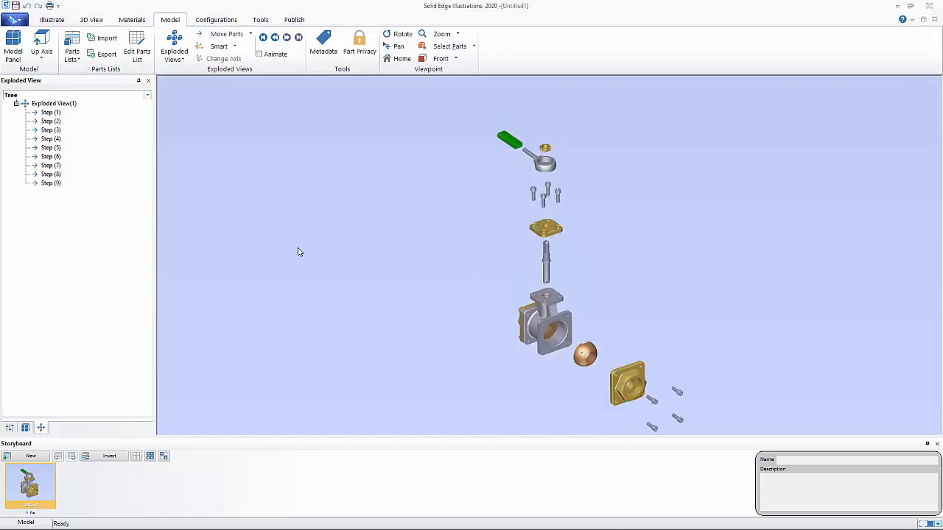
left_click(48, 165)
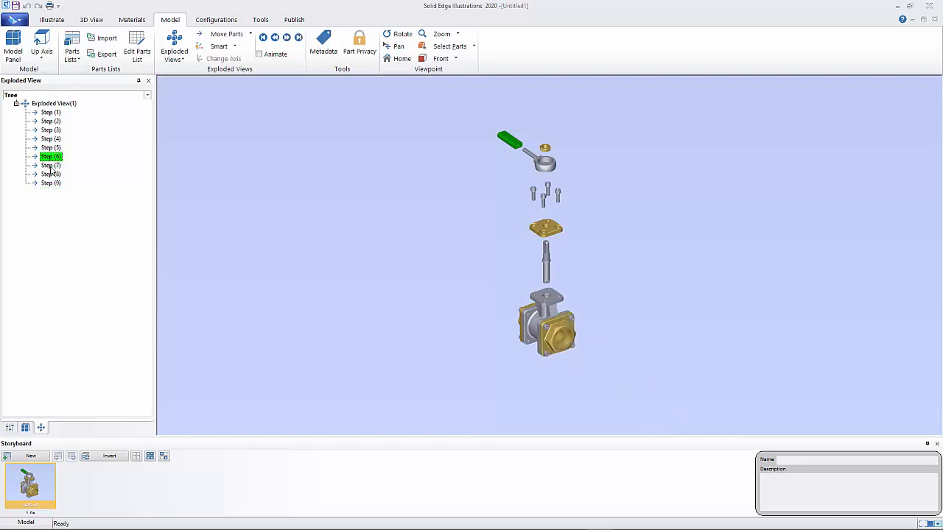
left_click(51, 176)
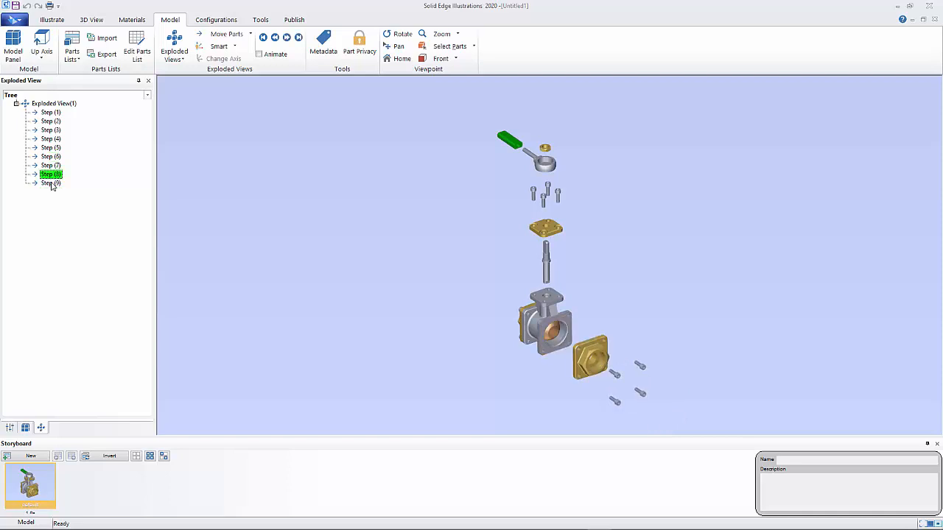
left_click(51, 182)
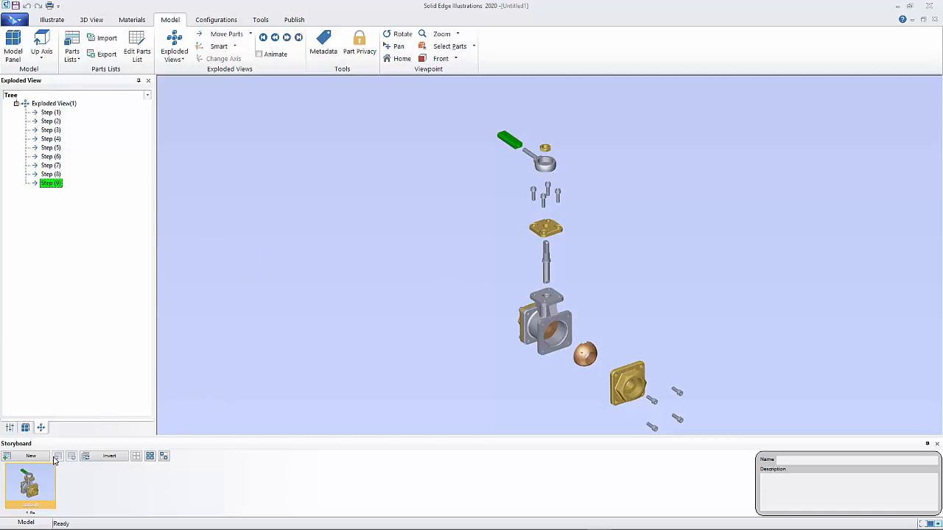
Create a new illustration named Nut at the end of the storyboard
left_click(31, 456)
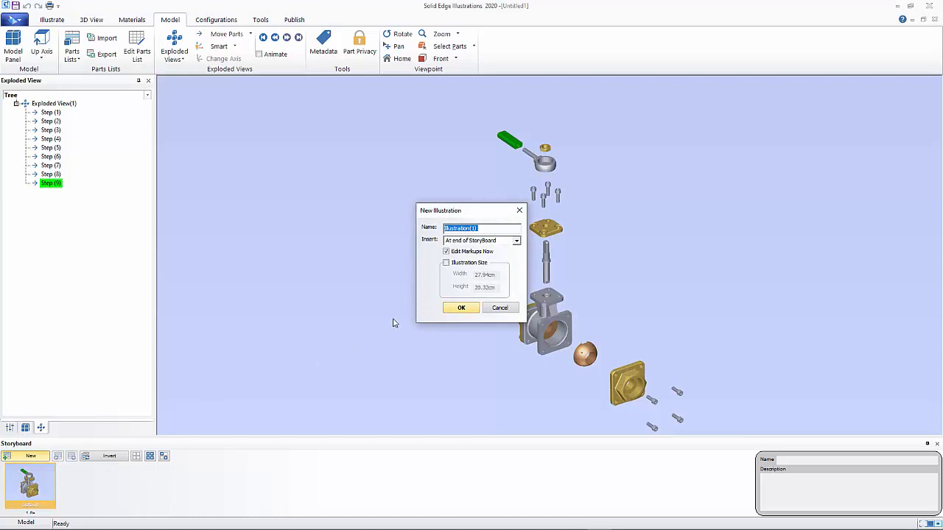
type("S")
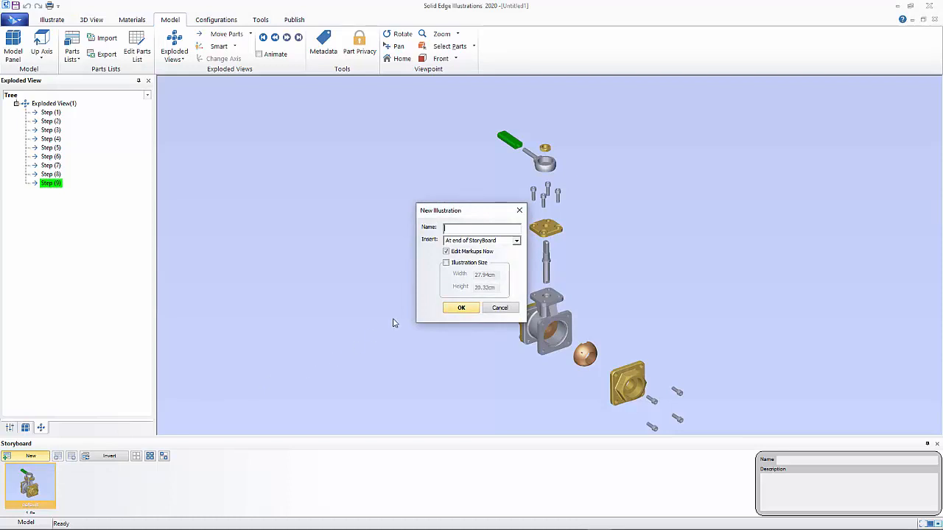
type("ut")
key("Return")
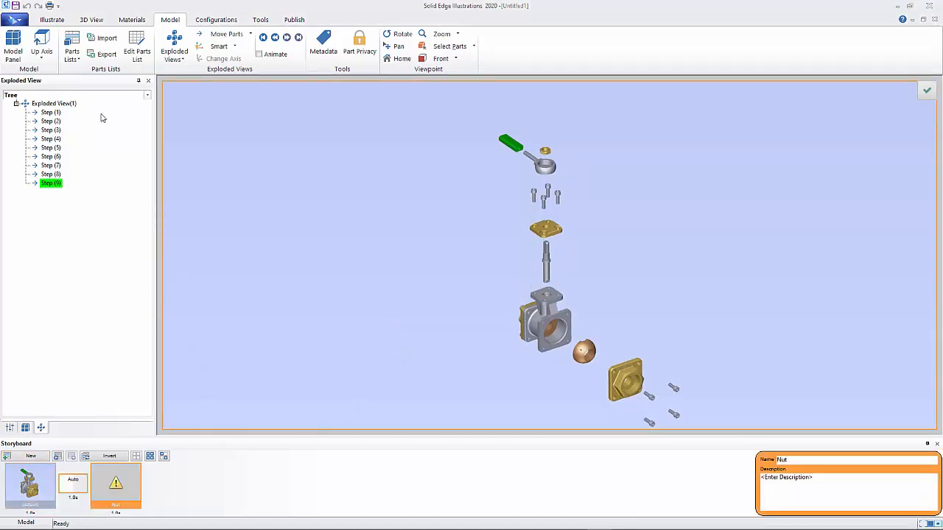
Set the Nut illustration to explosion Step (1), framing the valve and raised nut large in the centre
left_click(50, 113)
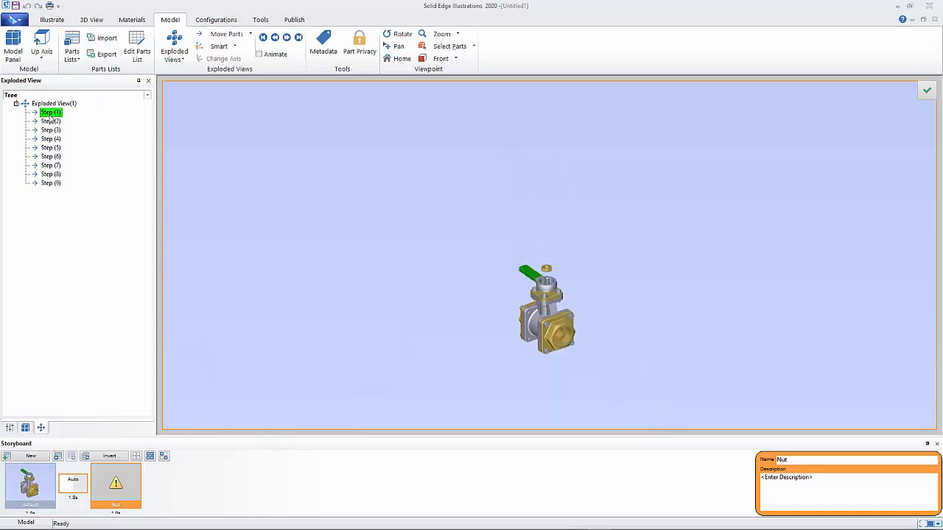
scroll(565, 329, "up", 2)
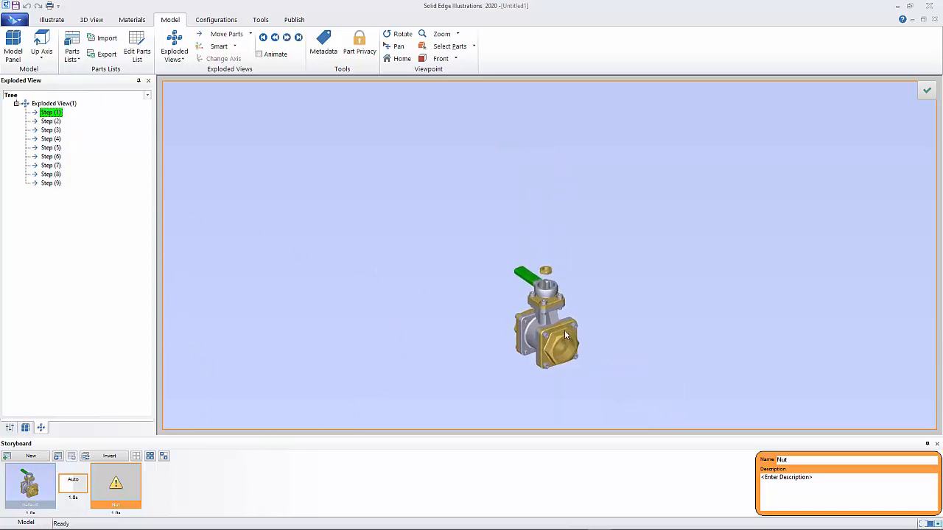
scroll(560, 387, "up", 3)
middle_click_drag(561, 387, 560, 304)
scroll(555, 379, "up", 5)
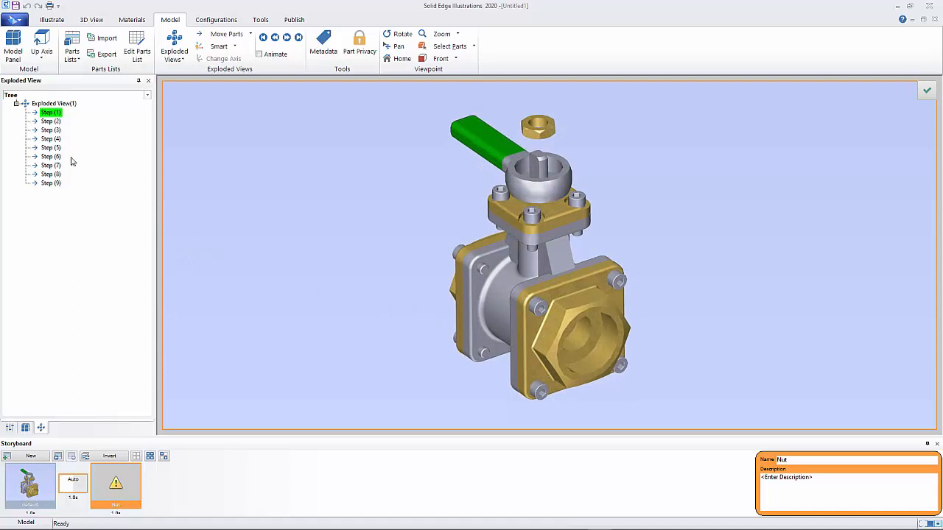
Add an illustration named Handle at the end of the storyboard and set it to explosion Step (2)
left_click(36, 459)
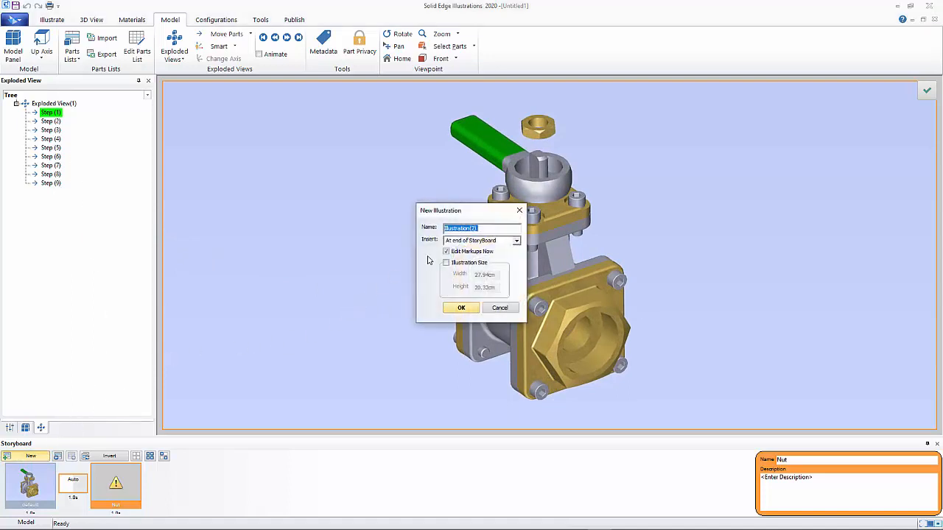
type("Handle")
left_click(458, 310)
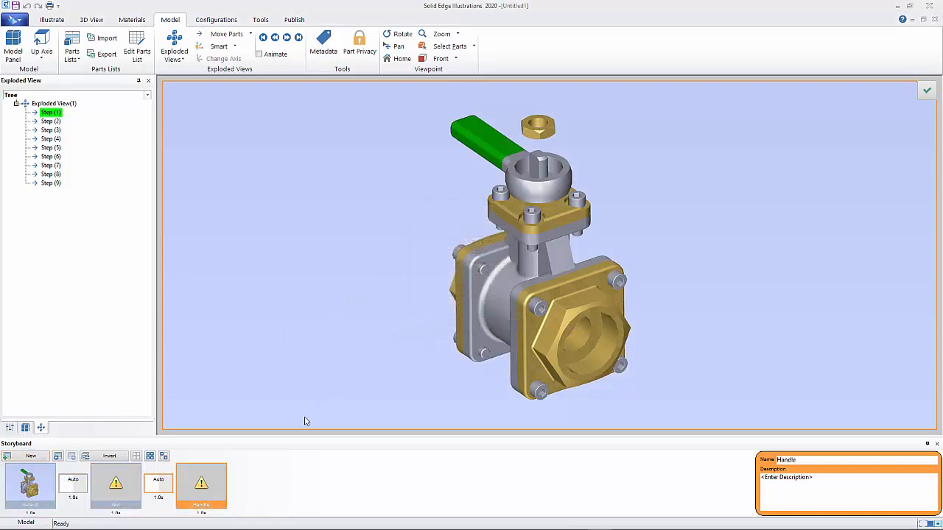
left_click(52, 122)
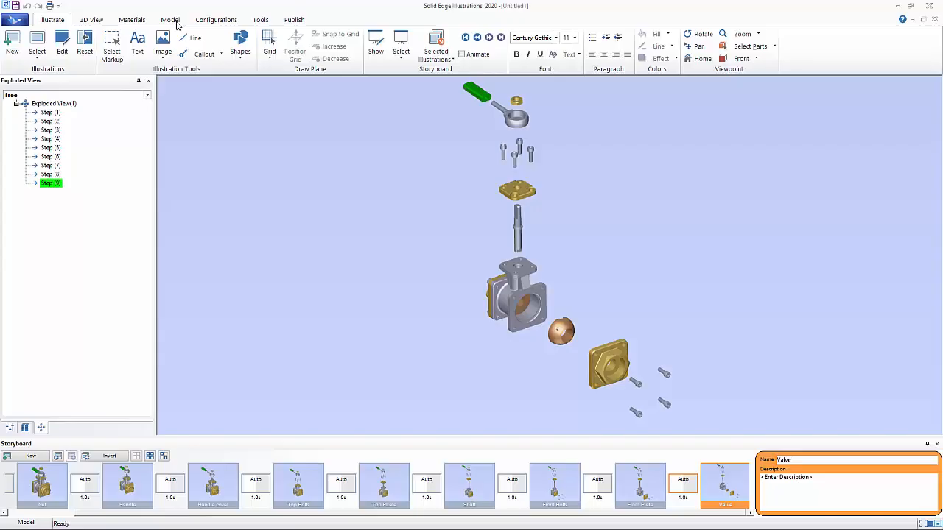
left_click(174, 21)
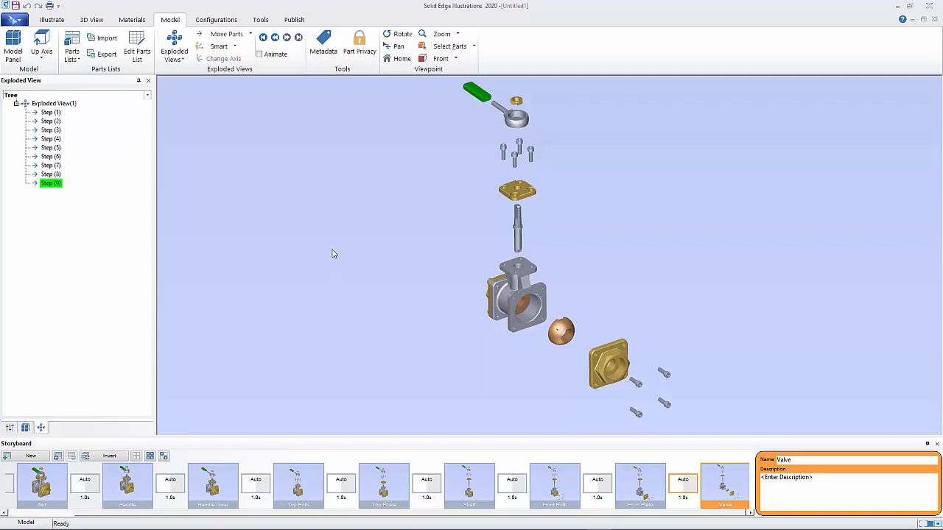
left_click(60, 22)
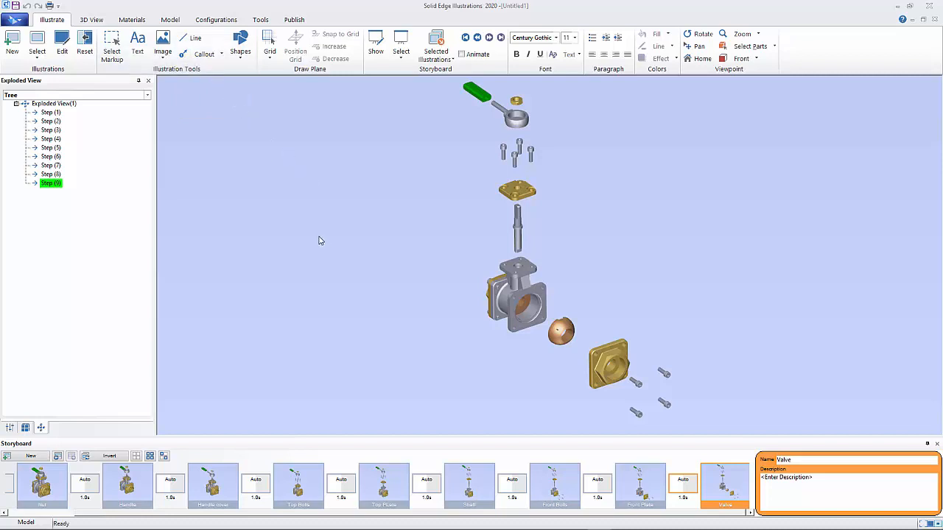
left_click(170, 20)
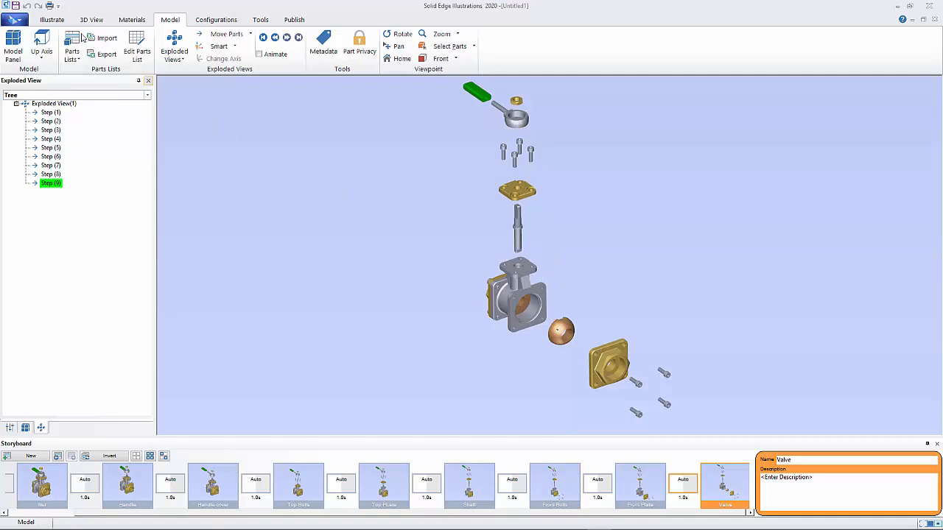
left_click(53, 21)
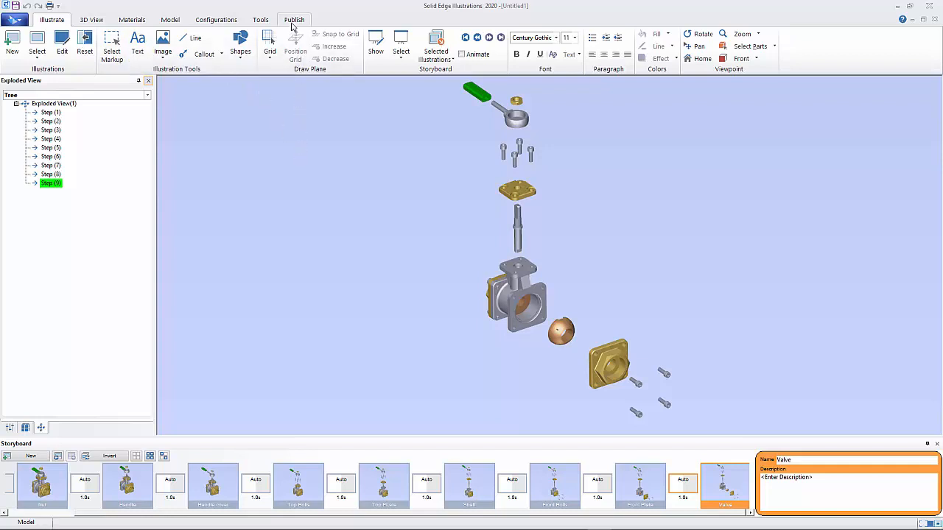
Title the PDF document Valve and create it as an interactive 3D PDF, keeping the offered publishing settings
left_click(293, 20)
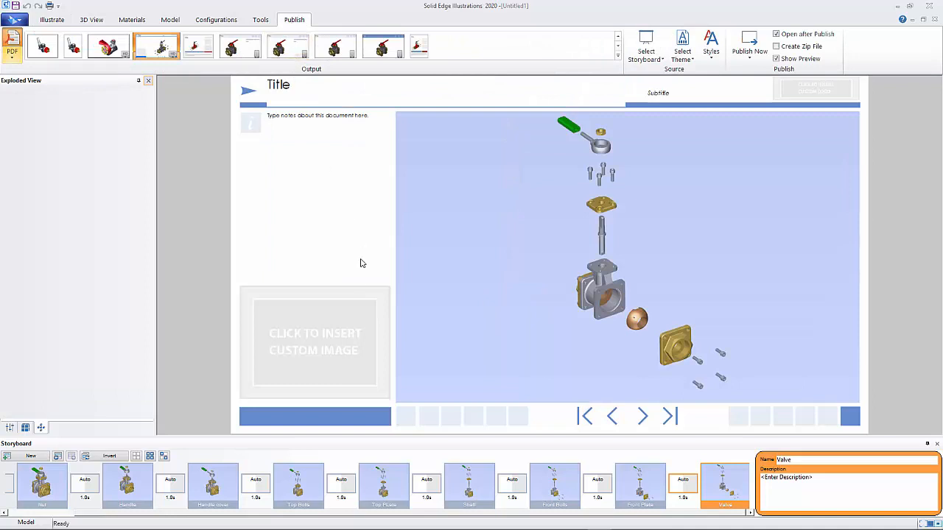
double_click(284, 87)
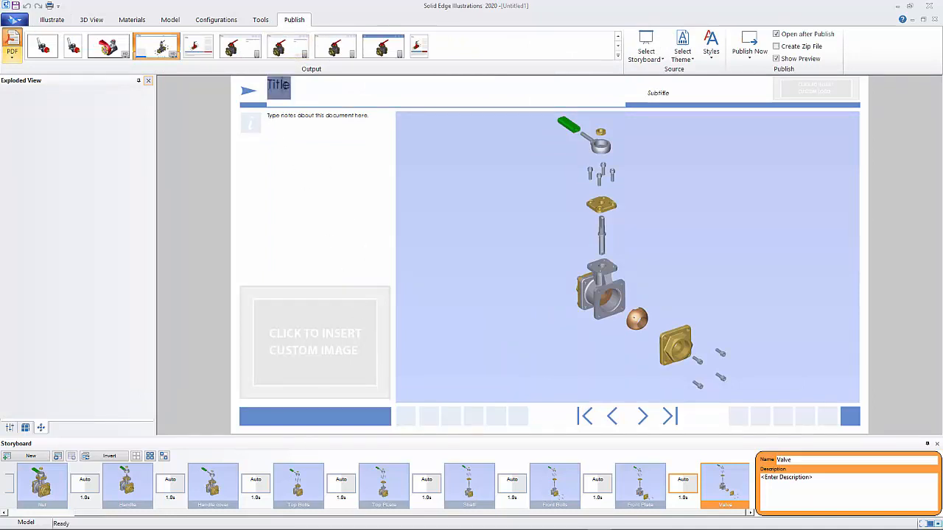
key("BackSpace")
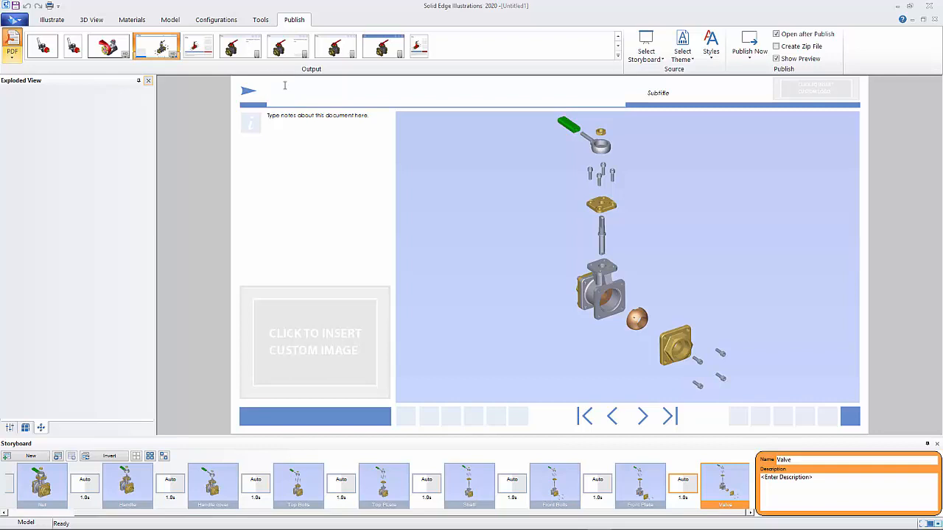
type("Valve")
left_click(659, 92)
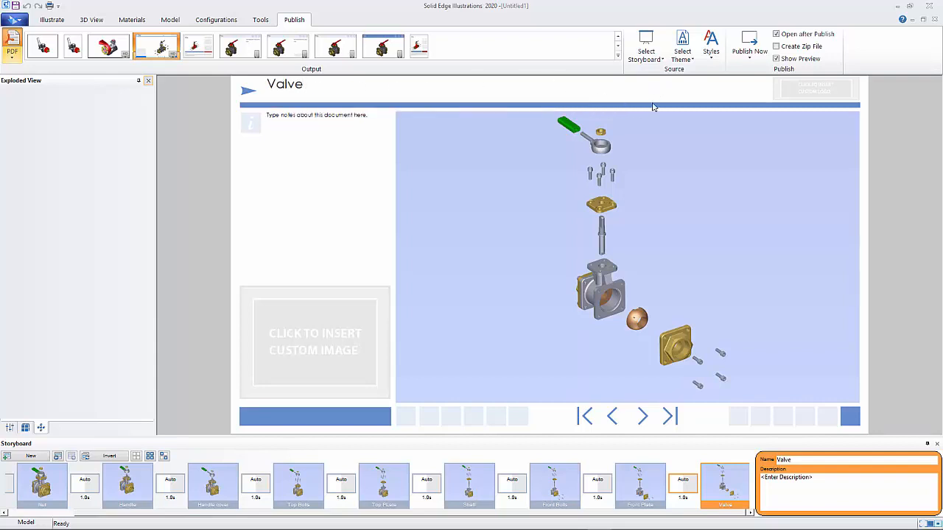
double_click(681, 90)
left_click(750, 44)
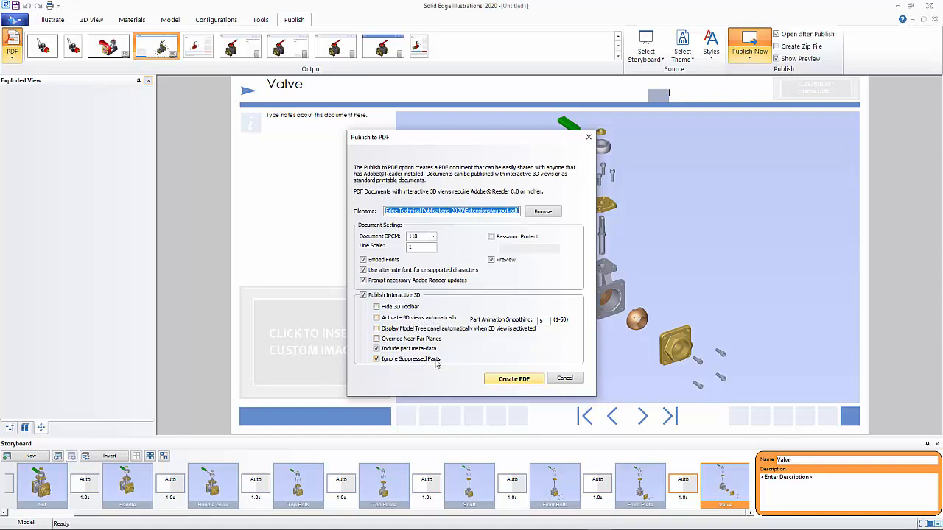
left_click(519, 379)
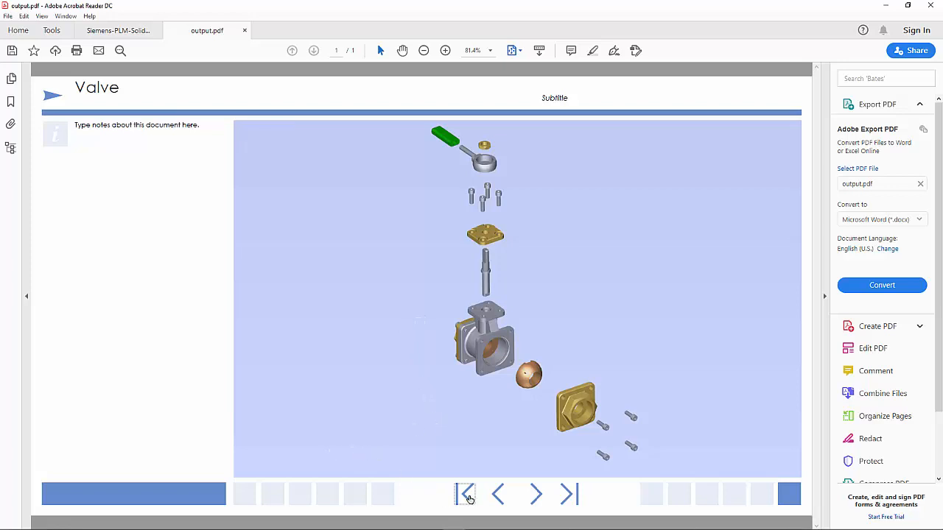
Examine the published output.pdf by activating its 3D view, stepping through the explosion sequence and rotating the exploded valve
left_click(469, 499)
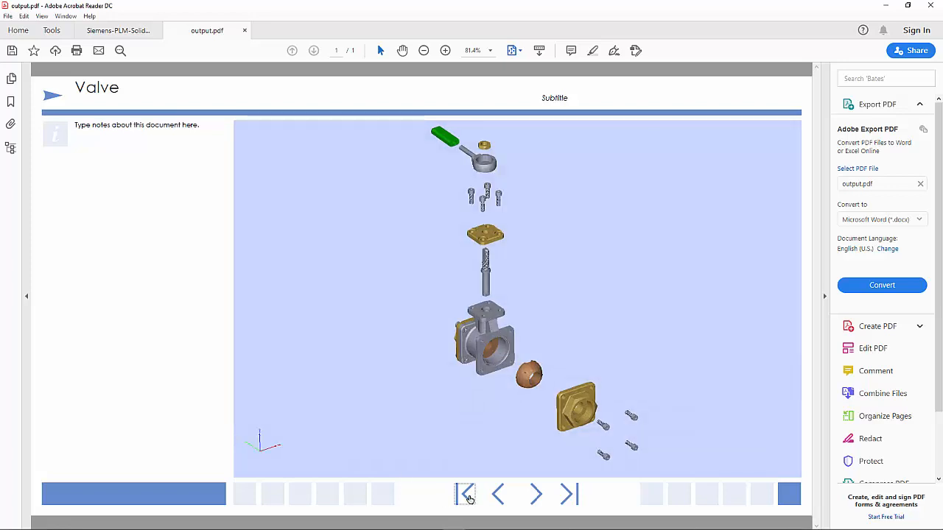
left_click(469, 499)
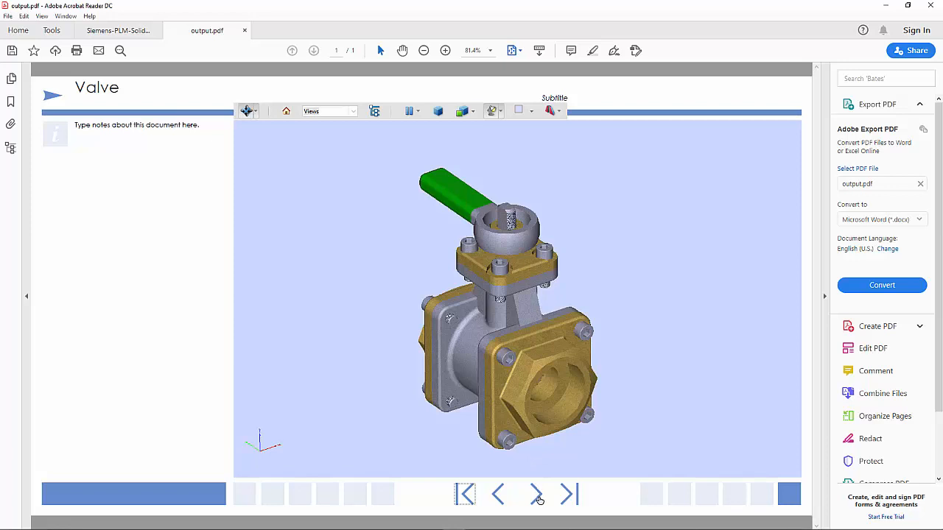
left_click(537, 495)
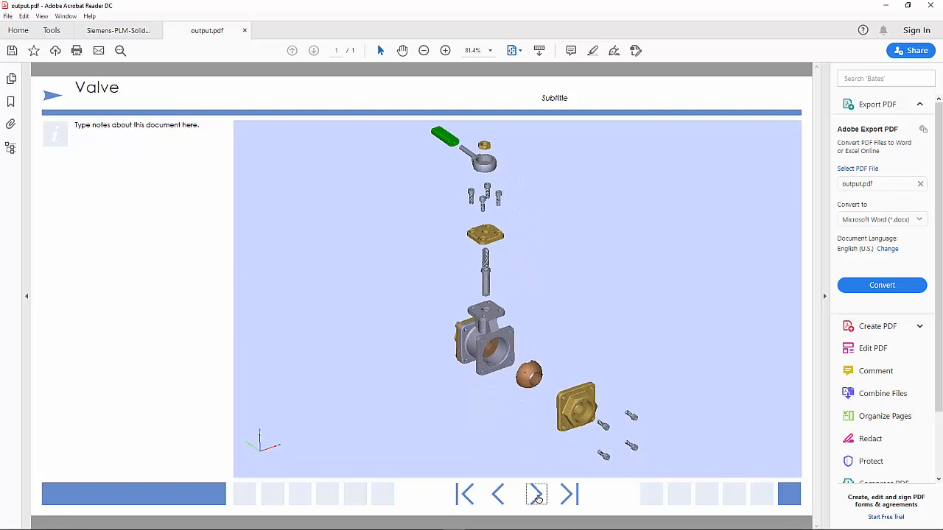
mouse_move(508, 406)
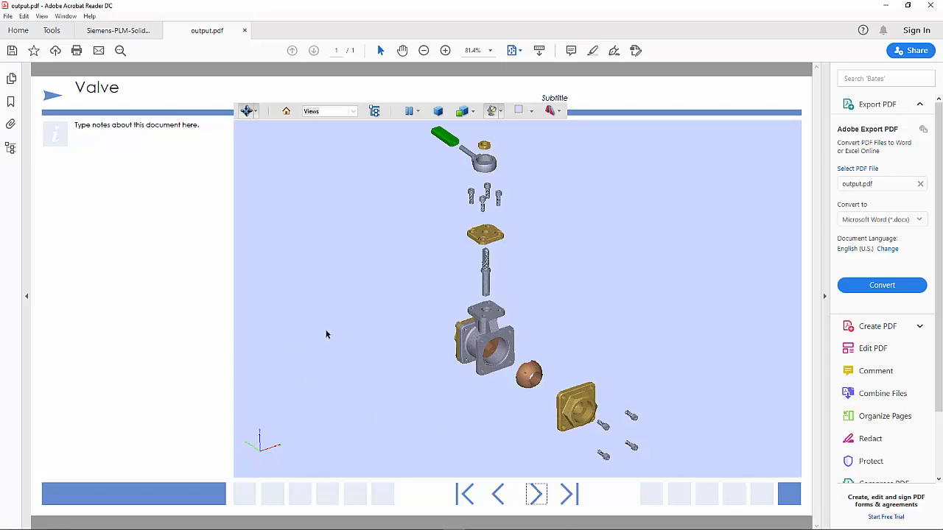
scroll(412, 342, "up", 1)
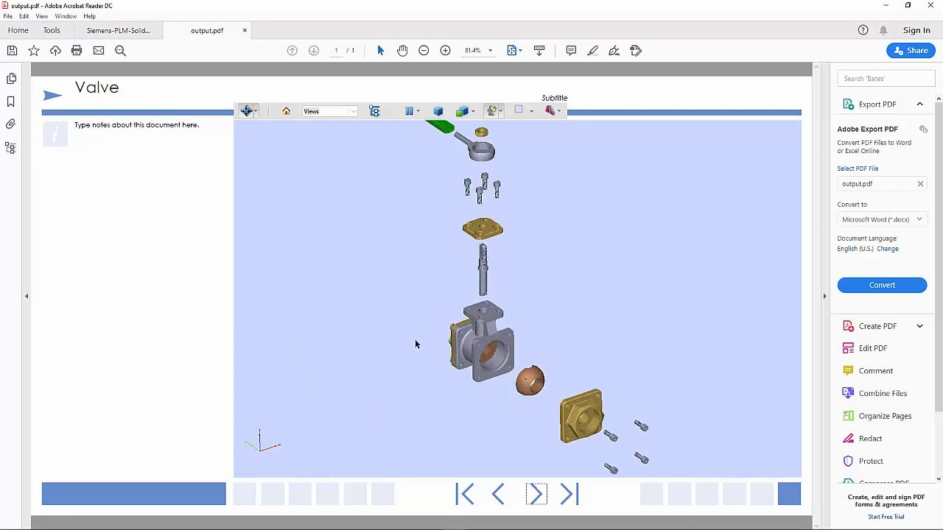
left_click_drag(440, 338, 402, 326)
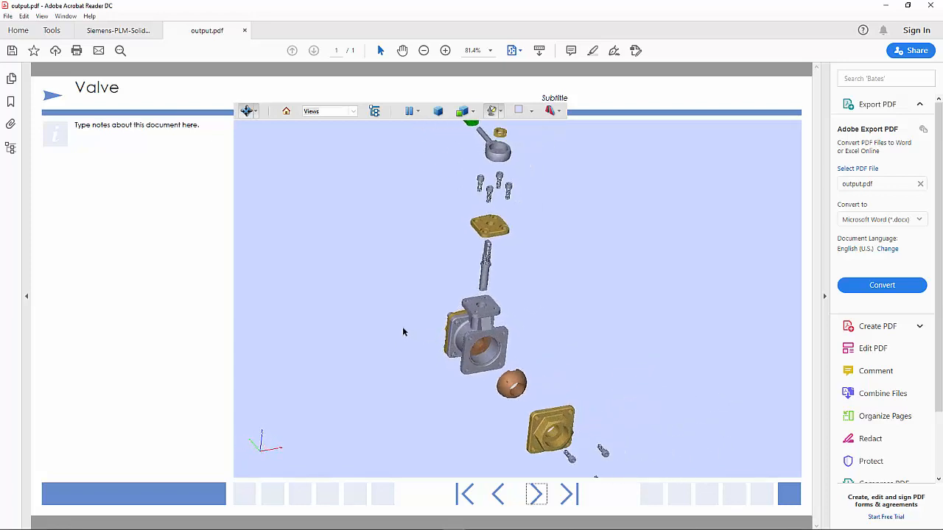
left_click_drag(462, 386, 578, 385)
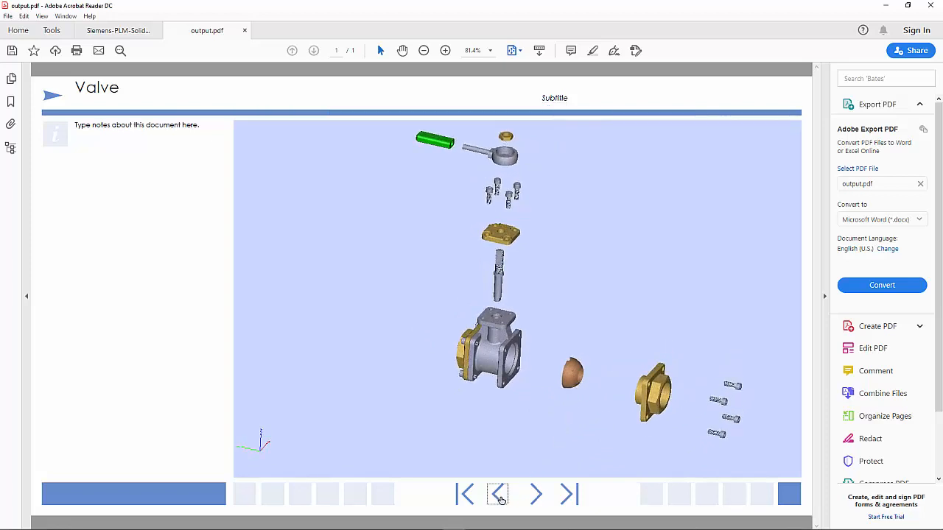
left_click(500, 497)
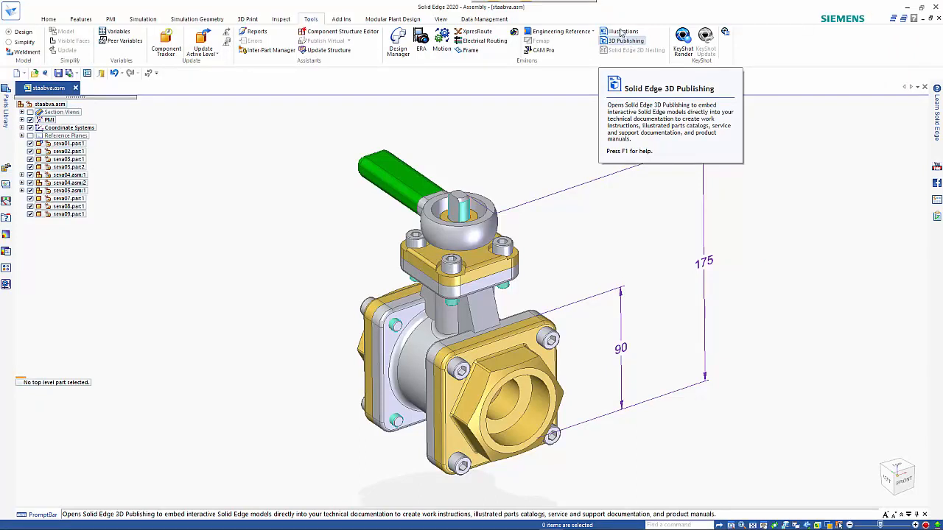
Start Solid Edge 3D Publishing for the valve assembly and select the multiple-page Maintenance template
left_click(625, 42)
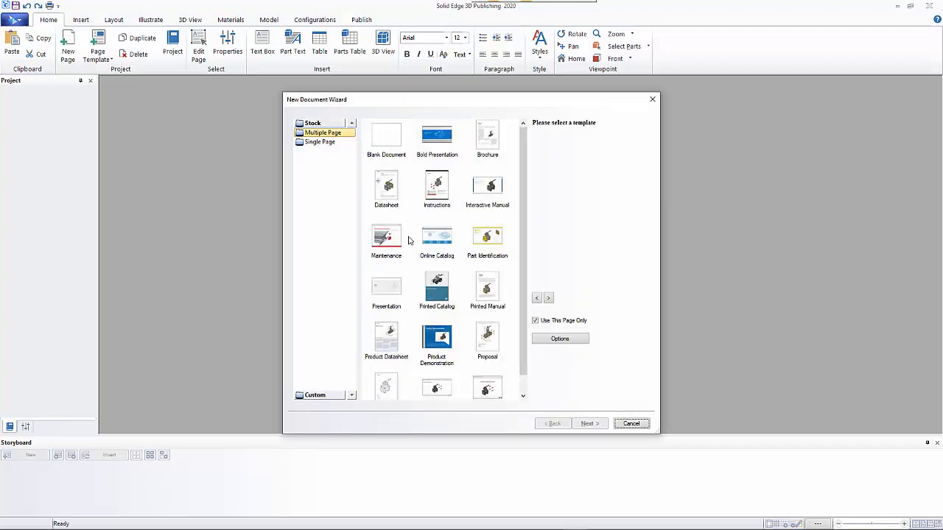
left_click(324, 142)
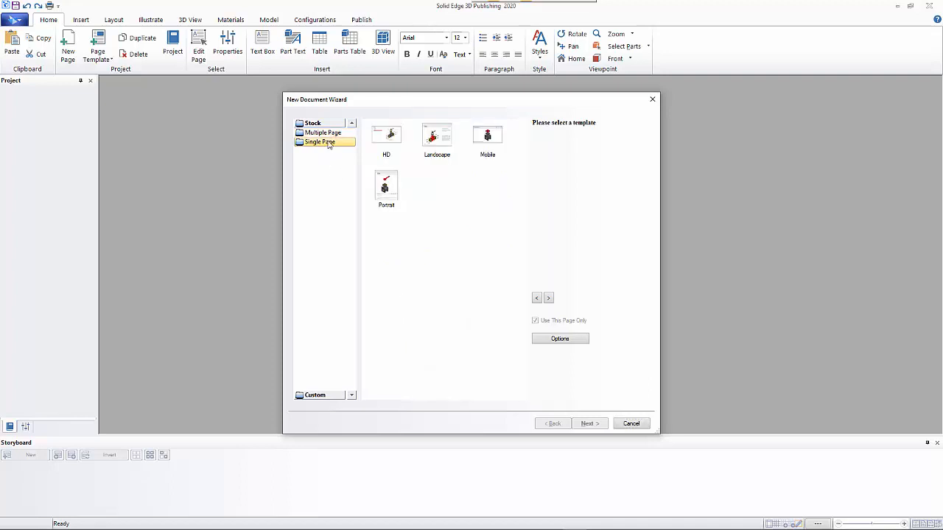
left_click(324, 133)
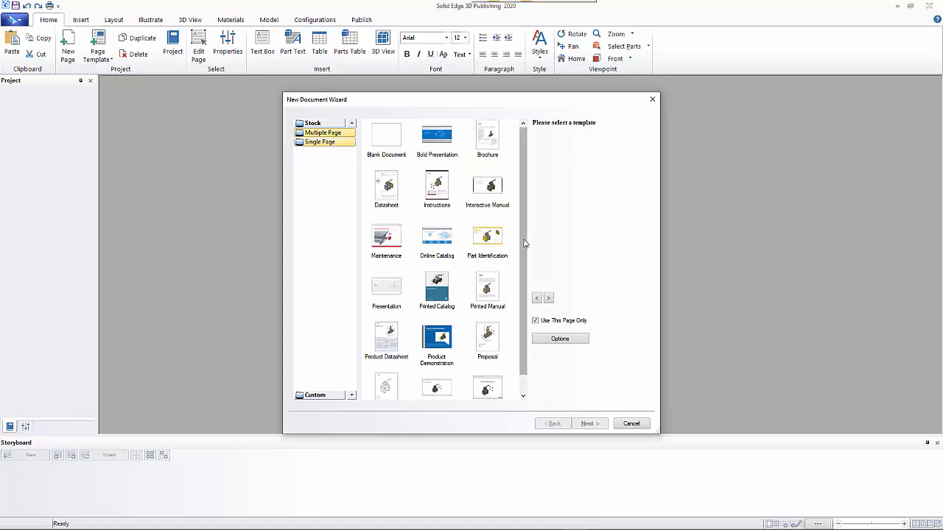
left_click_drag(524, 240, 524, 213)
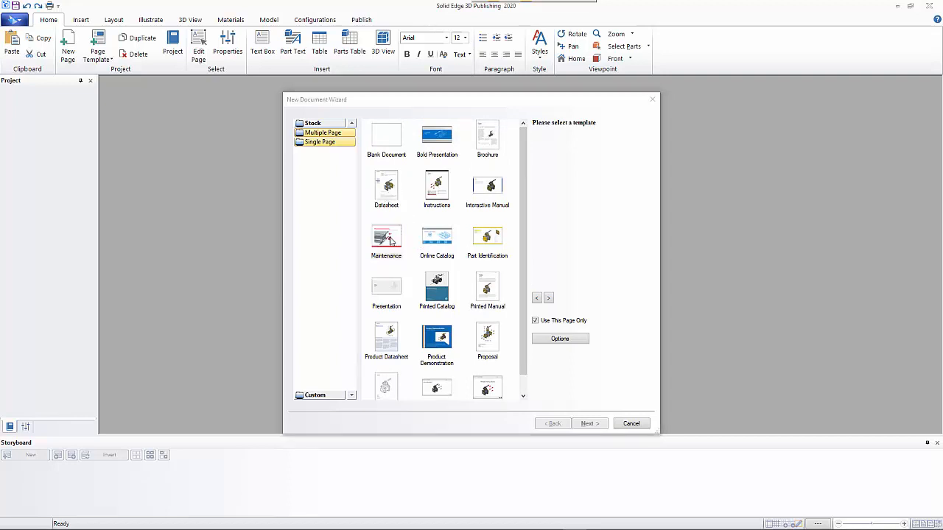
left_click(390, 240)
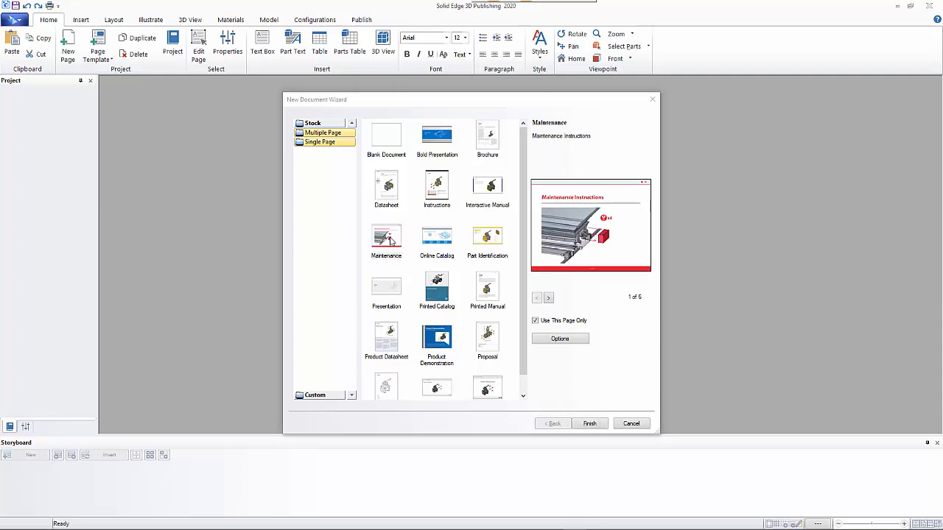
Preview the Maintenance template's pages, widen the wizard and turn off Use This Page Only
left_click(549, 297)
left_click(549, 297)
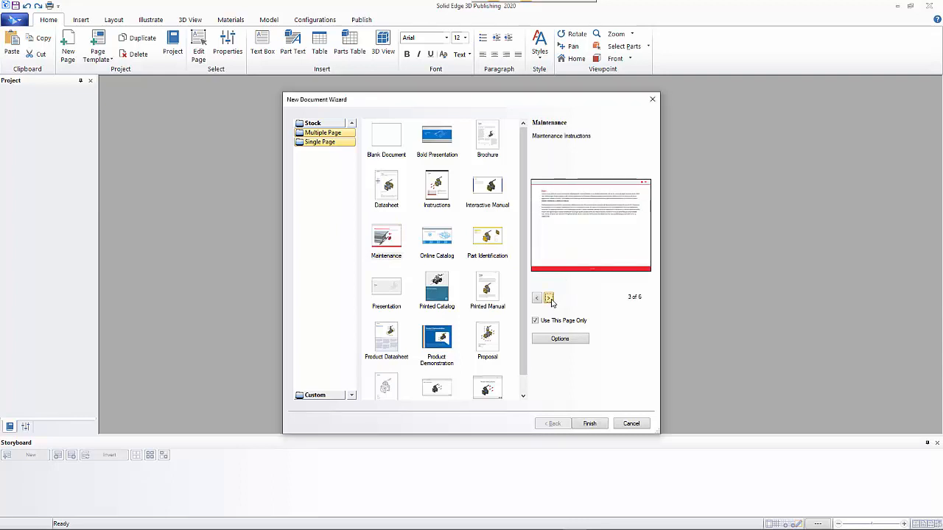
left_click(549, 297)
left_click(549, 297)
left_click(549, 297)
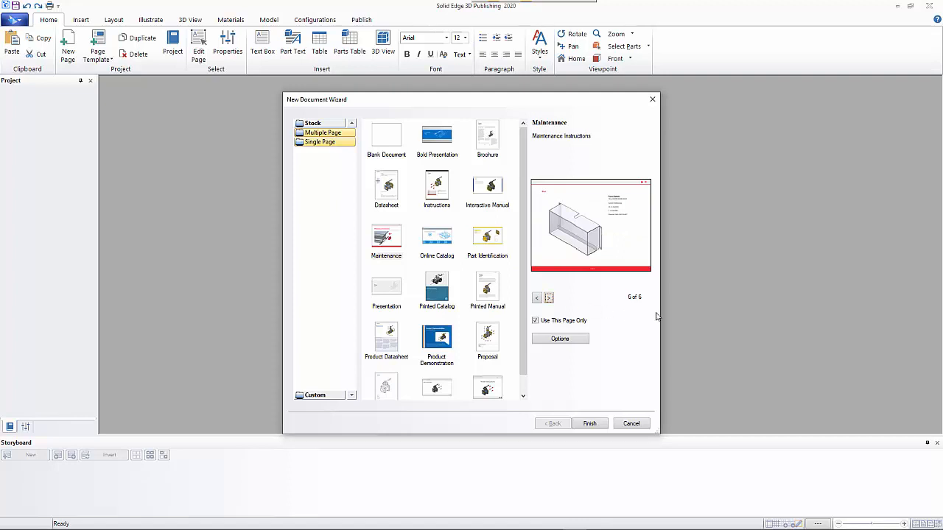
left_click_drag(663, 311, 832, 307)
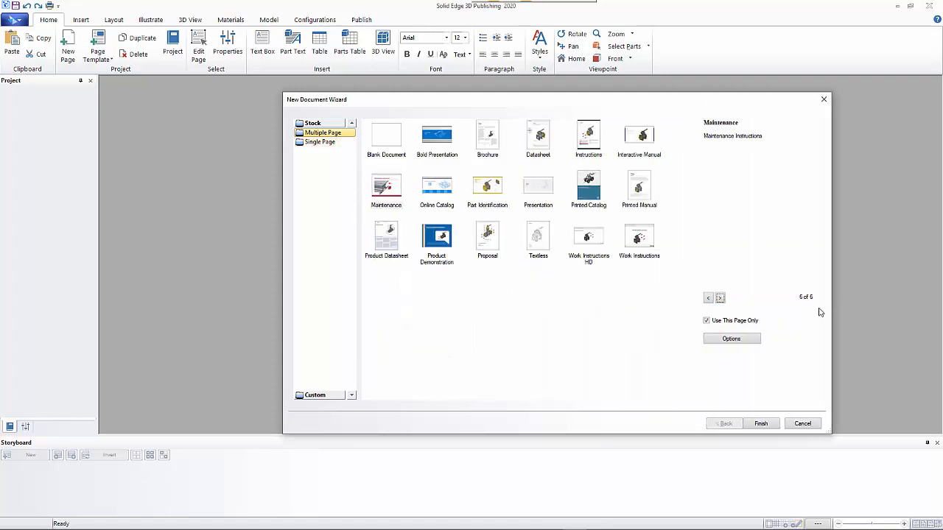
left_click(707, 322)
left_click(709, 297)
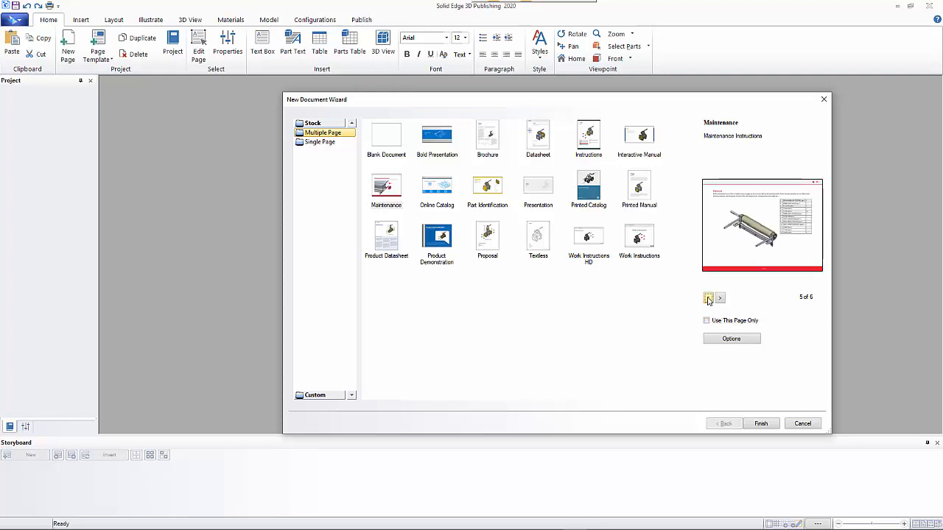
Set the import quality to 80 and create the Maintenance document from the valve assembly
left_click(730, 339)
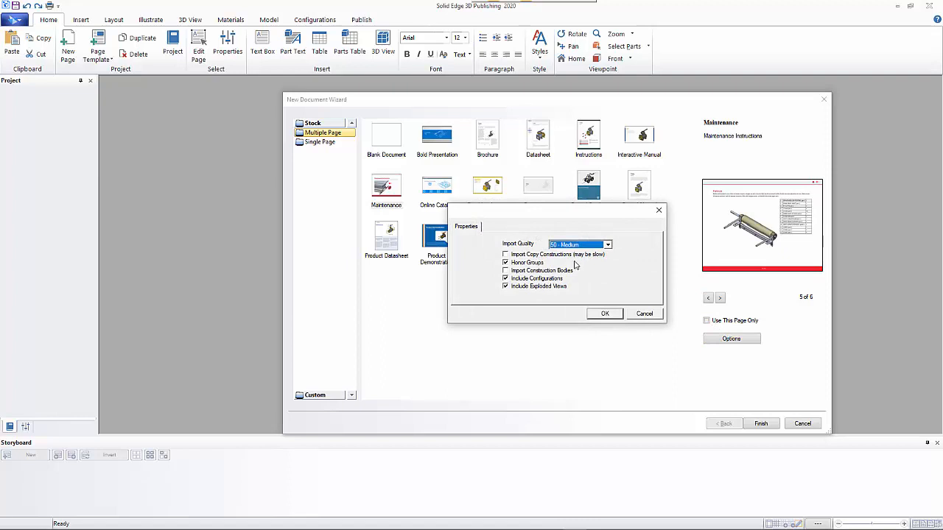
left_click(608, 245)
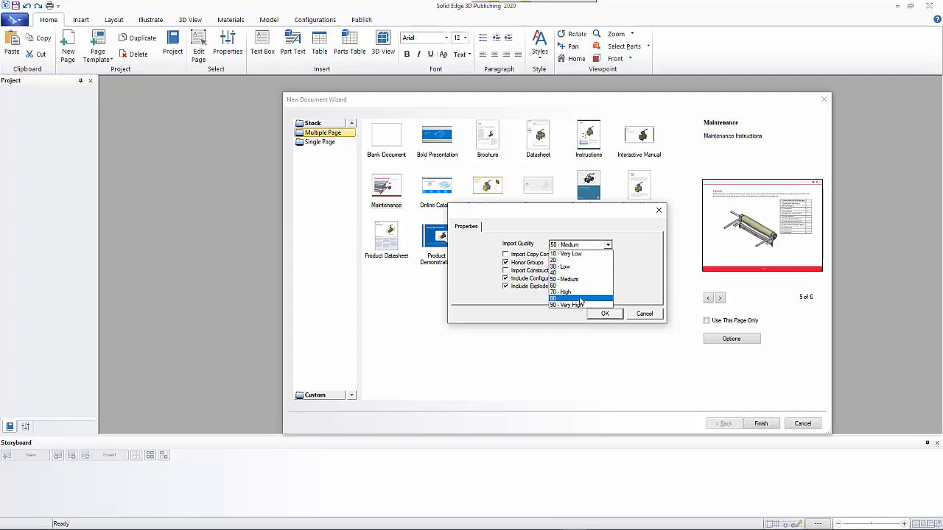
left_click(579, 298)
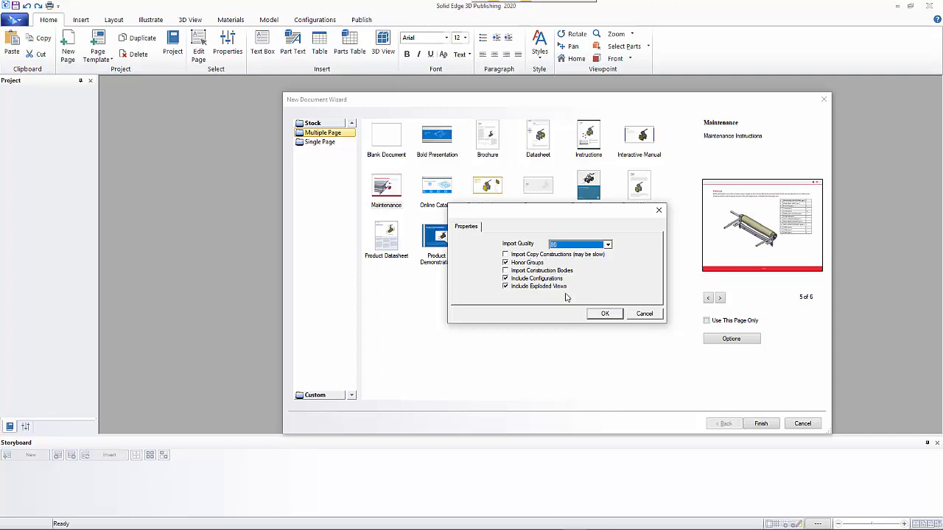
left_click(607, 314)
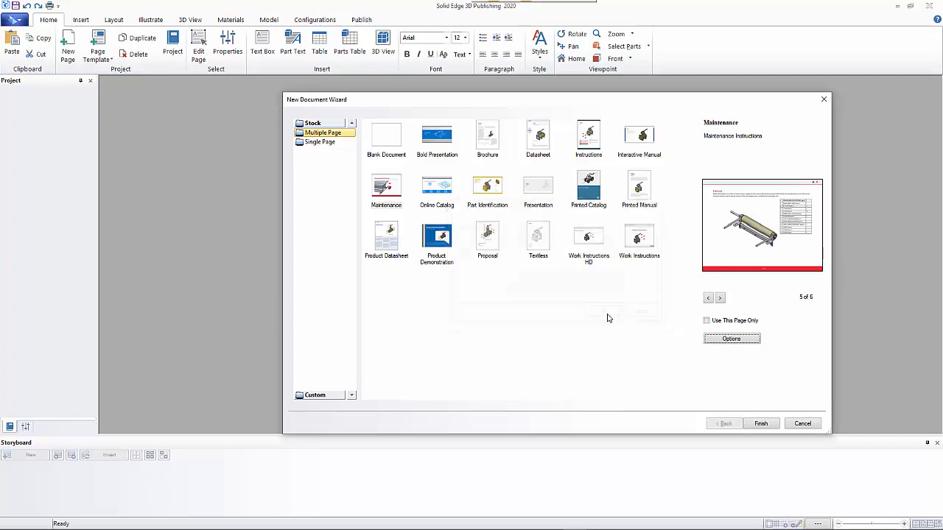
left_click(761, 423)
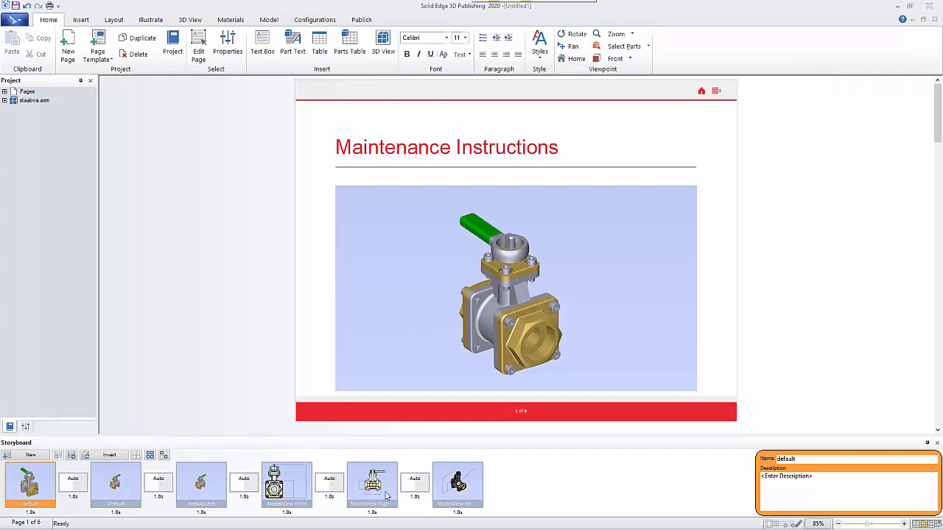
Examine the project's pages, storyboard, configurations and models, then view page 4 with the step-by-step instructions and parts table
left_click(4, 91)
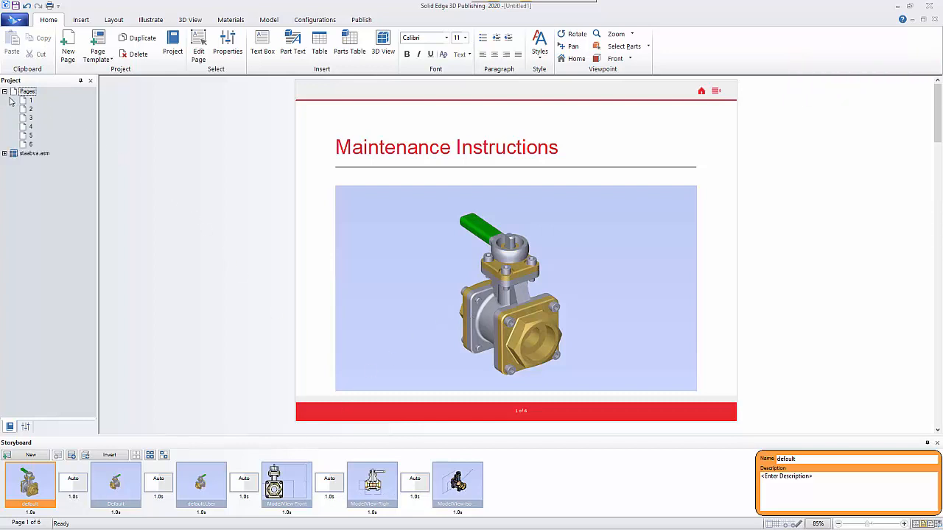
left_click(4, 153)
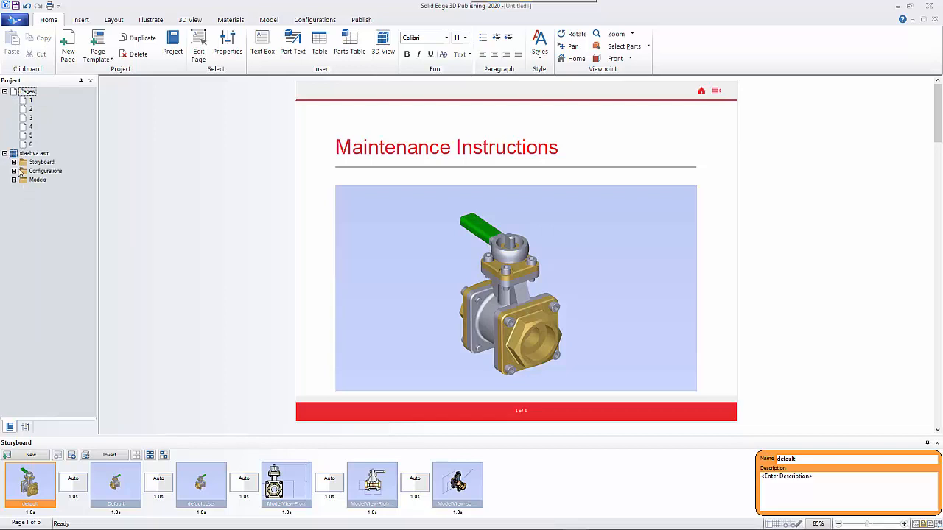
left_click(13, 162)
left_click(13, 179)
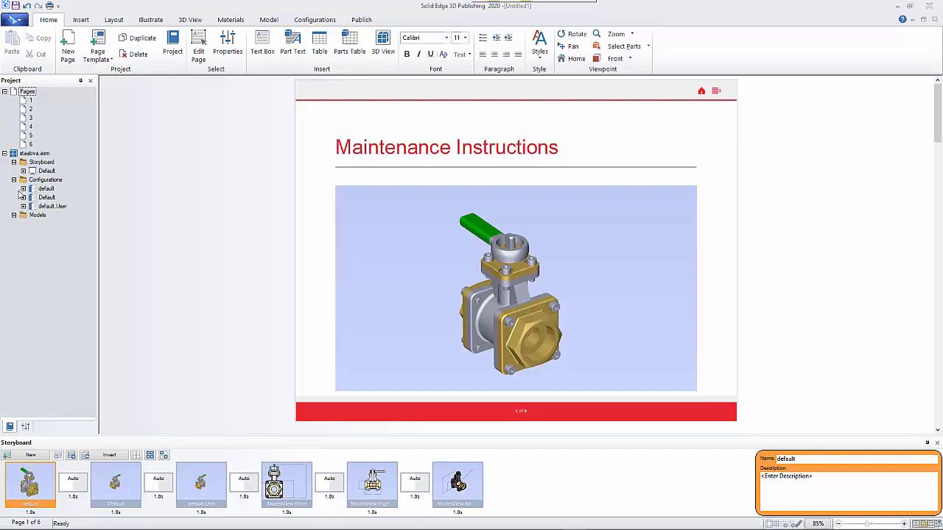
left_click(13, 215)
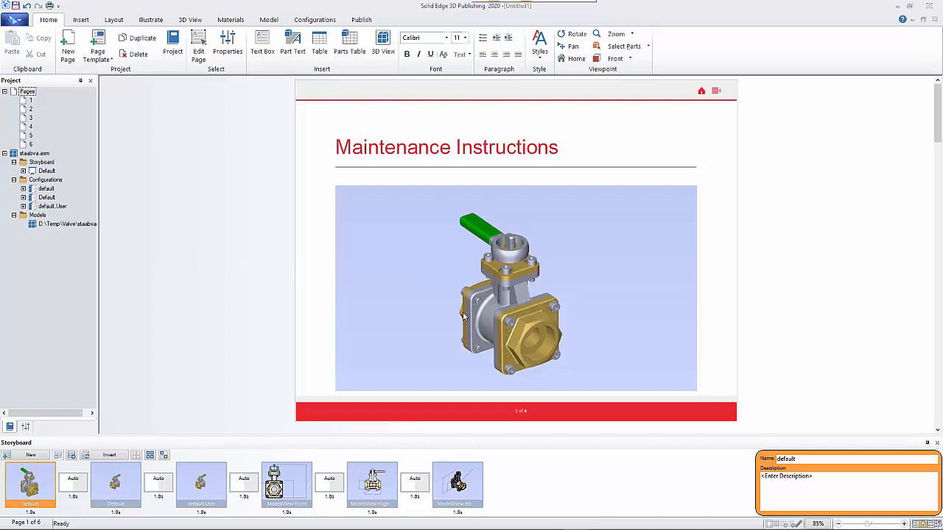
left_click(28, 118)
left_click(25, 126)
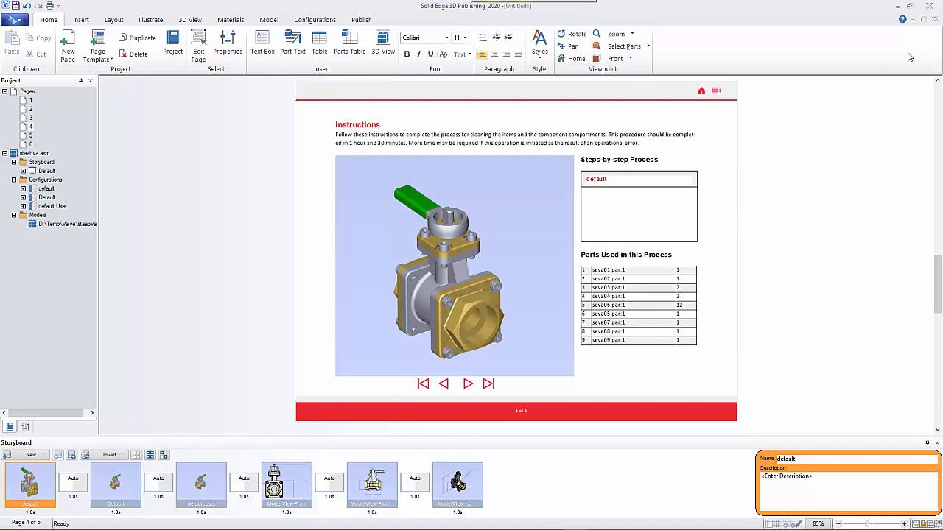
Close the maintenance document without saving it
left_click(936, 19)
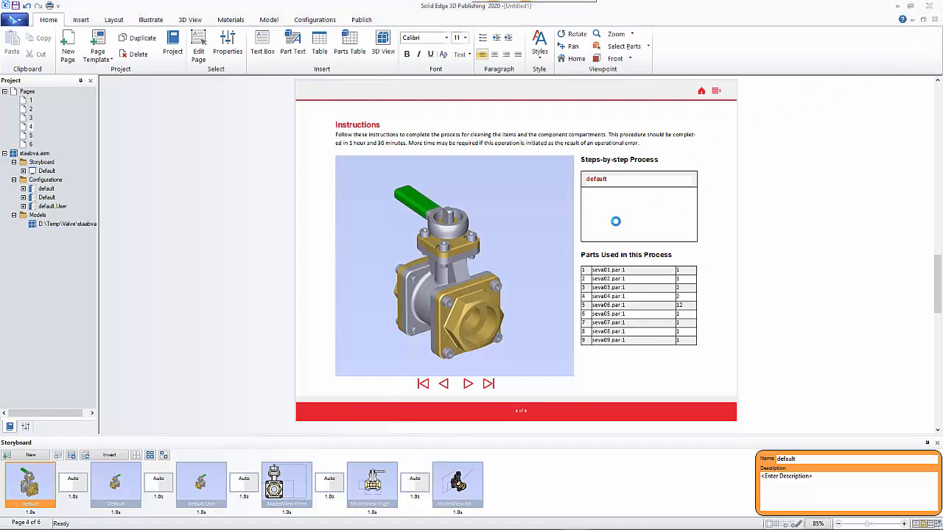
left_click(474, 290)
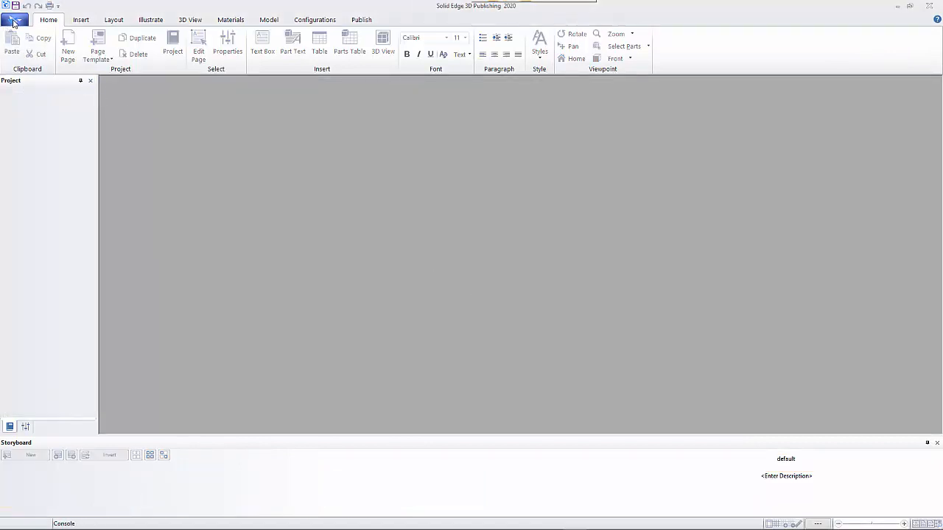
Create a new document from the Maintenance template with all template pages, using Valve.qsm as the 3D model
left_click(13, 21)
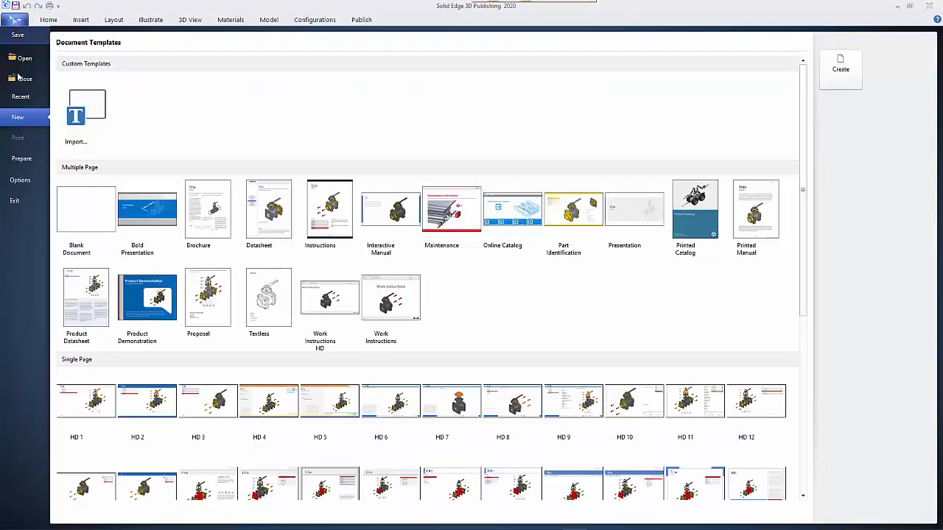
left_click(459, 219)
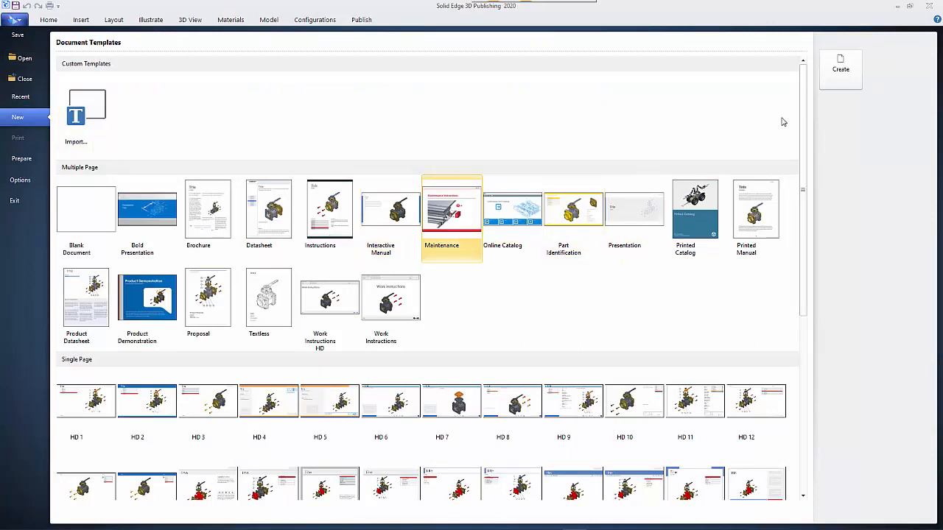
left_click(845, 77)
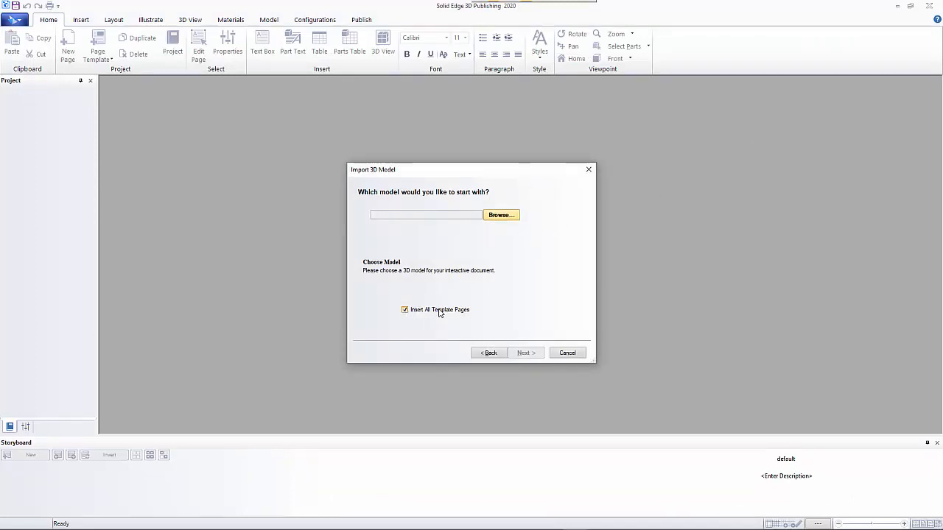
left_click(499, 215)
scroll(507, 285, "down", 5)
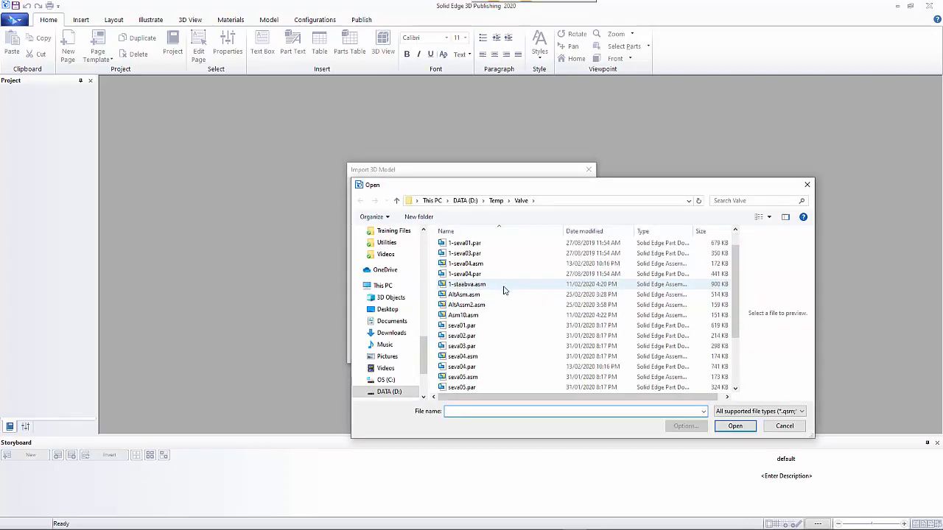
left_click(461, 388)
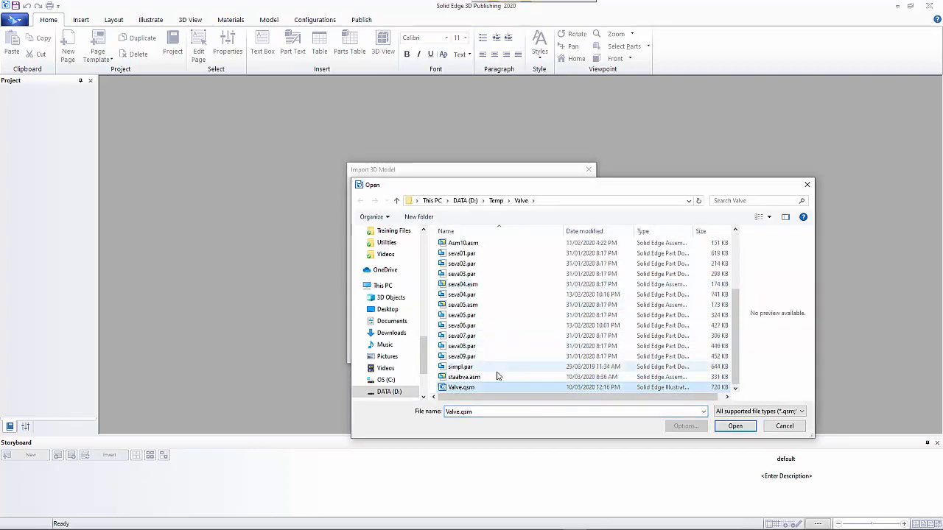
left_click(735, 426)
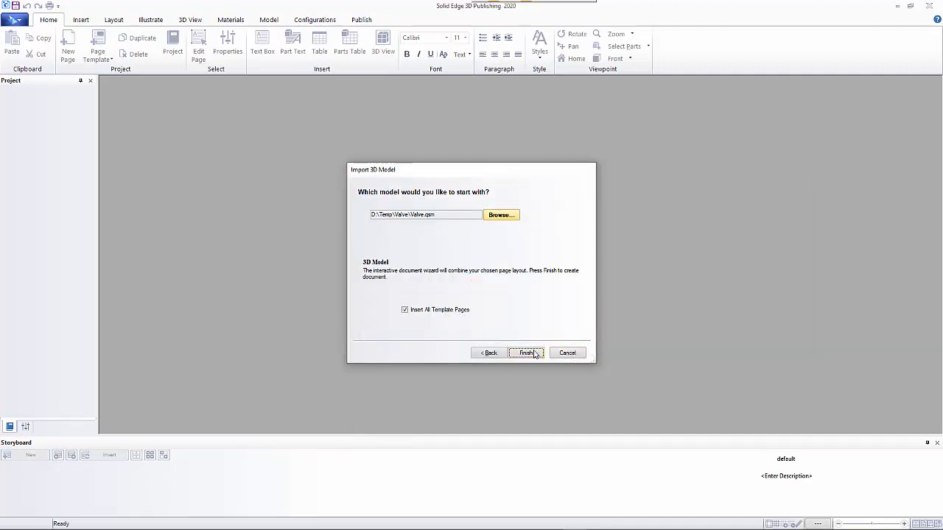
left_click(532, 354)
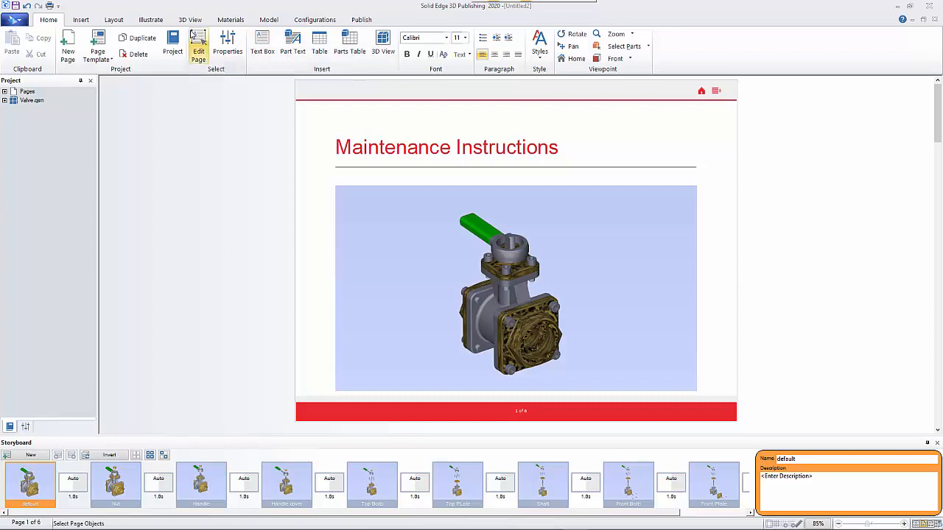
Rename the default storyboard frame of the instructions page as Valve Assembly
left_click(150, 19)
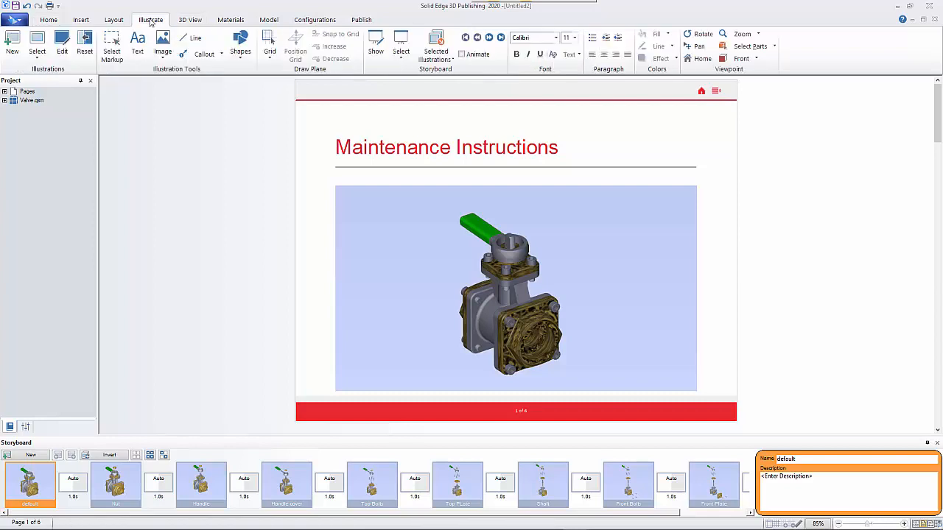
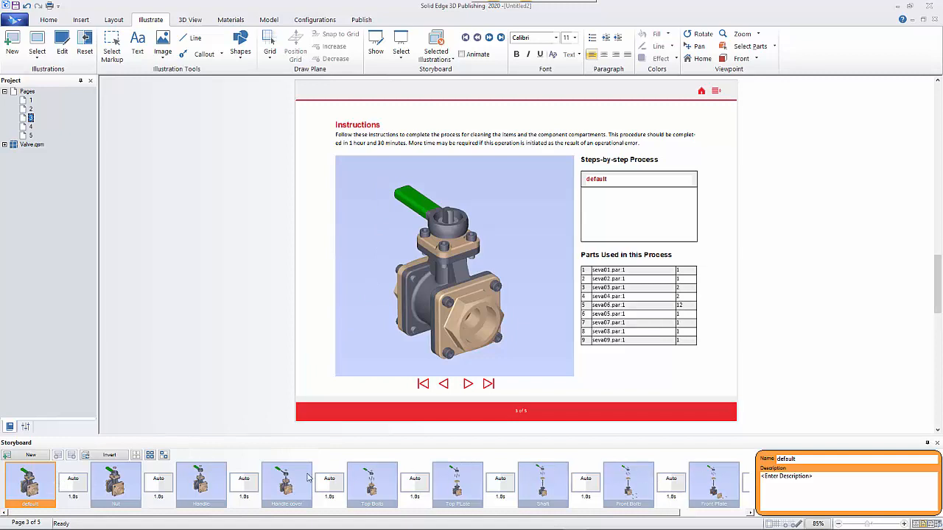
double_click(784, 458)
type("Valve")
key("Return")
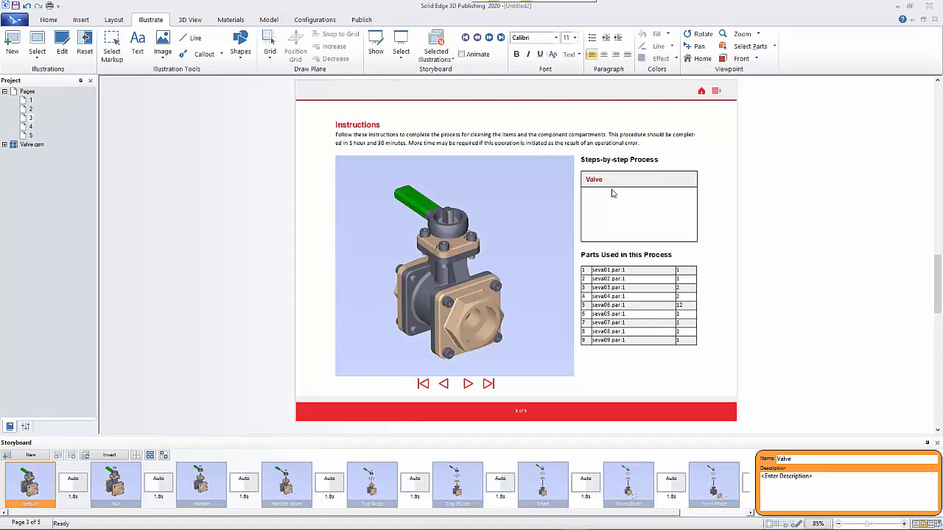
type("Assembly")
Describe the Nut frame as "Remove nut" and the Handle frame as "Remove handle from shaft", adding a callout on the handle's collar
left_click(115, 490)
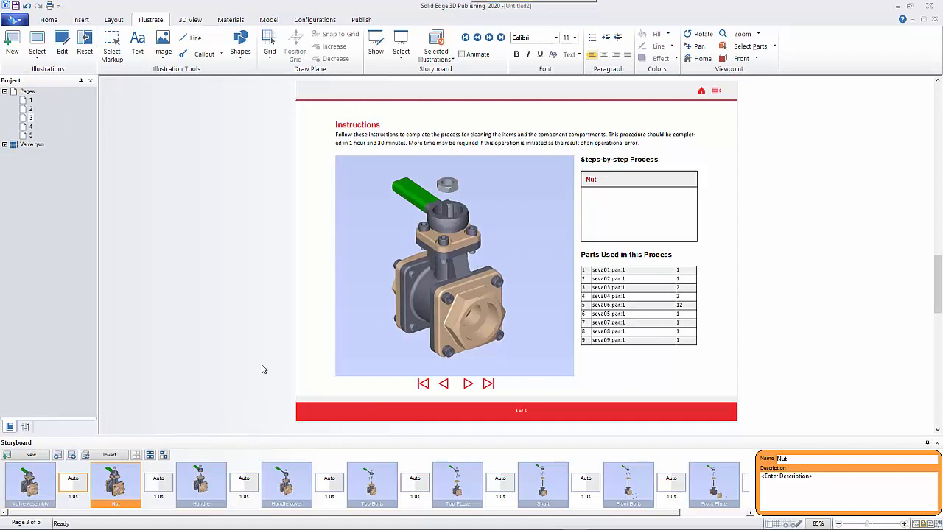
left_click(784, 483)
left_click(199, 56)
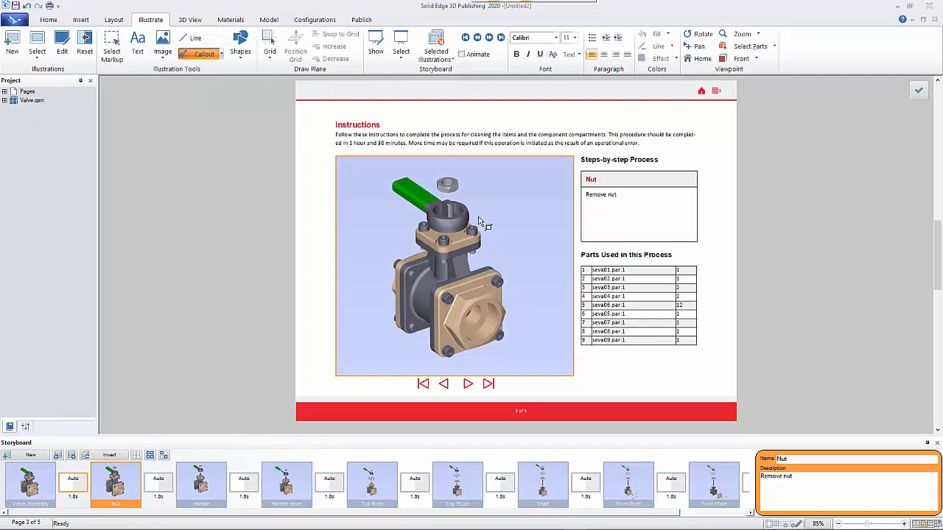
left_click_drag(467, 214, 513, 187)
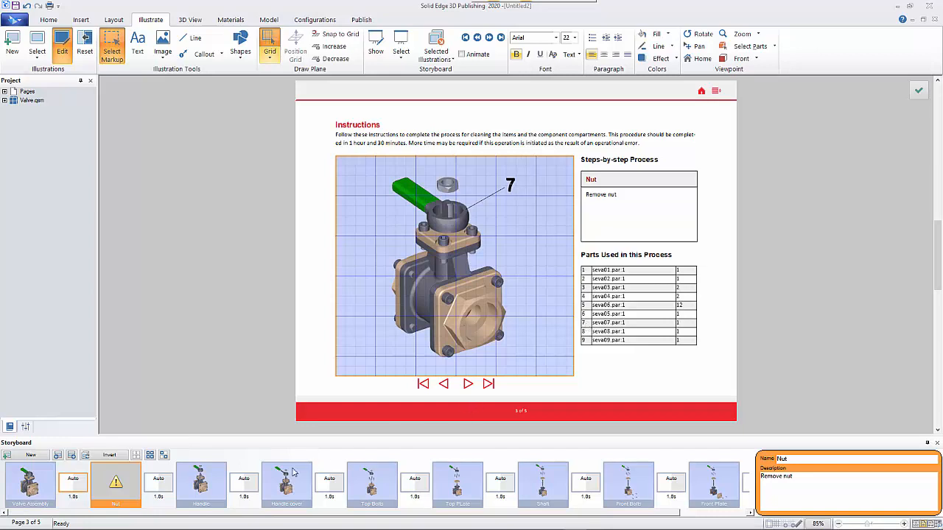
left_click(200, 486)
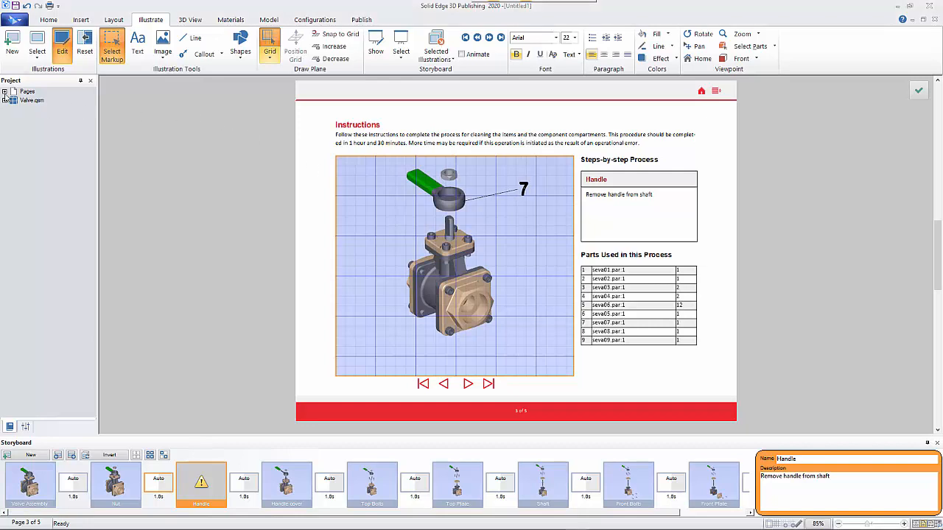
Show the exploded Valve storyboard frame on page 4 and auto-create callouts from the visible parts
left_click(5, 92)
left_click(29, 127)
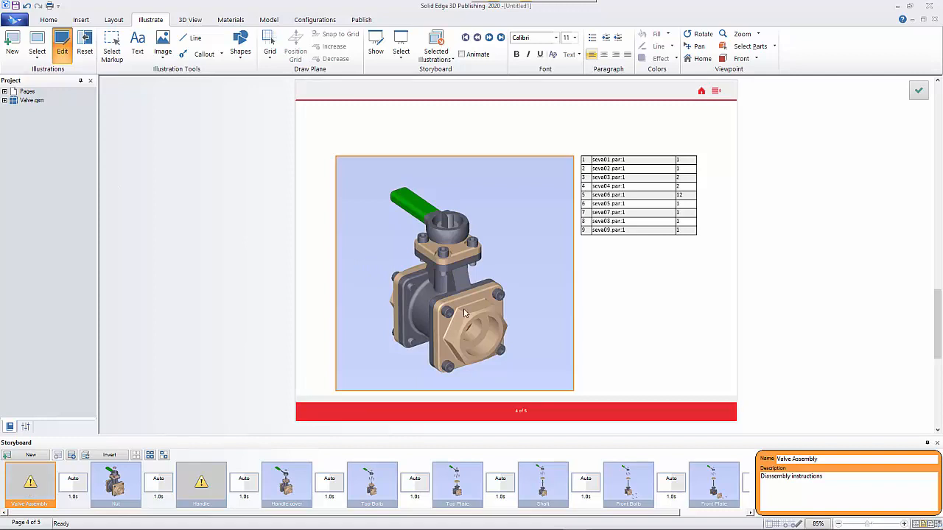
left_click(693, 513)
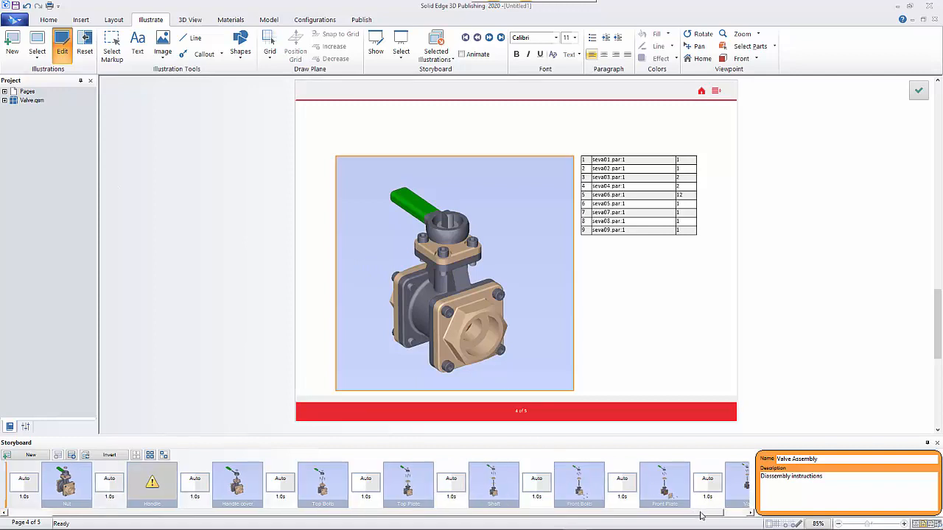
left_click(738, 513)
left_click(725, 486)
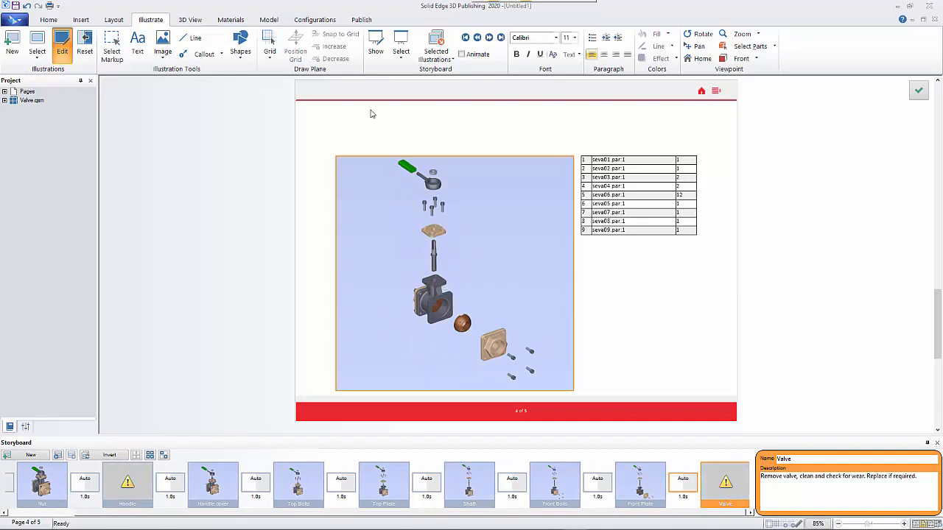
left_click(221, 56)
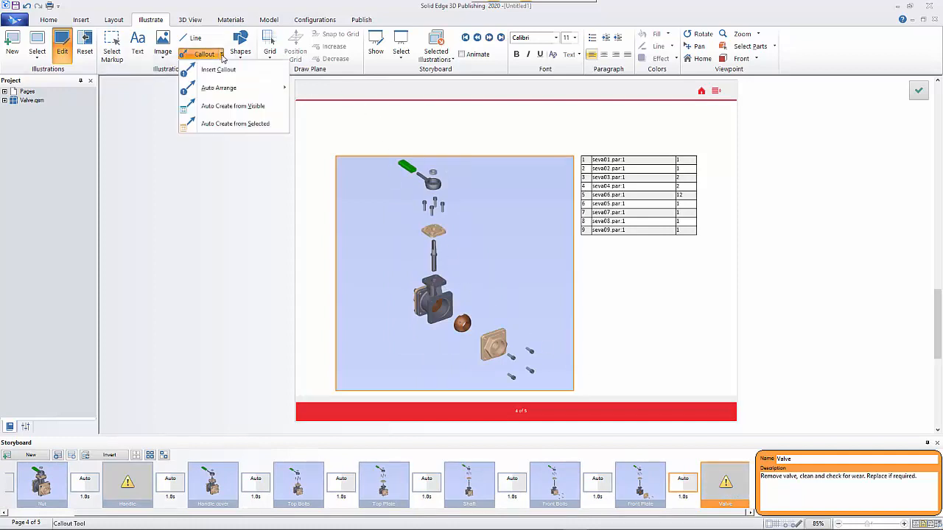
left_click(228, 108)
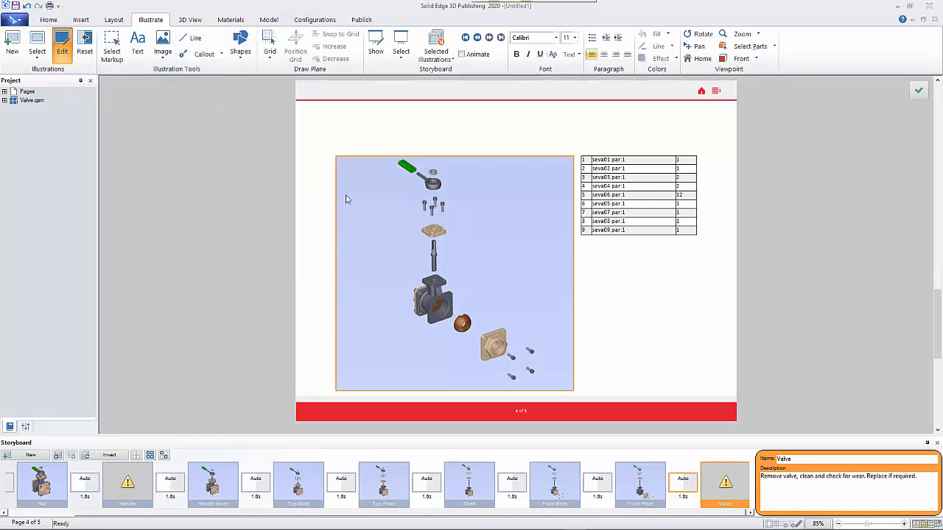
Auto-arrange the new callouts with the Vertical, Upper Right layout
left_click(216, 56)
left_click(221, 59)
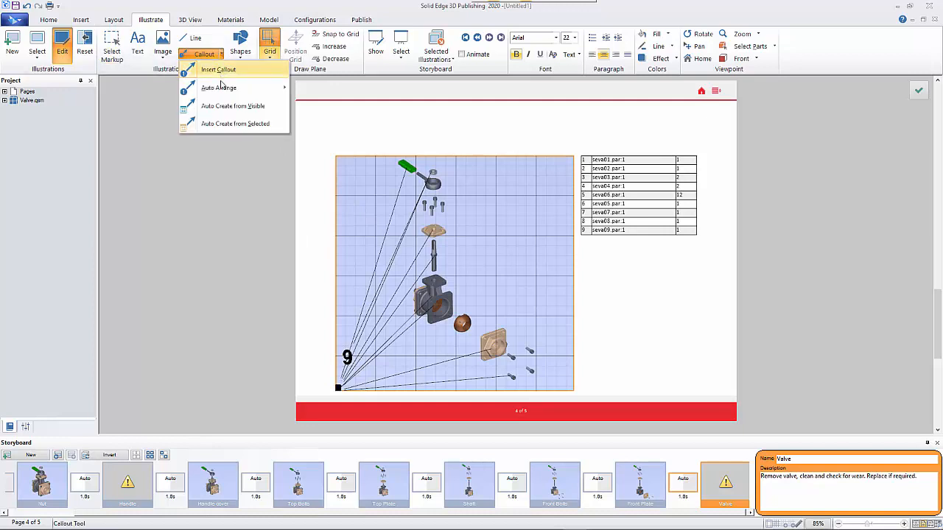
mouse_move(225, 90)
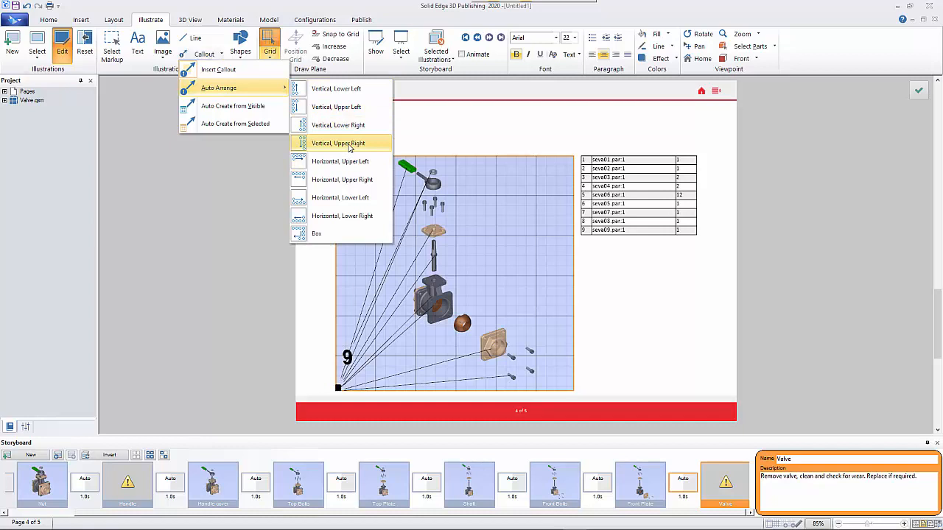
left_click(342, 143)
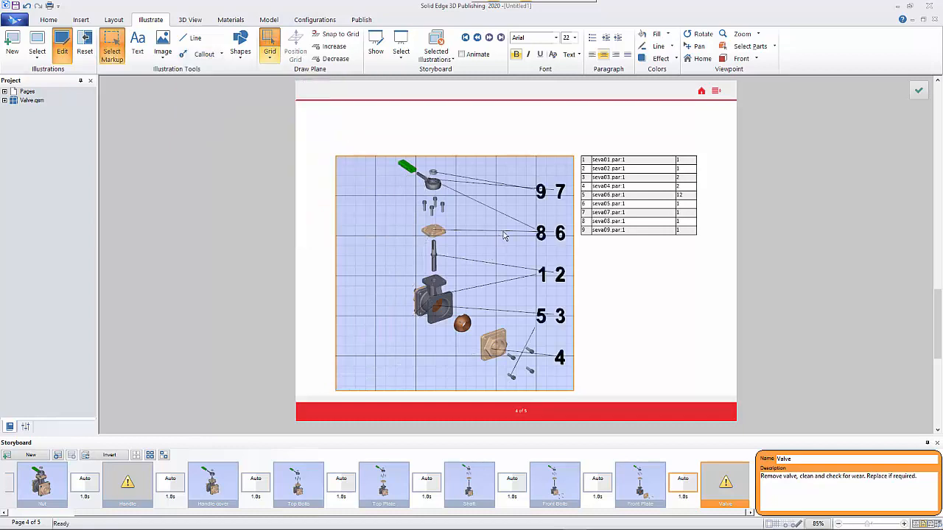
Move callouts 8, 7, 2 and 4 left of the exploded valve, 9, 6, 1 and 3 right, 5 beside the bolts, and finish the illustration
left_click(560, 190)
left_click_drag(560, 190, 361, 199)
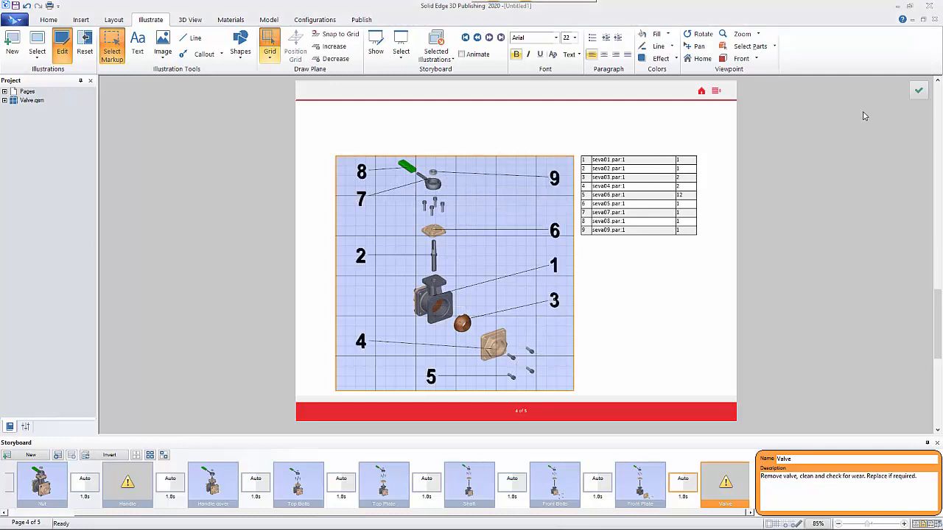
left_click(919, 91)
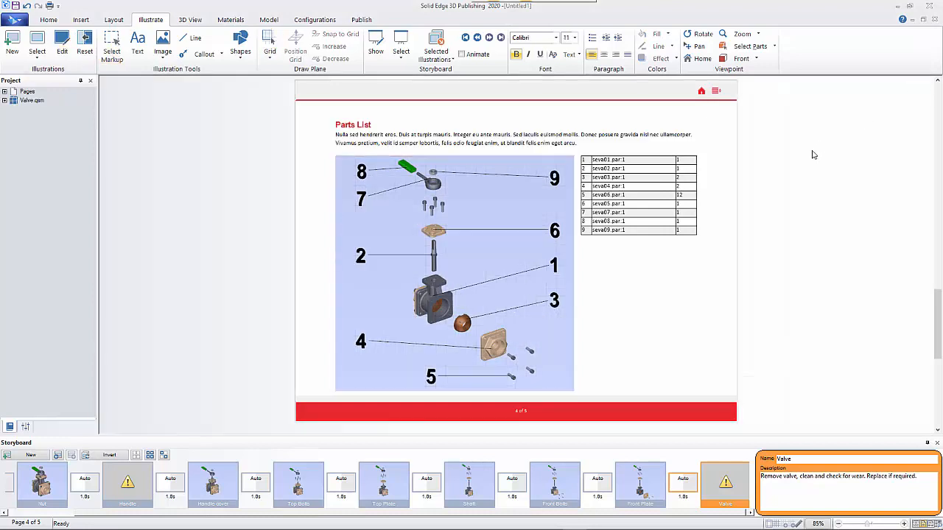
Replace the placeholder text under the Parts List heading with "Parts list for the valve"
double_click(479, 144)
left_click_drag(579, 146, 333, 135)
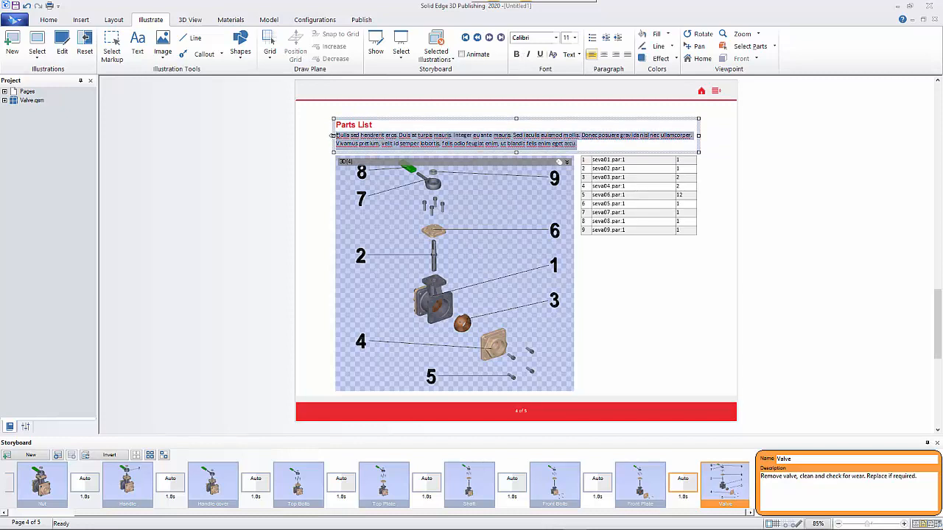
key("Delete")
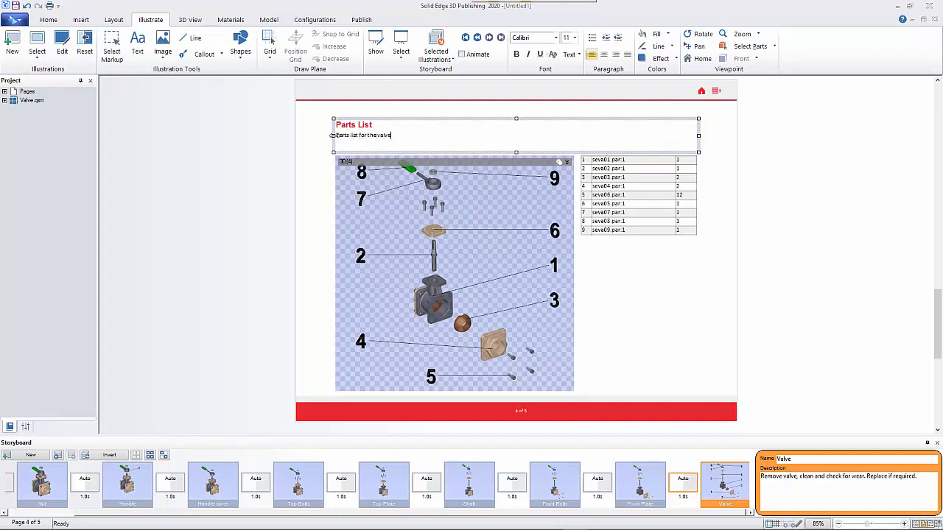
left_click(524, 126)
left_click(721, 134)
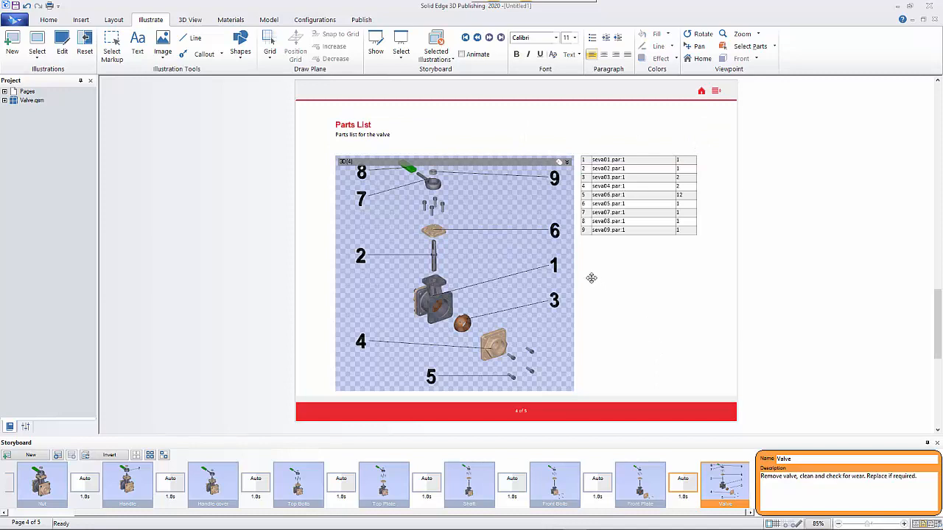
Update the table of contents on page 2 from the document's current headings
left_click(4, 91)
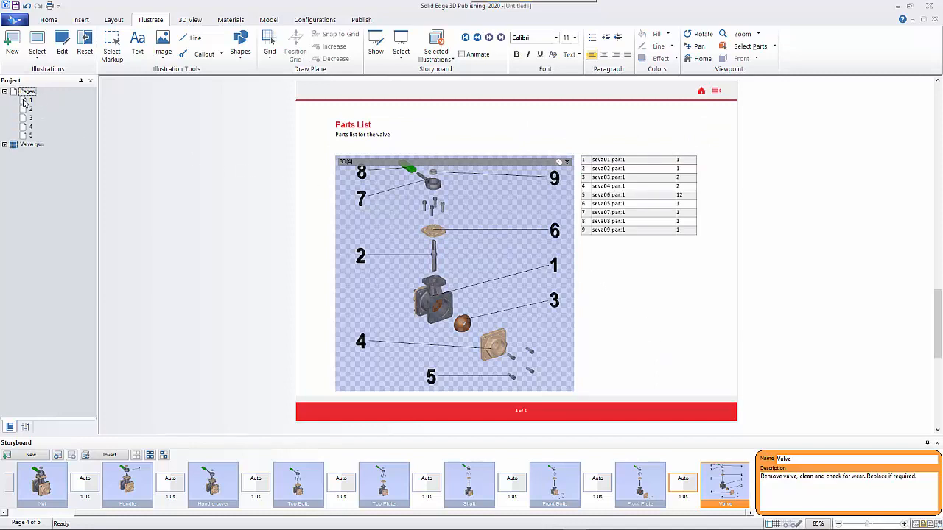
left_click(30, 108)
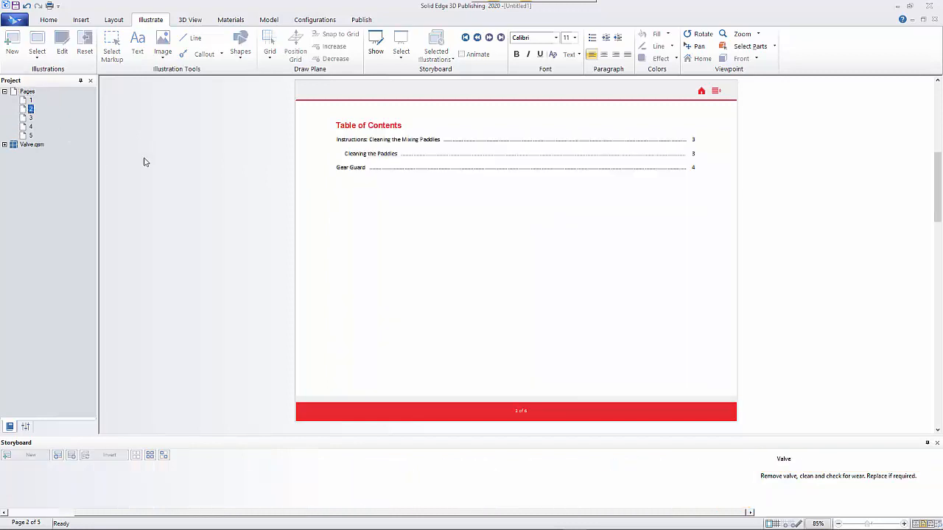
left_click(379, 157)
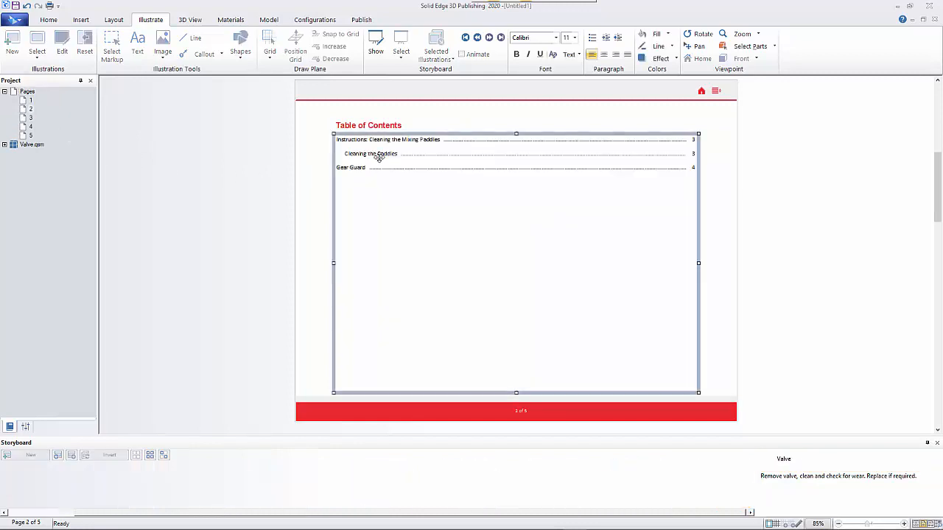
right_click(380, 157)
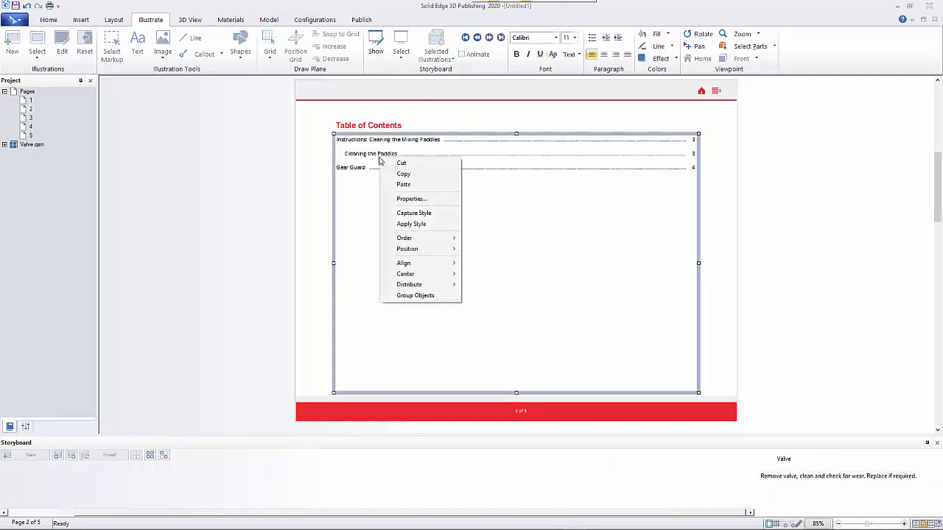
left_click(364, 153)
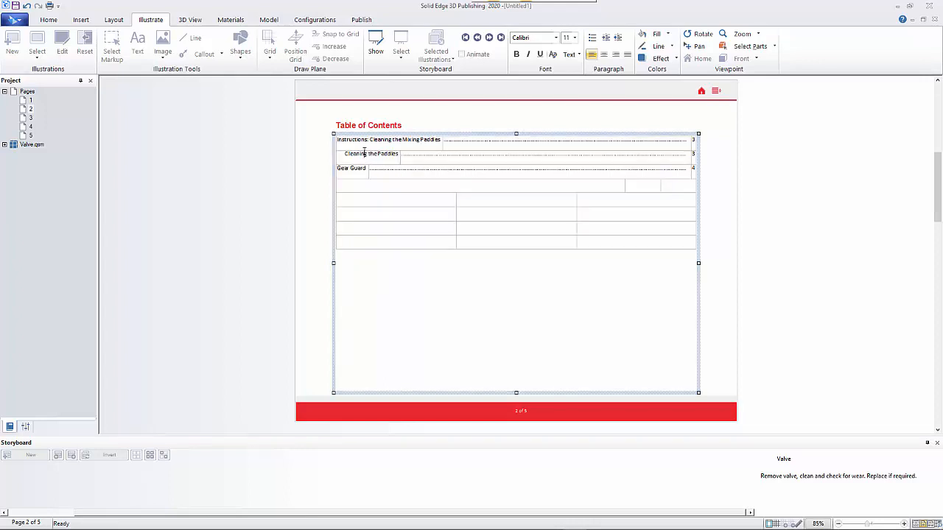
right_click(363, 152)
left_click(406, 159)
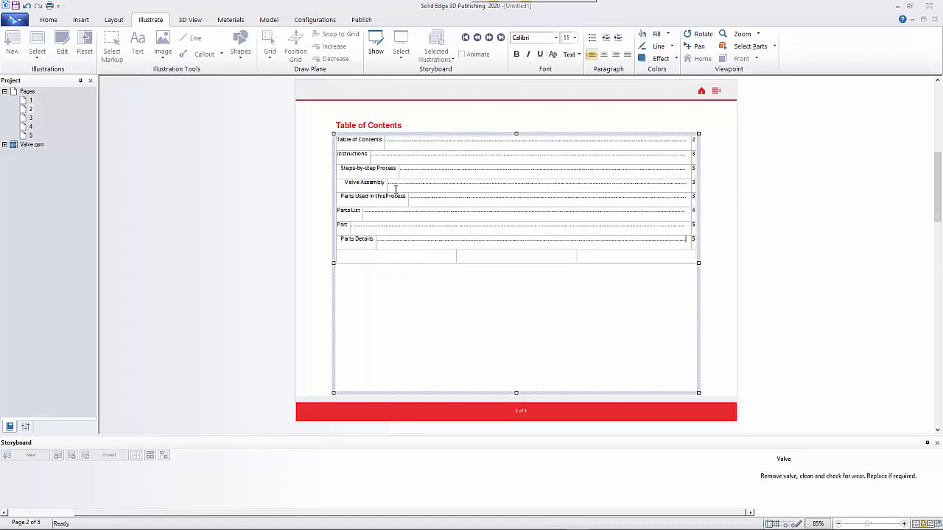
left_click(309, 284)
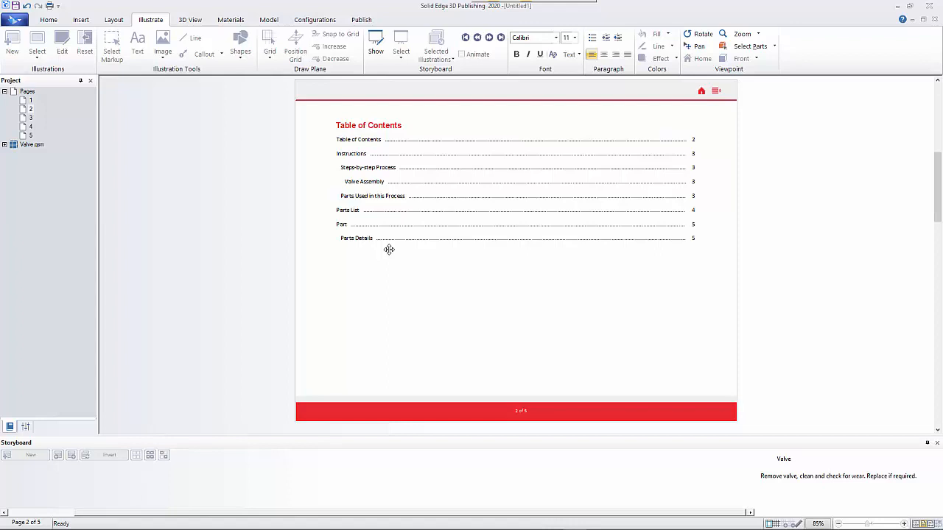
Publish the maintenance document as an interactive 3D PDF, keeping the default file name and settings
left_click(361, 22)
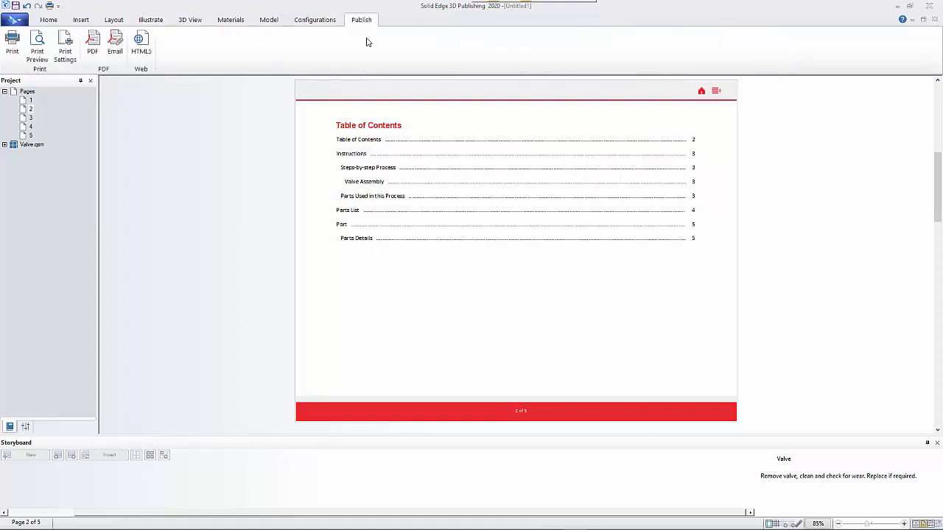
left_click(94, 47)
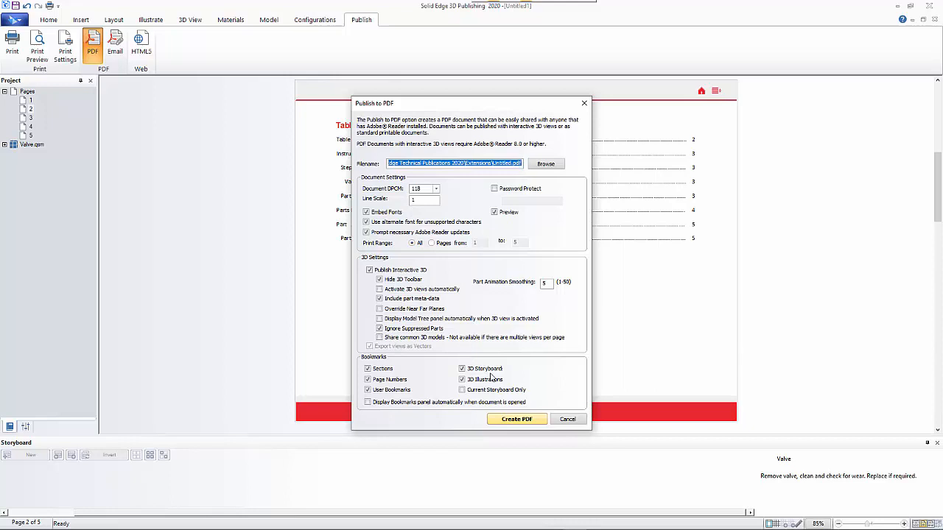
left_click(515, 419)
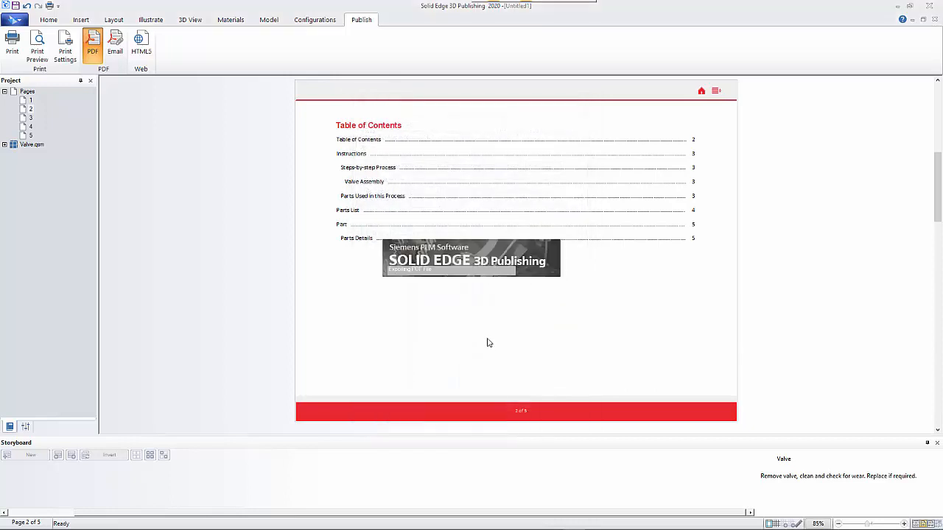